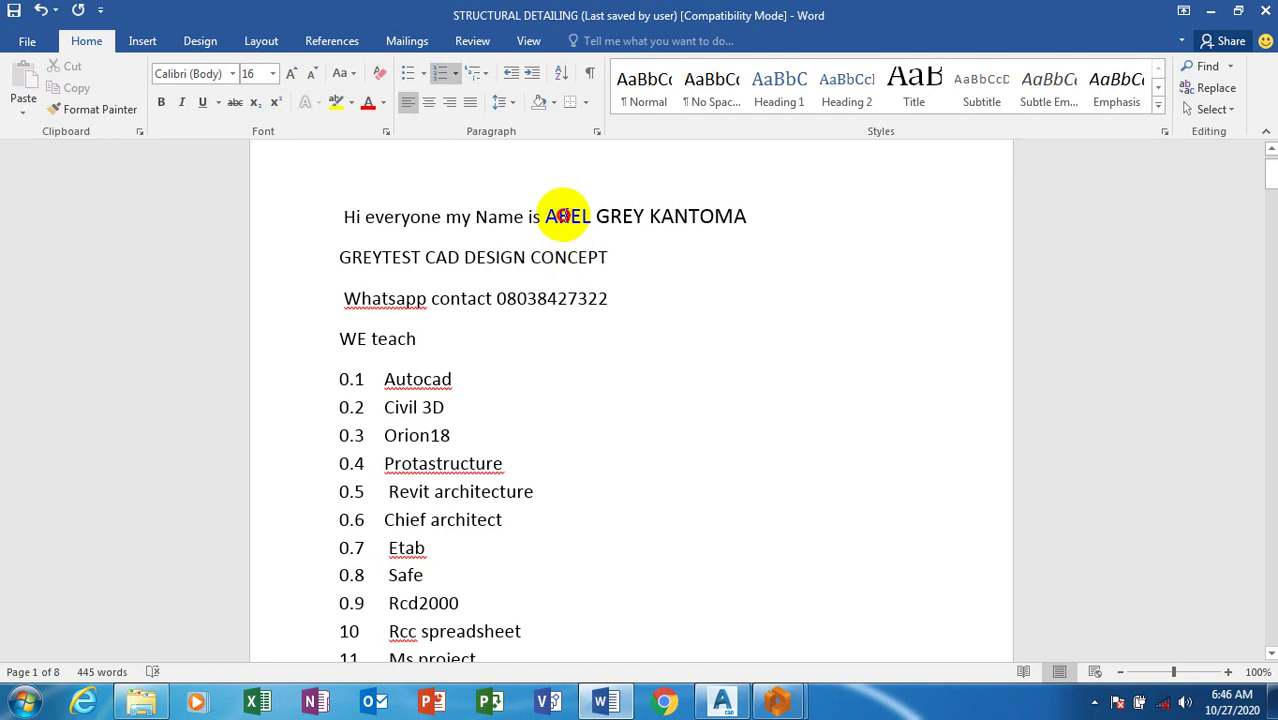
- Go over the name, company name and contact number lines on the introduction page
left_click(649, 216)
left_click(773, 219)
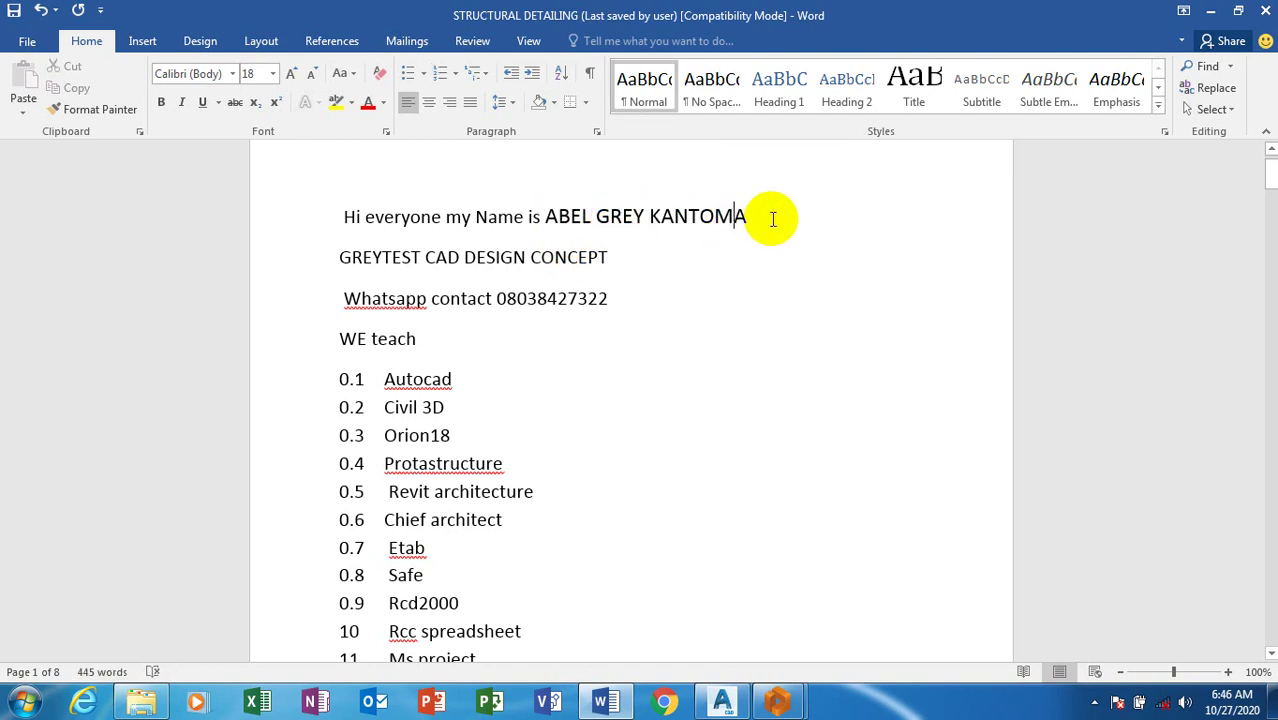
left_click(366, 258)
left_click(461, 258)
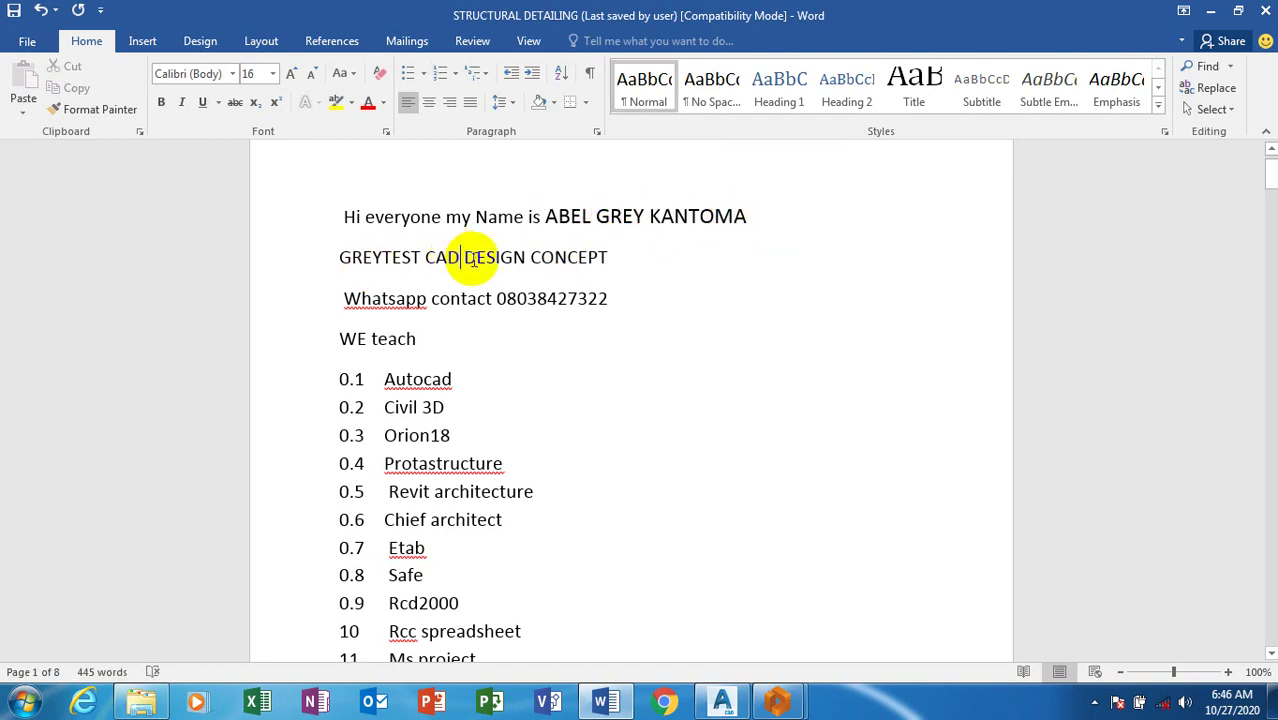
left_click_drag(474, 260, 628, 262)
left_click(508, 298)
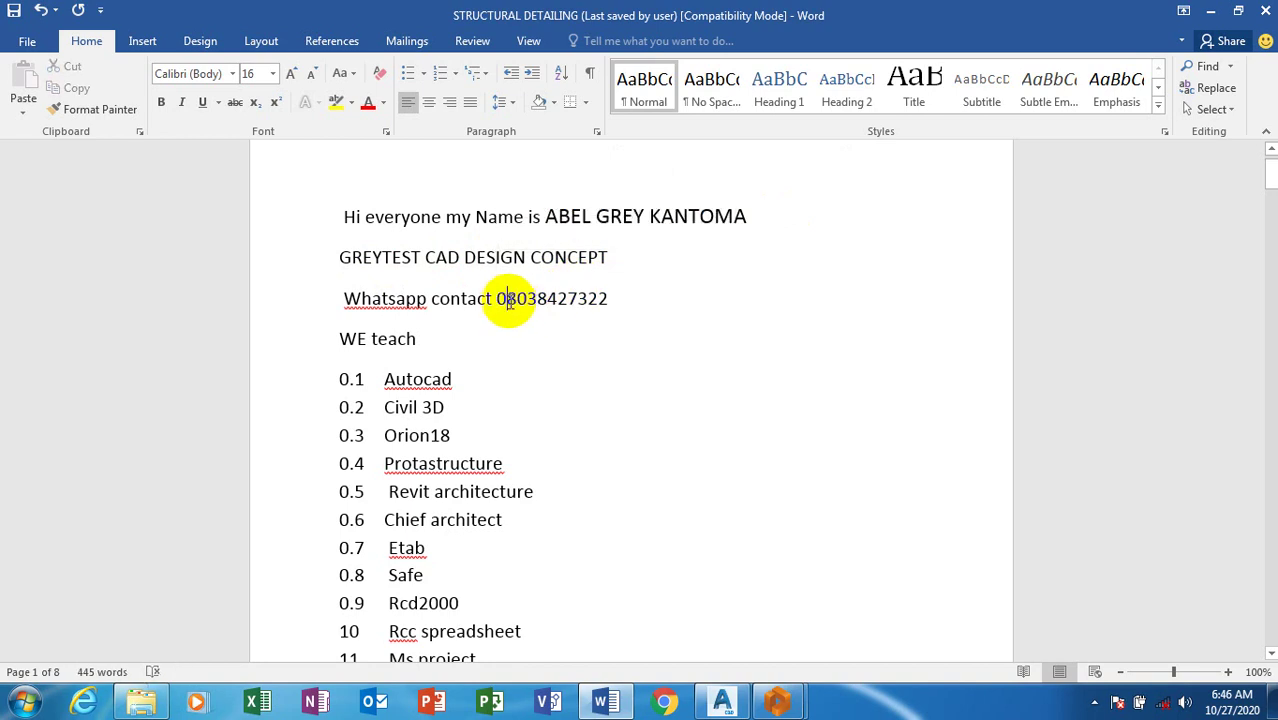
left_click_drag(486, 300, 510, 300)
left_click(566, 299)
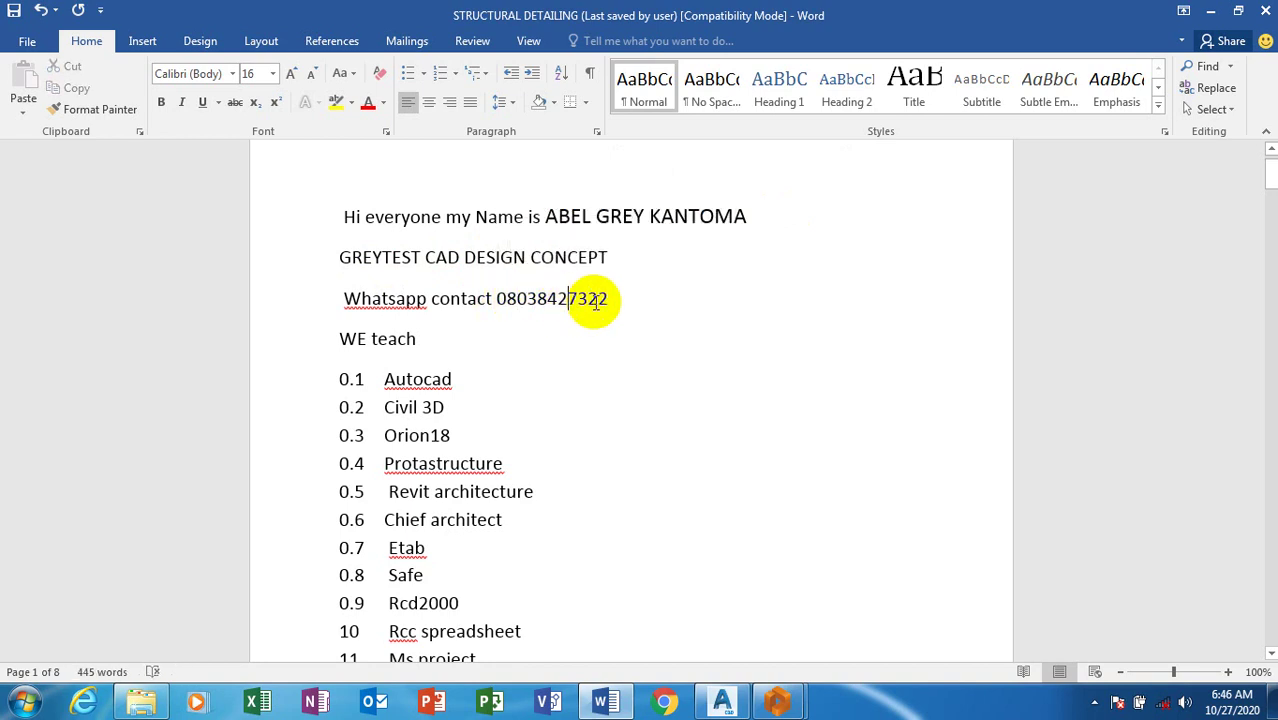
left_click(603, 300)
- Scroll through the numbered list of taught software, from Autocad to Vray
left_click(479, 382)
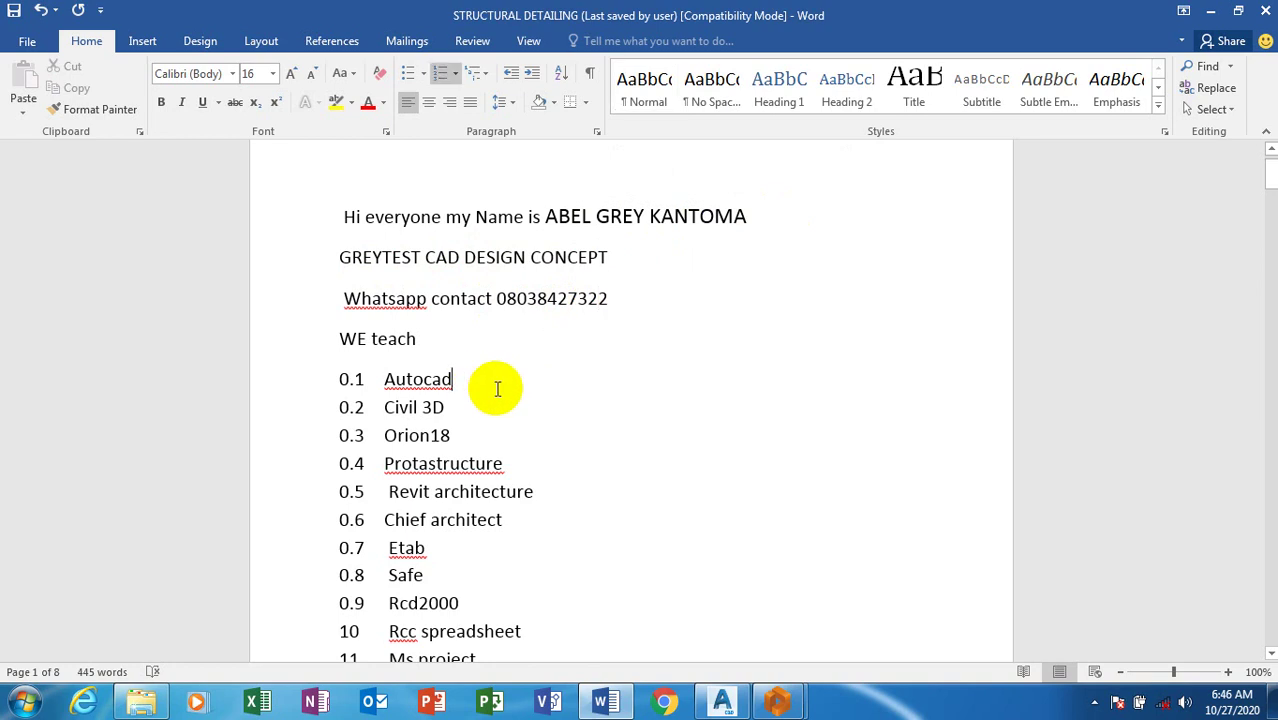
scroll(496, 382, "down", 1)
scroll(493, 388, "down", 4)
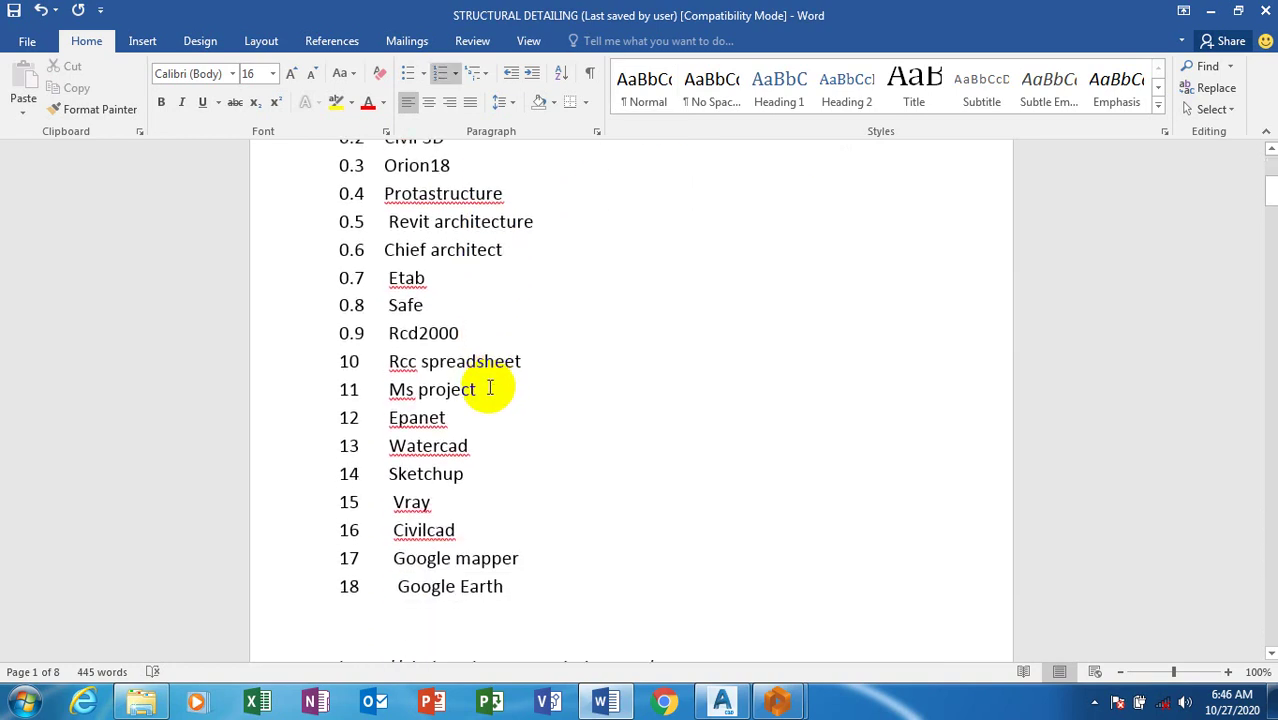
scroll(490, 387, "up", 1)
scroll(491, 383, "down", 1)
scroll(488, 400, "up", 2)
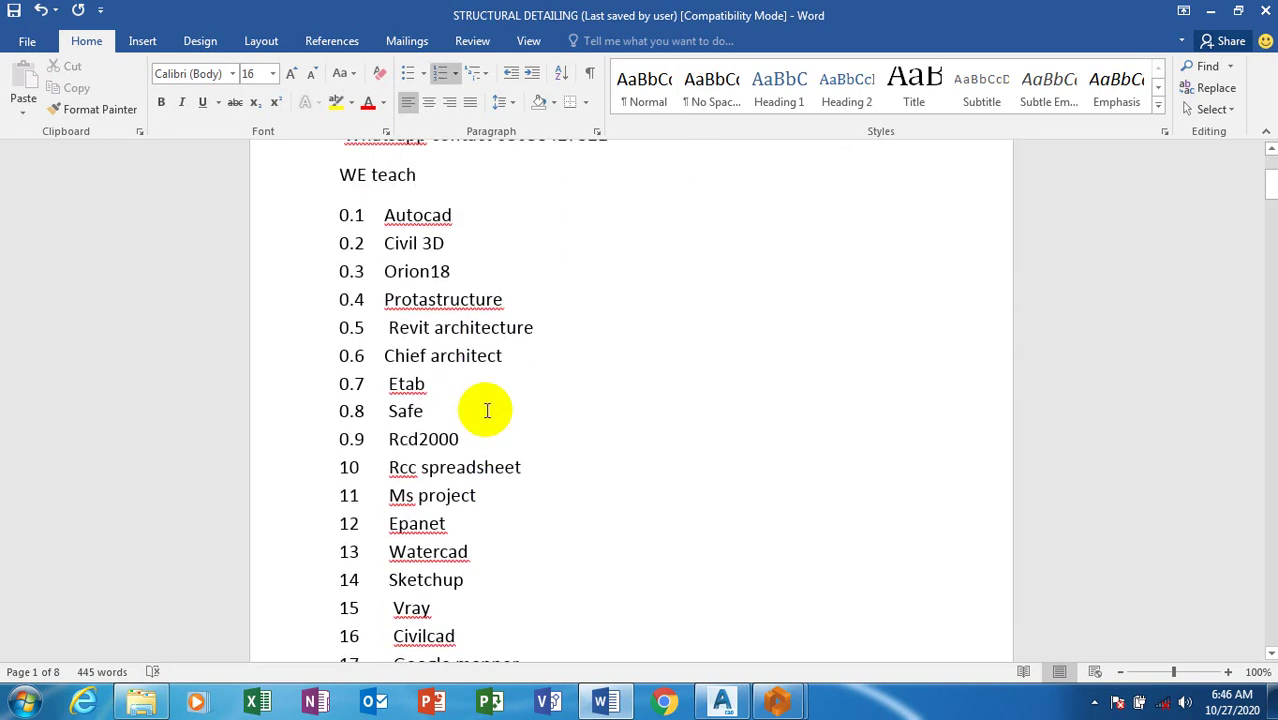
scroll(504, 375, "down", 2)
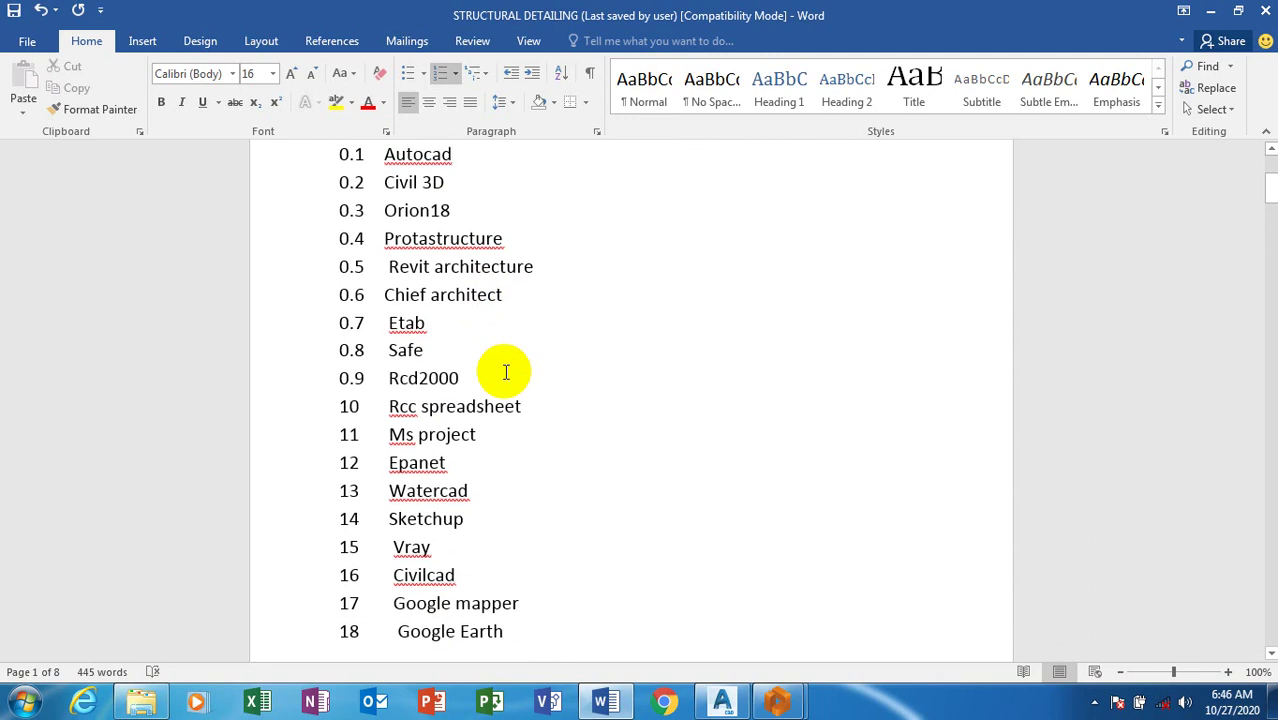
scroll(506, 372, "up", 2)
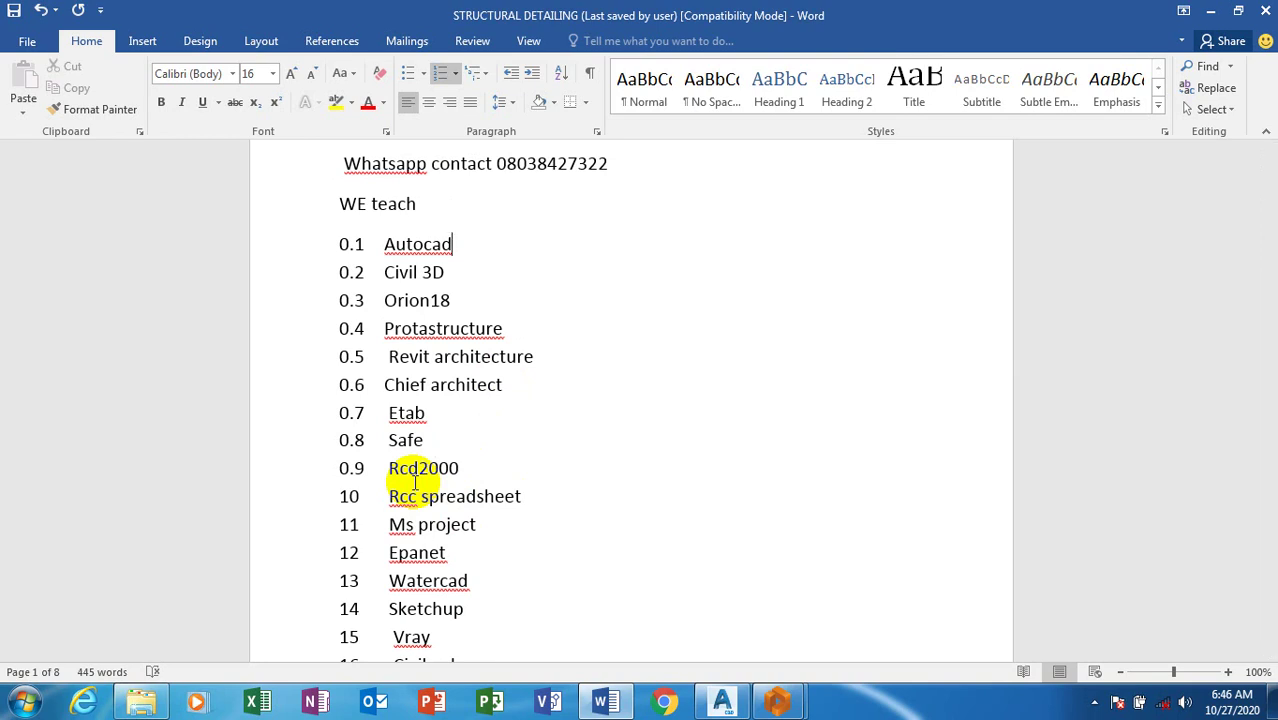
scroll(458, 416, "down", 1)
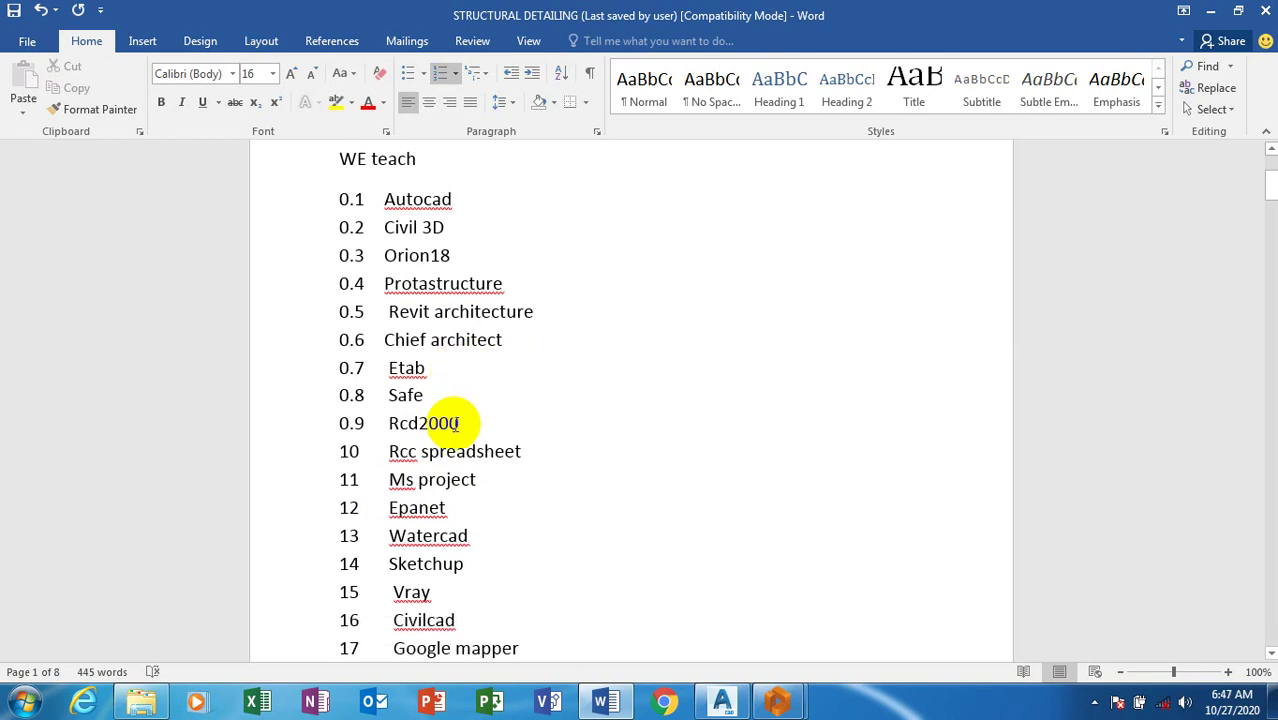
scroll(458, 423, "up", 3)
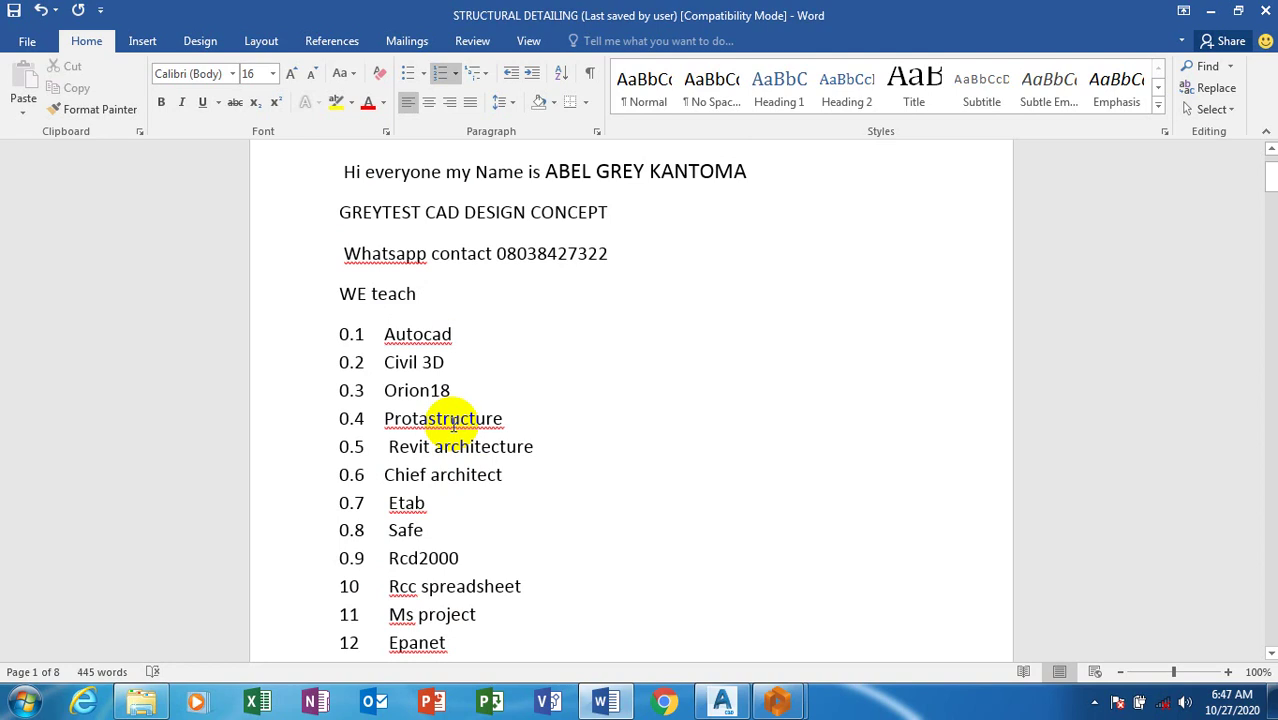
scroll(447, 430, "down", 2)
scroll(448, 433, "down", 1)
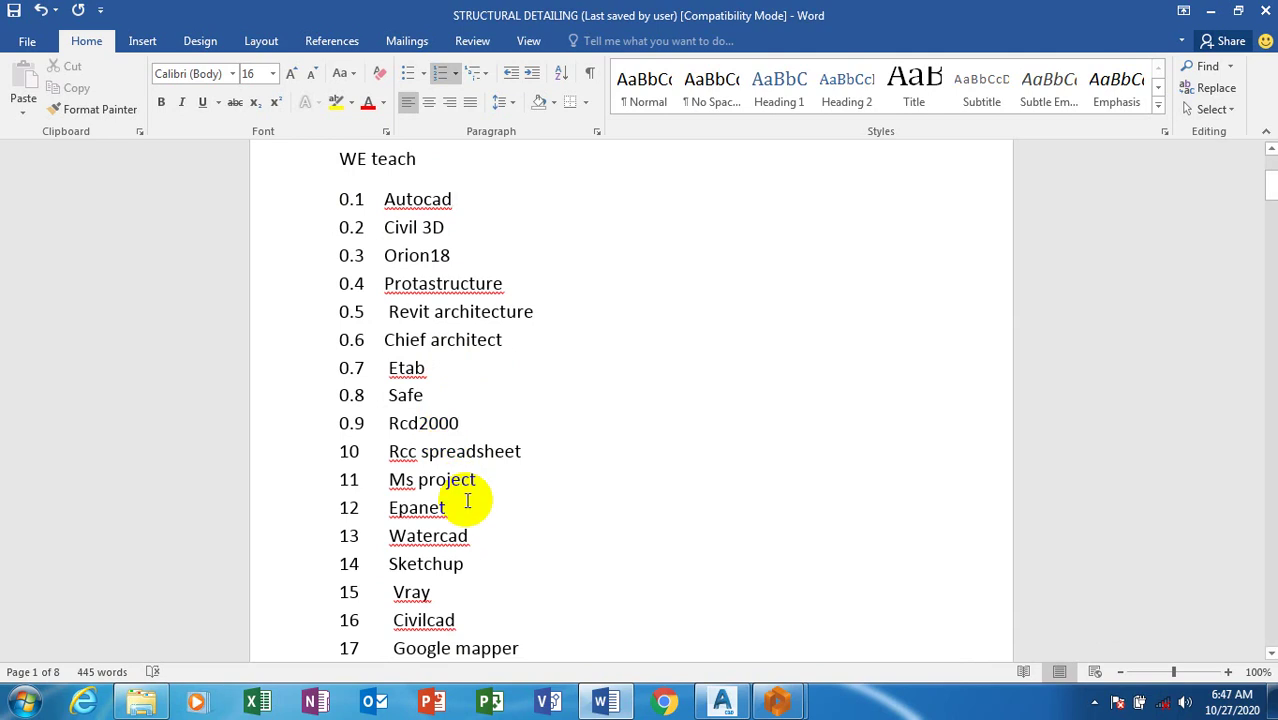
scroll(465, 497, "down", 2)
scroll(465, 497, "up", 2)
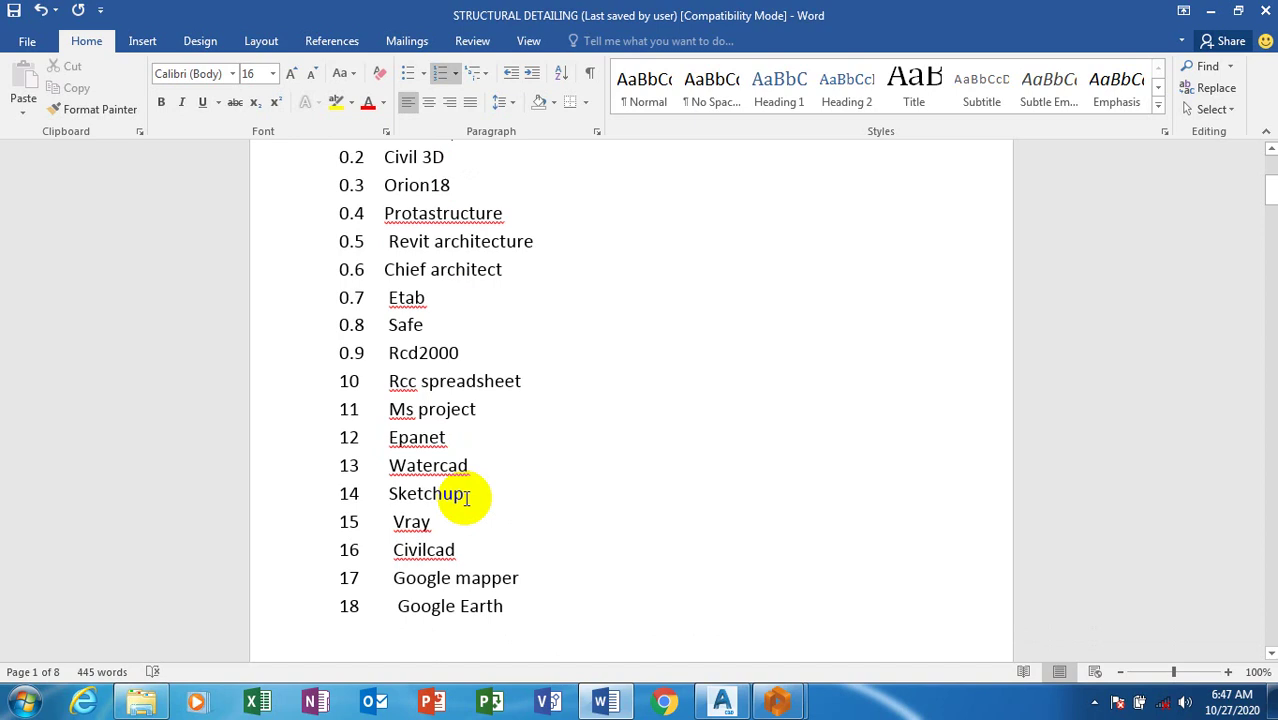
scroll(593, 497, "up", 1)
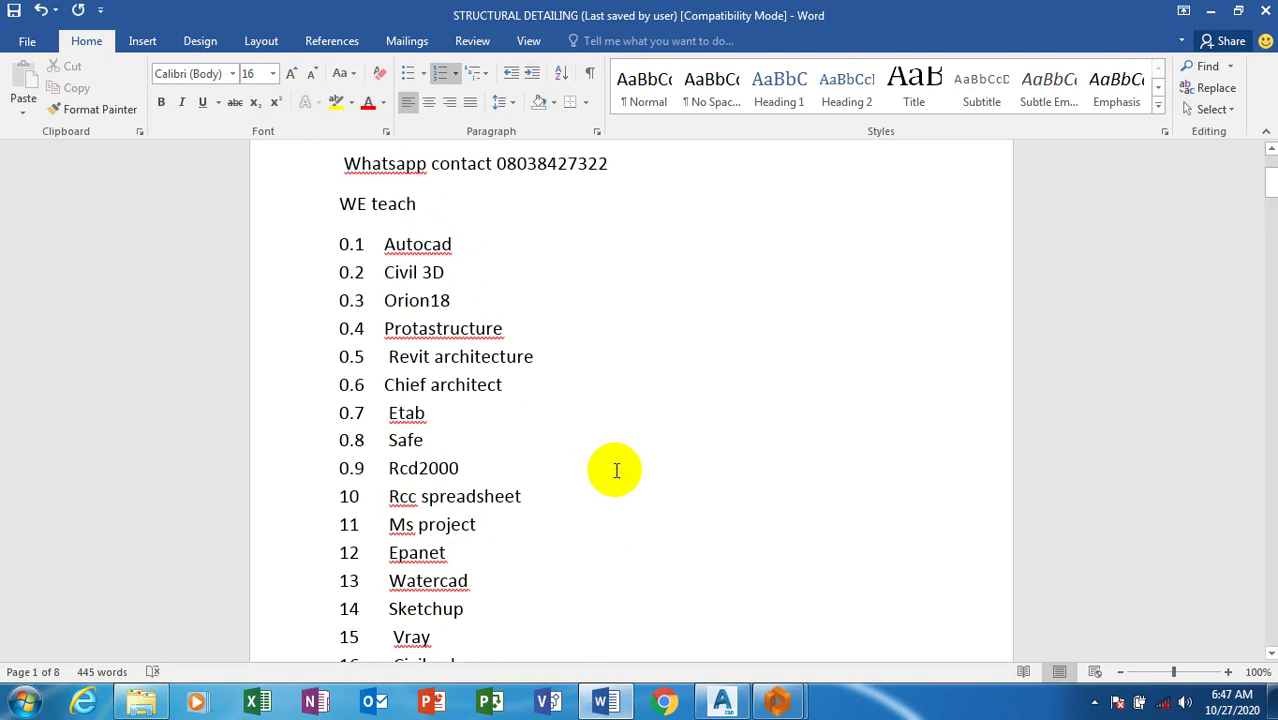
- From ProtaDetails' Open Project dialog, start a new project and enter project code iso_pad
mouse_move(778, 696)
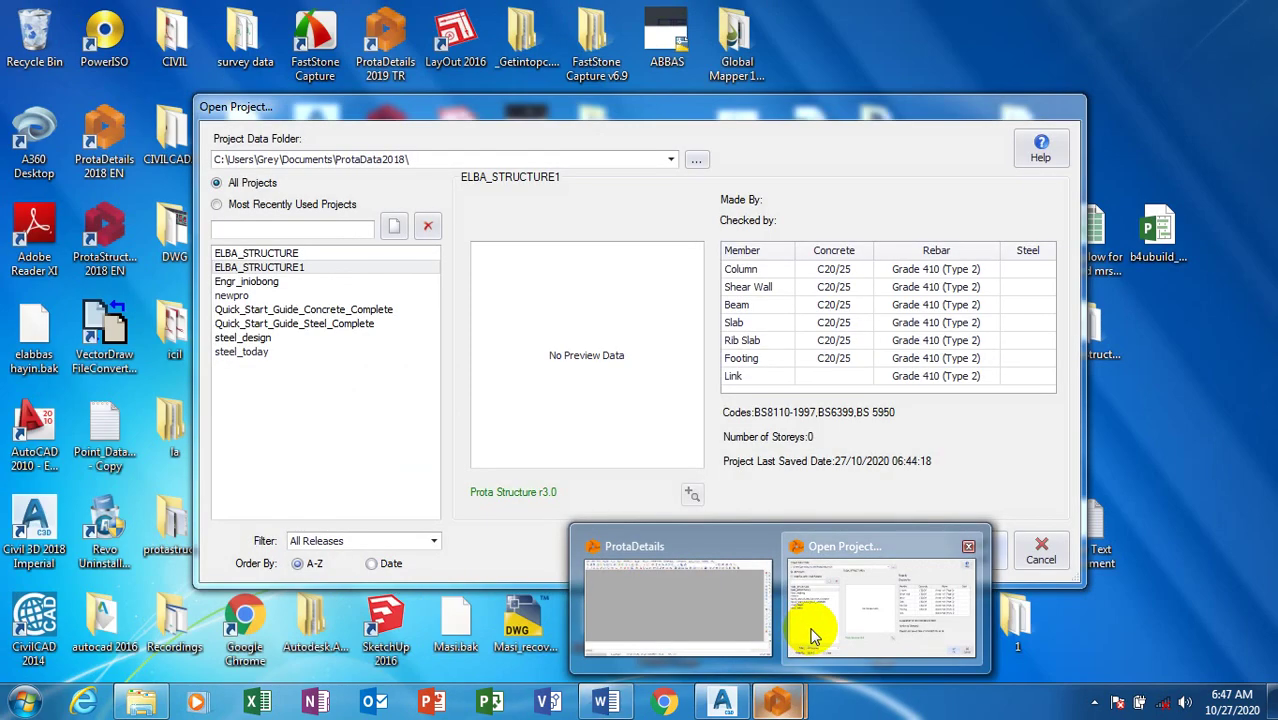
left_click(810, 632)
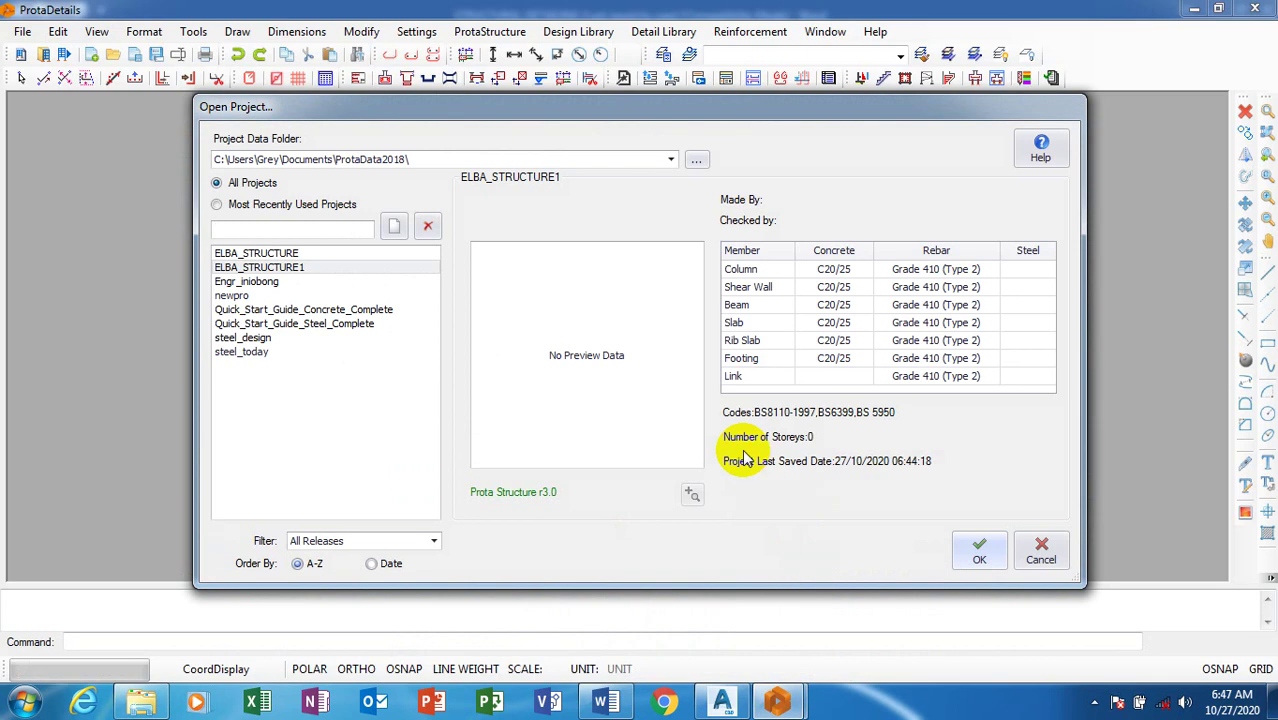
left_click(395, 230)
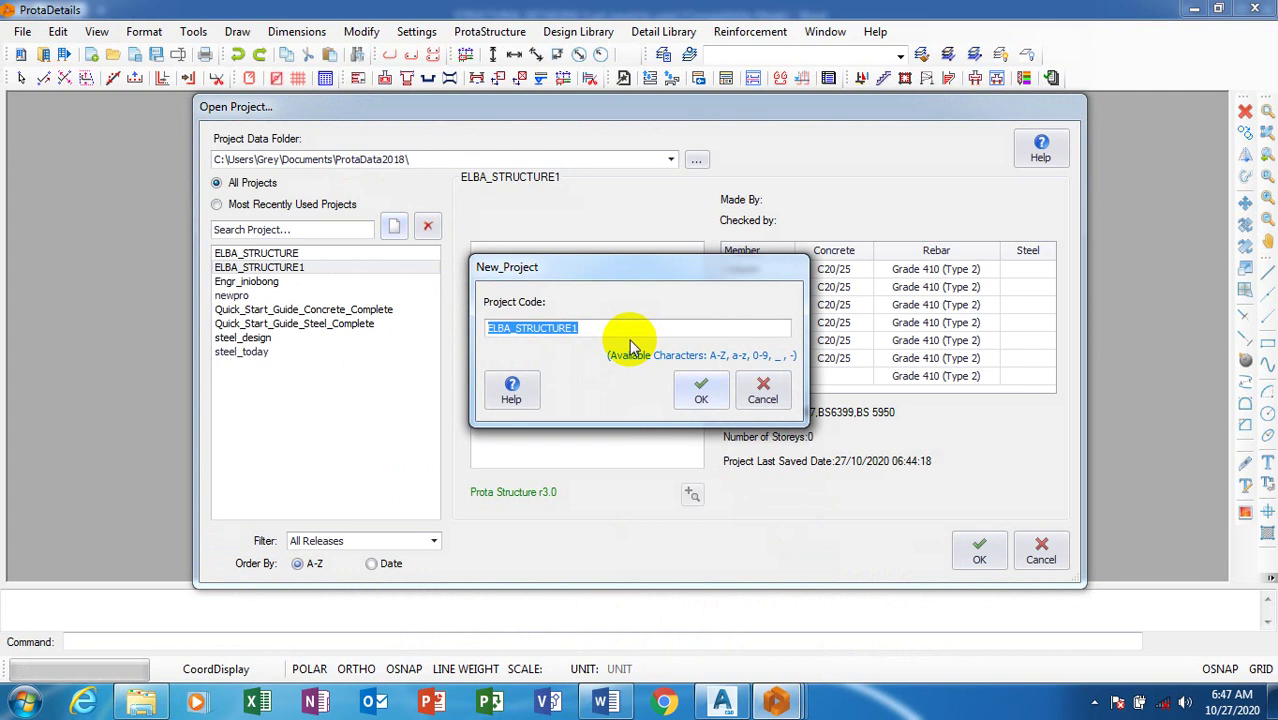
key("BackSpace")
type("i")
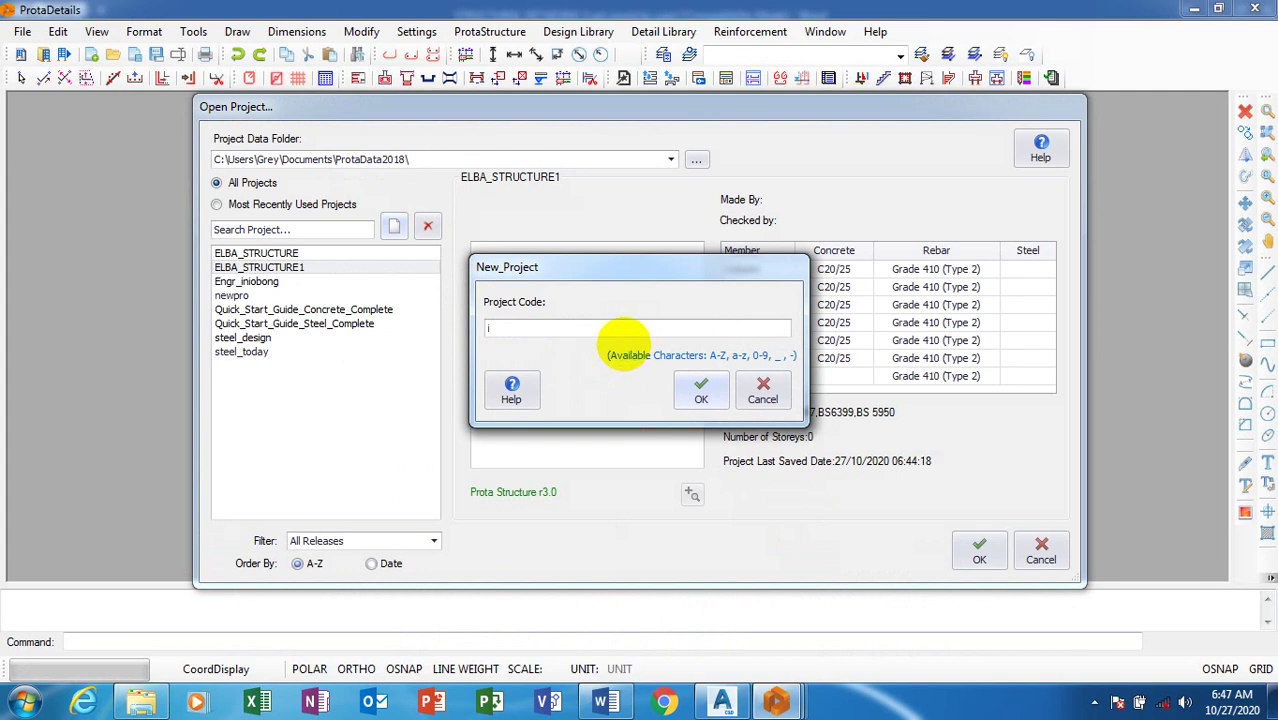
type("sop")
key("BackSpace")
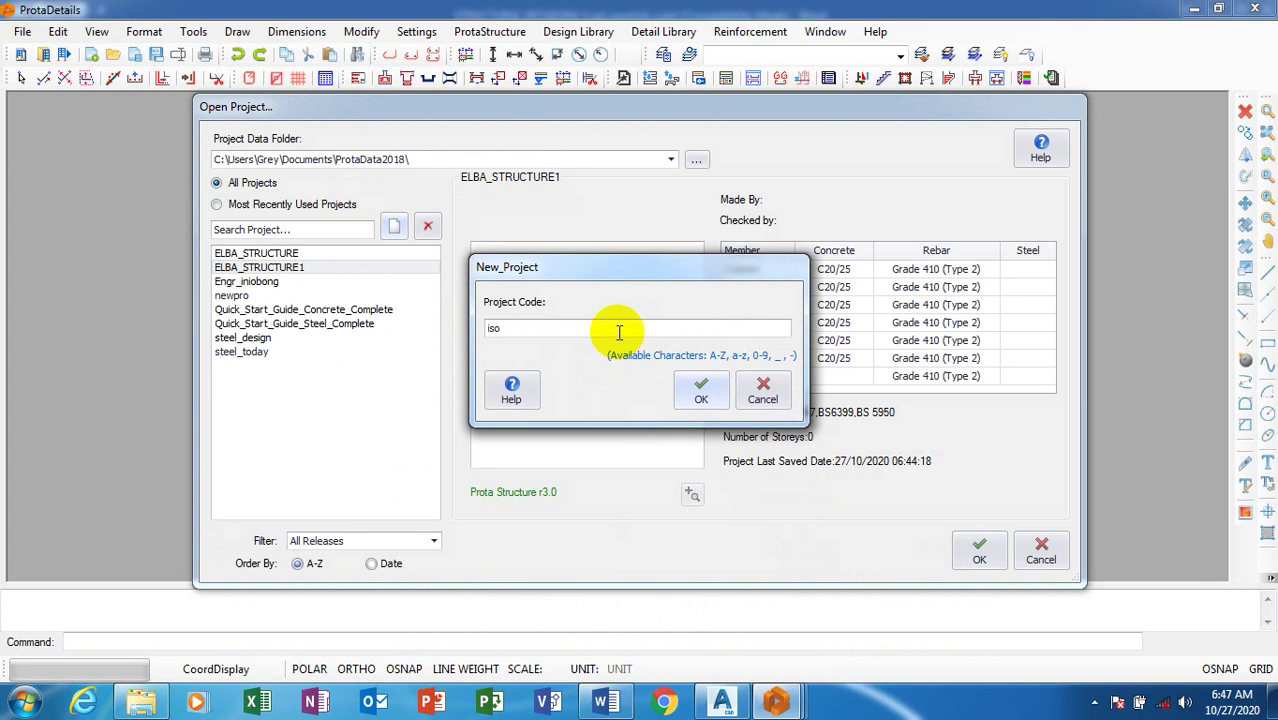
type("_pad")
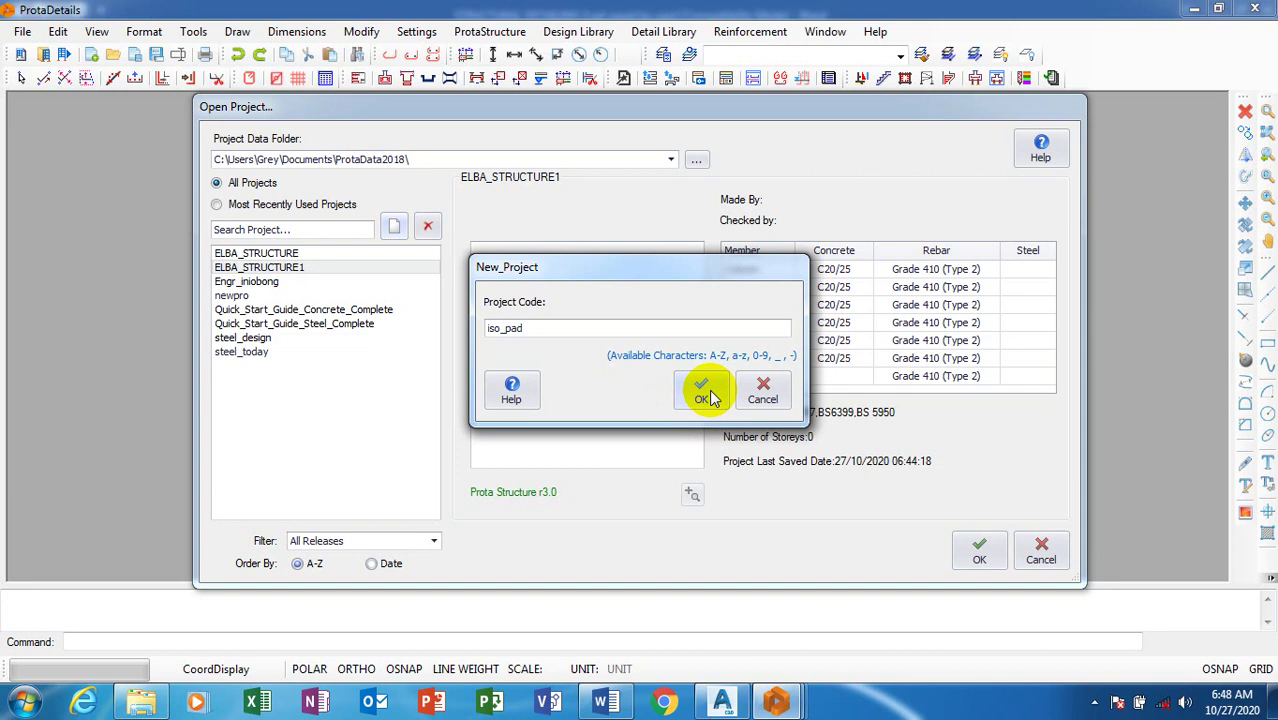
- Confirm the iso_pad code, import the UK (BS8110) settings template, and dismiss the update error
left_click(704, 394)
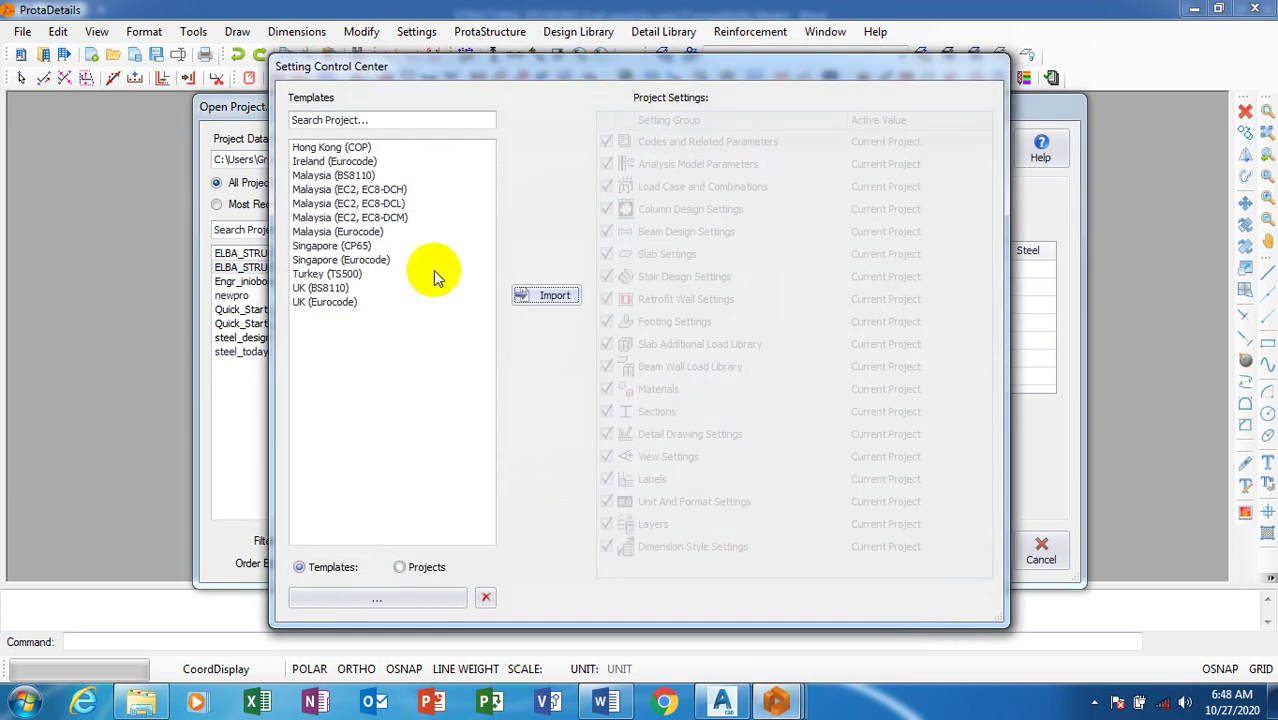
left_click(332, 288)
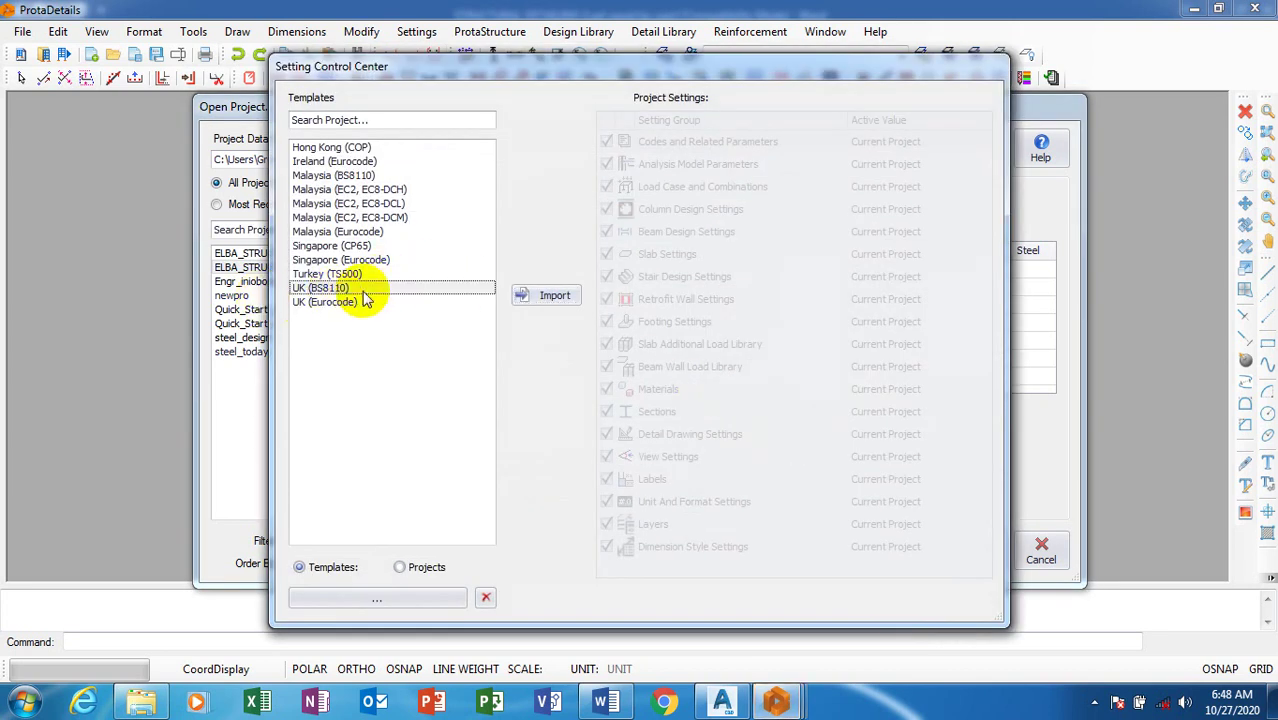
left_click(555, 298)
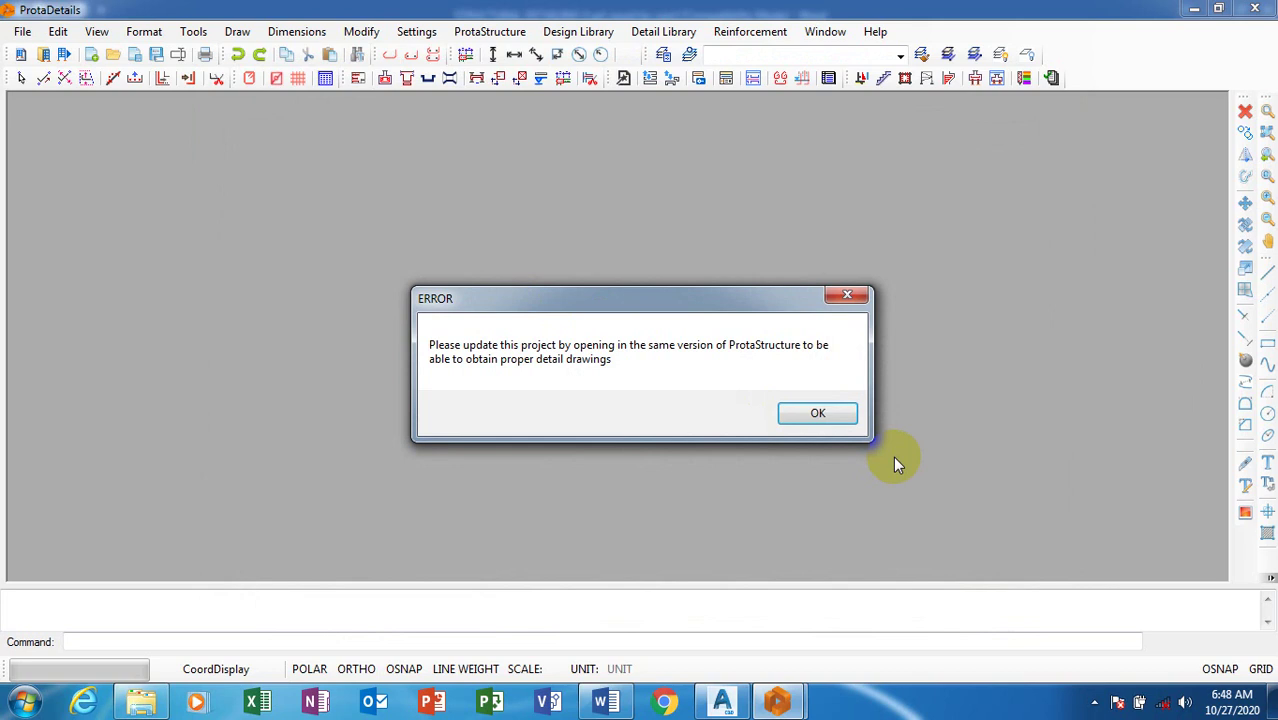
left_click(816, 413)
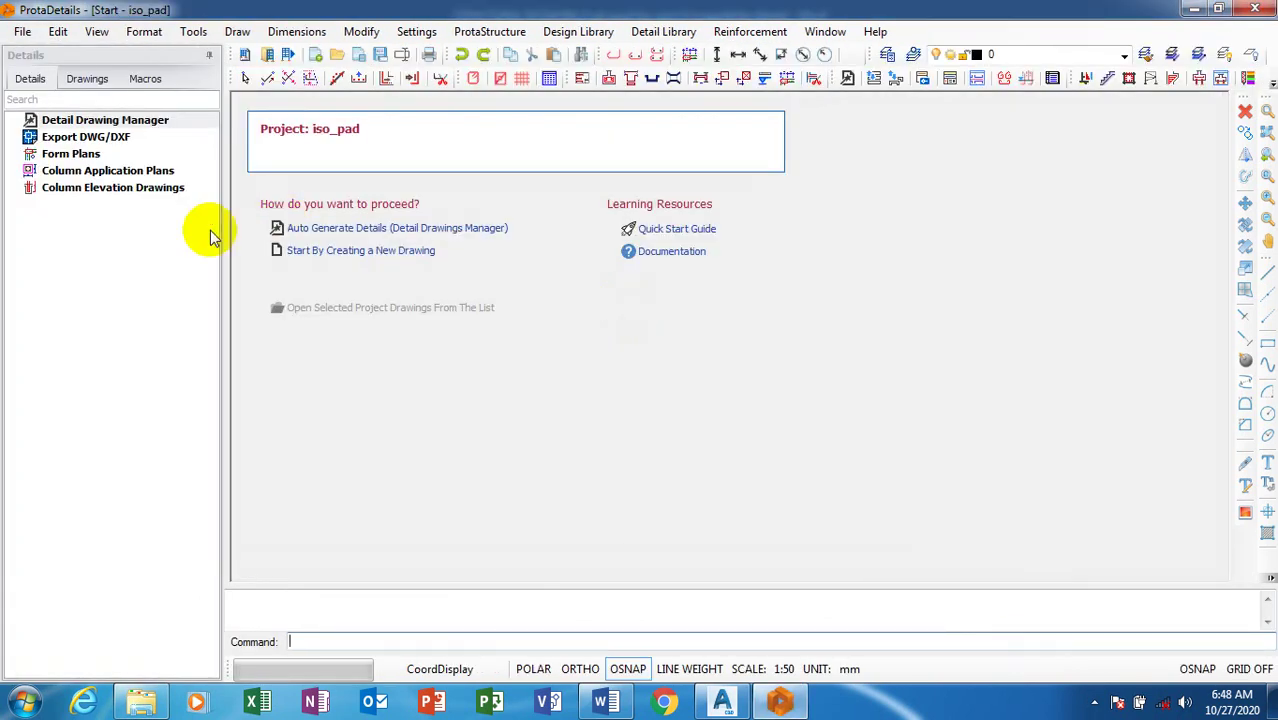
- Start a new blank drawing and open the Pad Footing Detail settings
left_click(390, 251)
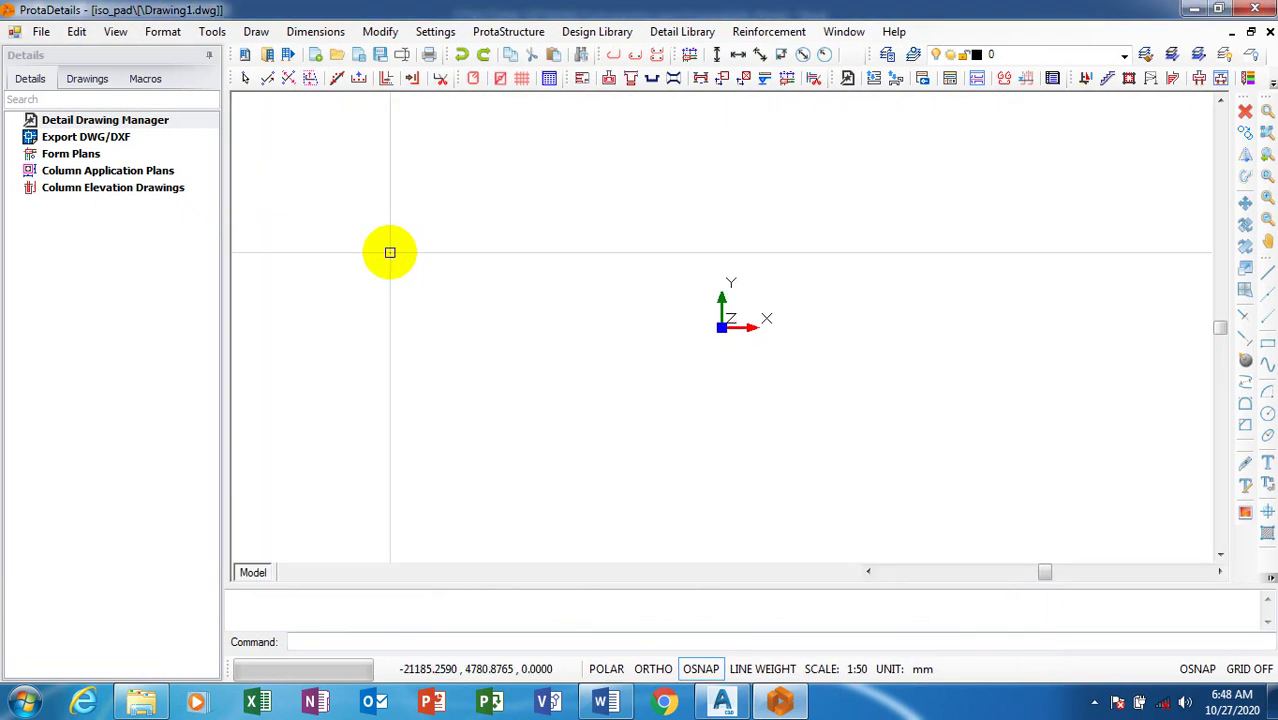
left_click(610, 82)
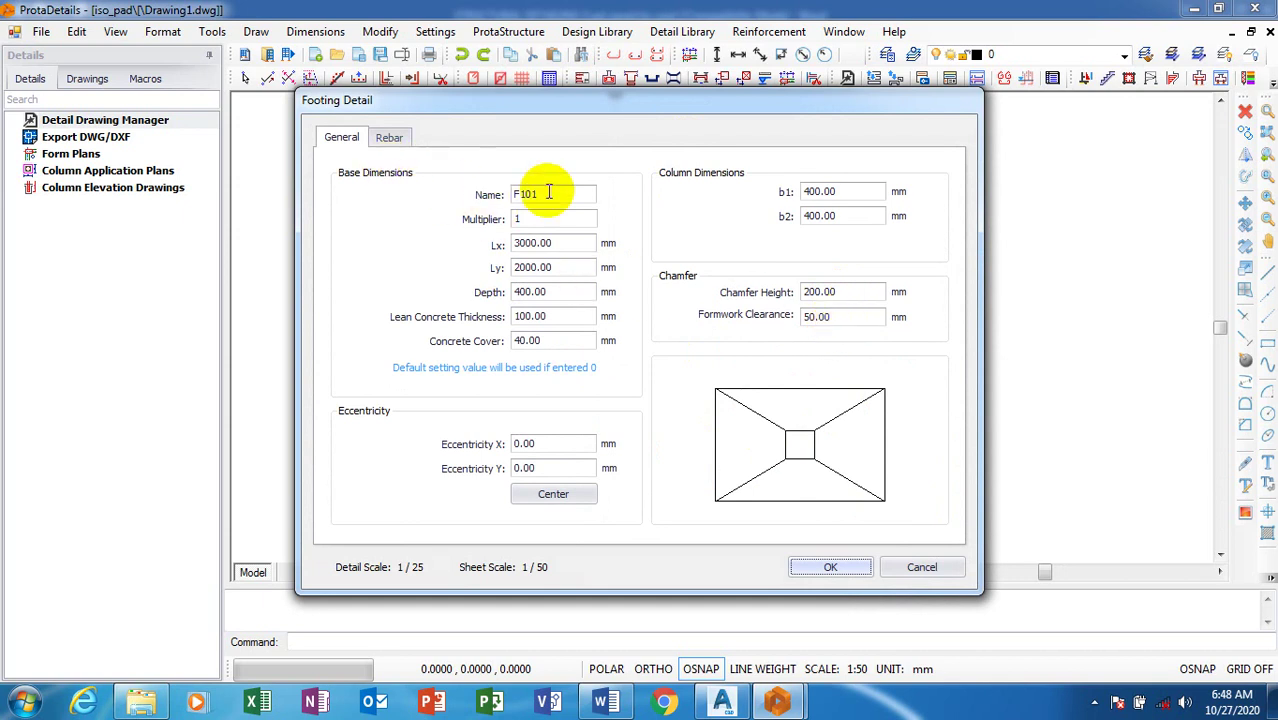
- Rename the footing from F101 to P1
left_click_drag(541, 194, 514, 194)
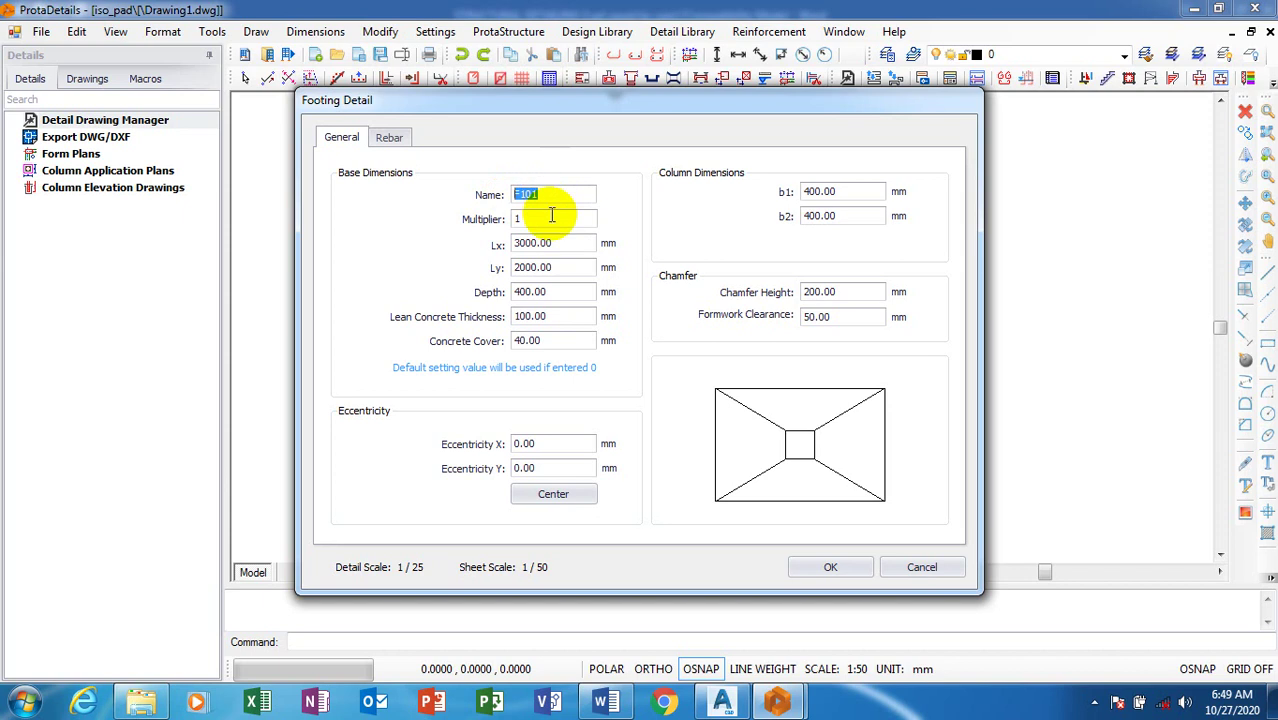
key("Tab")
key("shift+Tab")
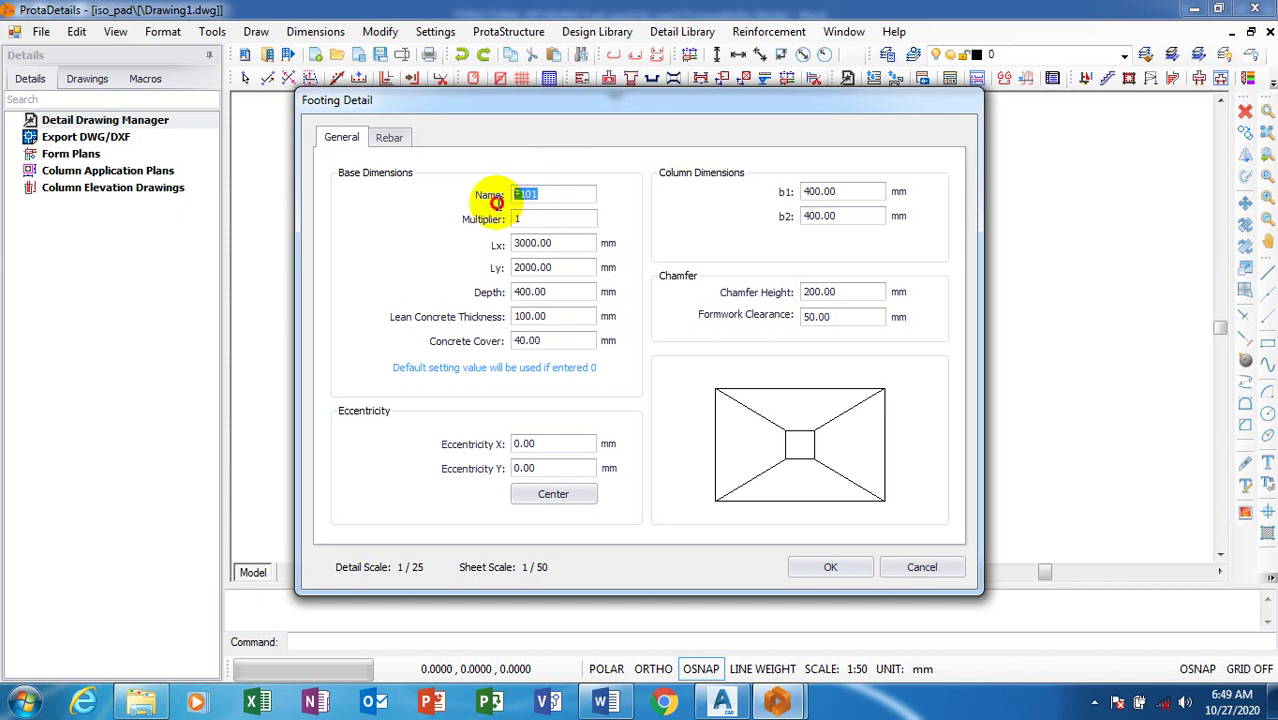
type("p")
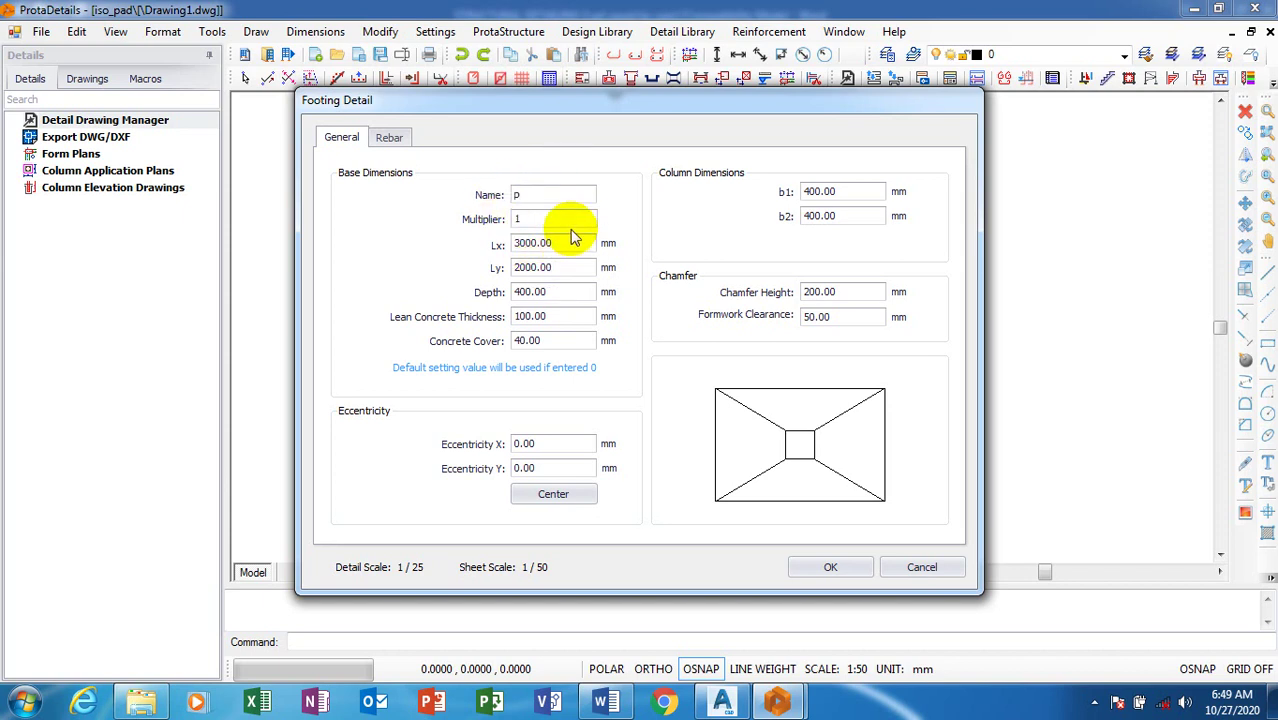
key("BackSpace")
type("p")
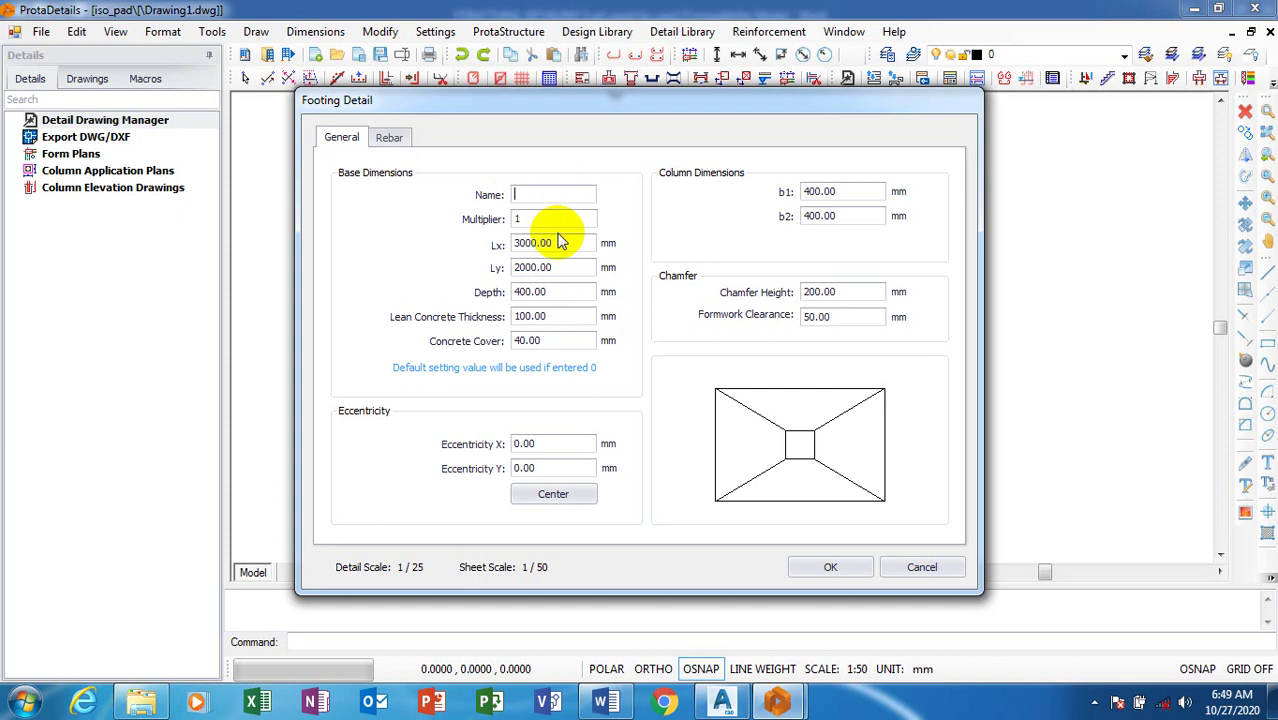
type("ad")
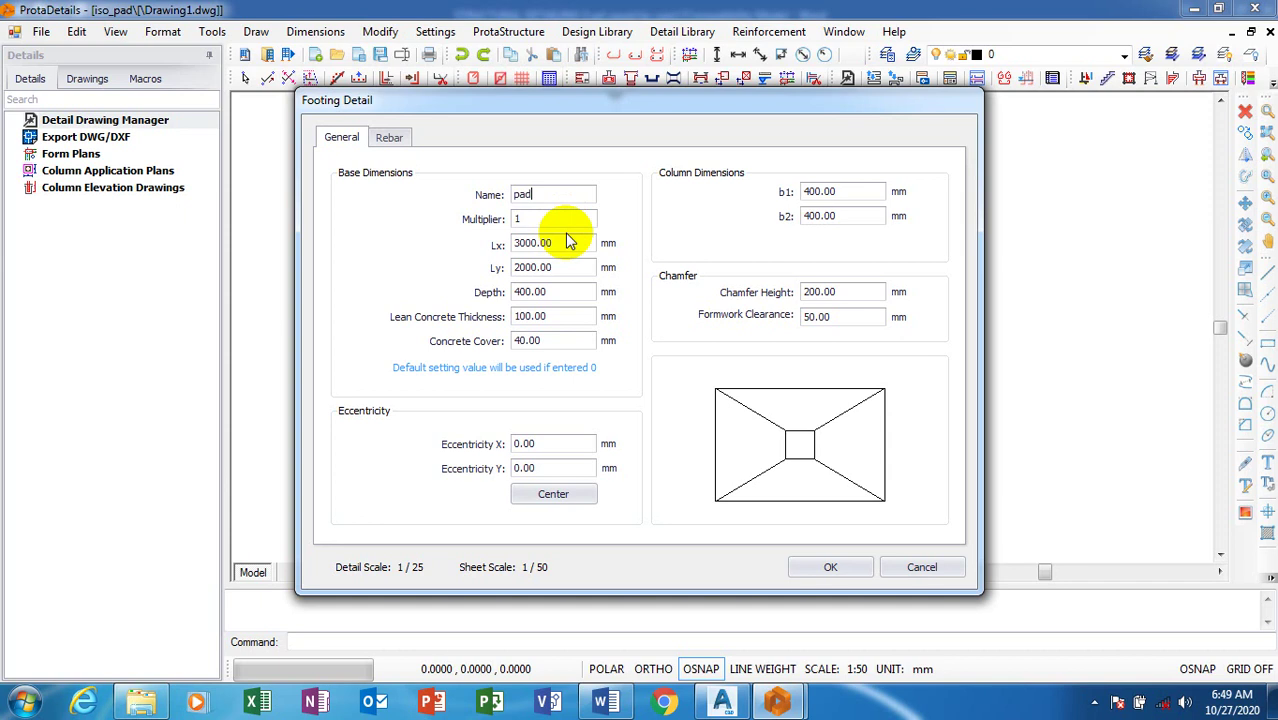
key("BackSpace")
key("BackSpace")
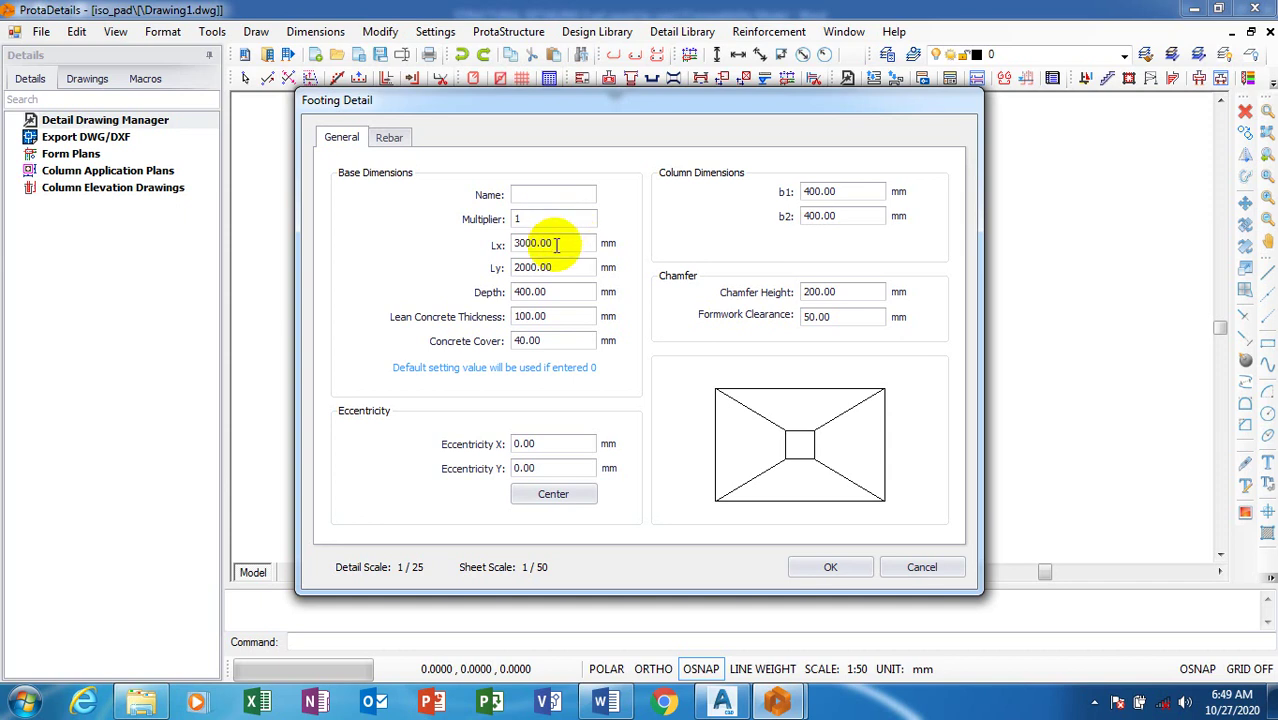
type("P")
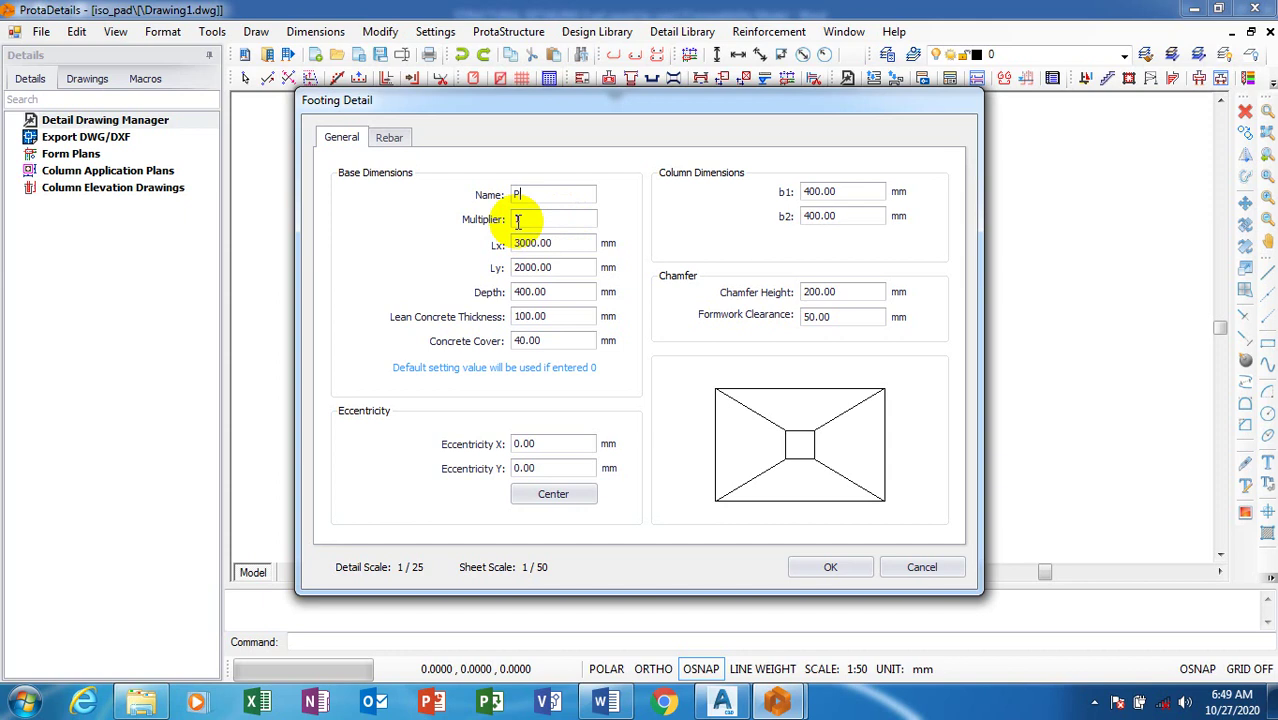
type("1")
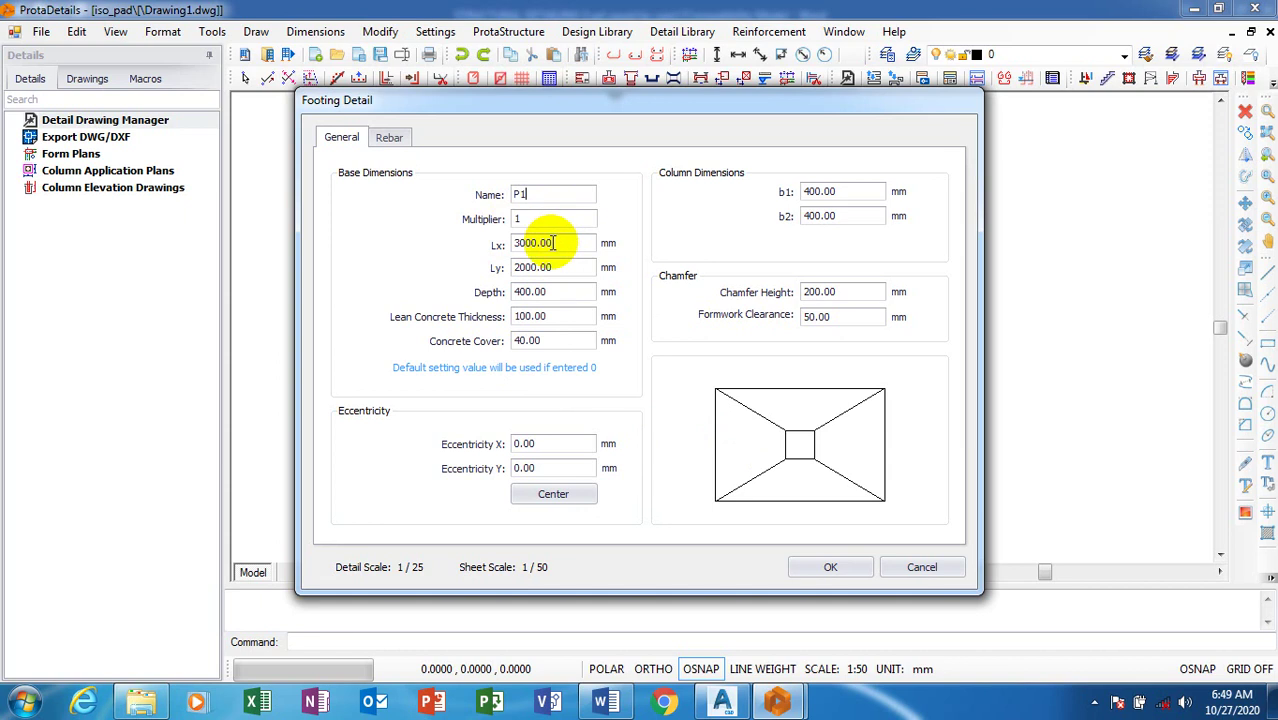
- Set Lx and Ly to 1200, depth to 350 and lean concrete thickness to 50
left_click_drag(553, 243, 510, 249)
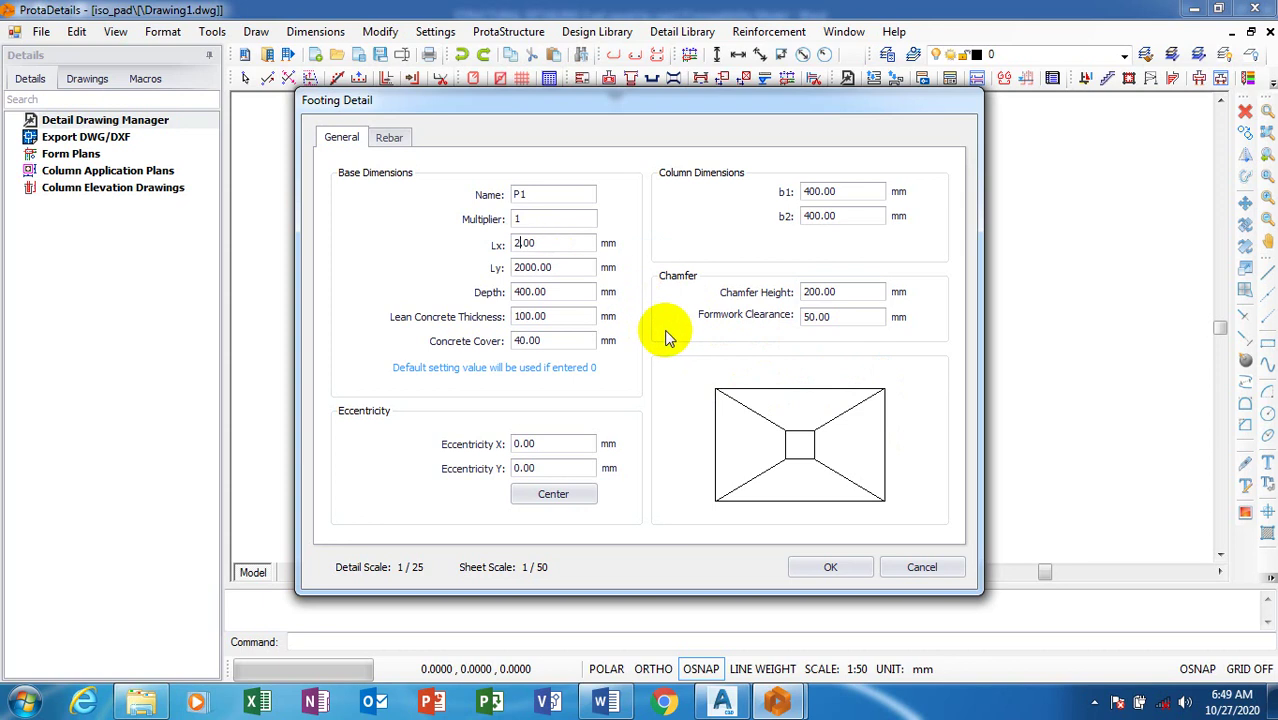
key("BackSpace")
type("1200")
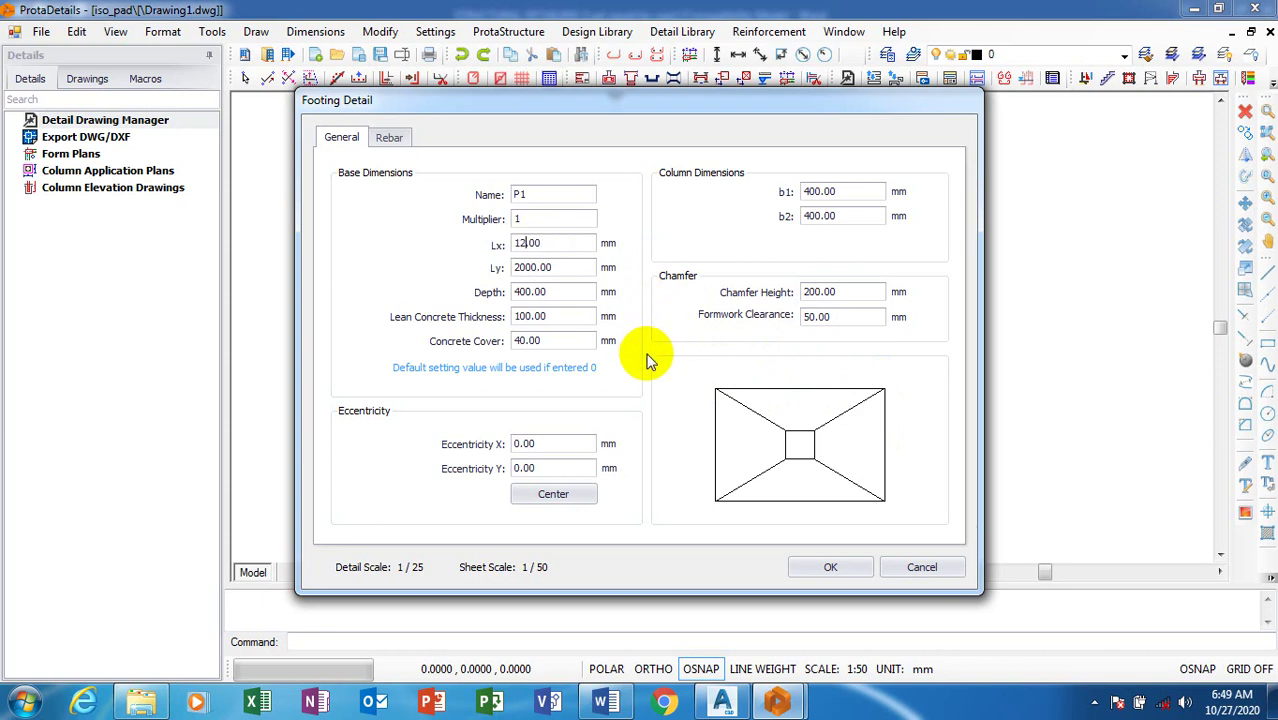
double_click(555, 268)
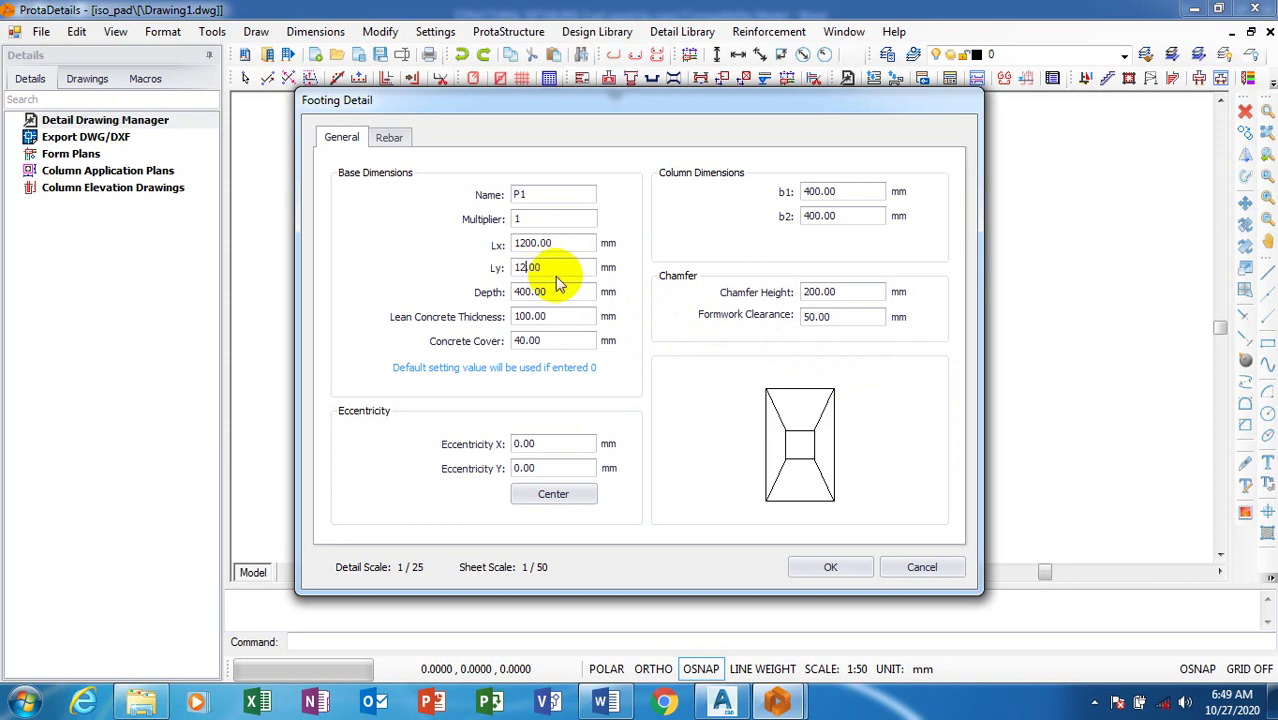
type("1200")
double_click(530, 292)
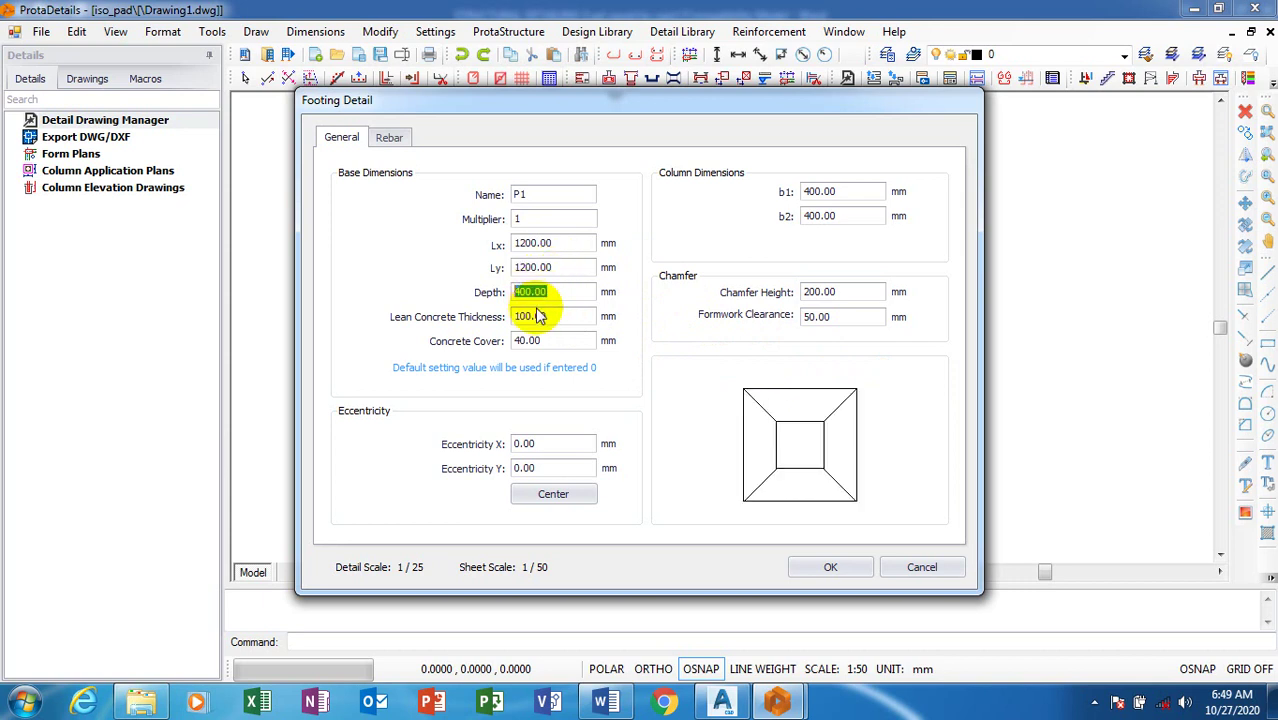
type("3.00")
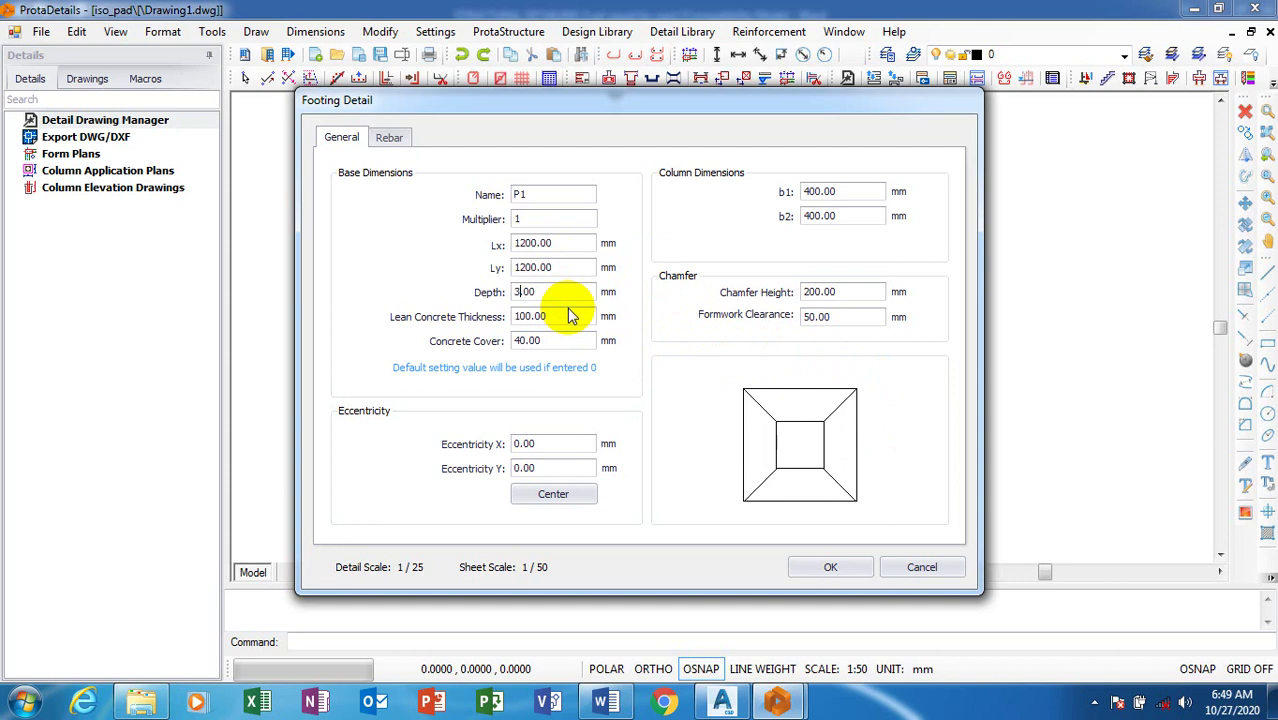
type("0")
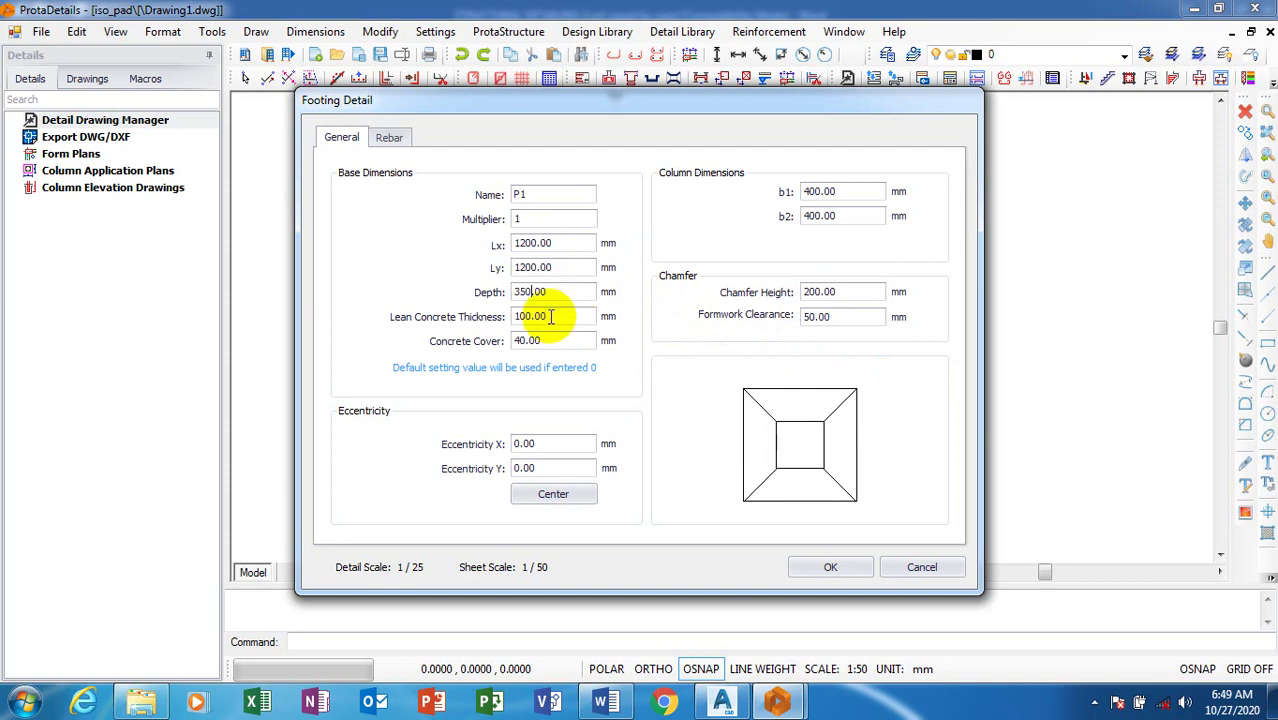
double_click(562, 321)
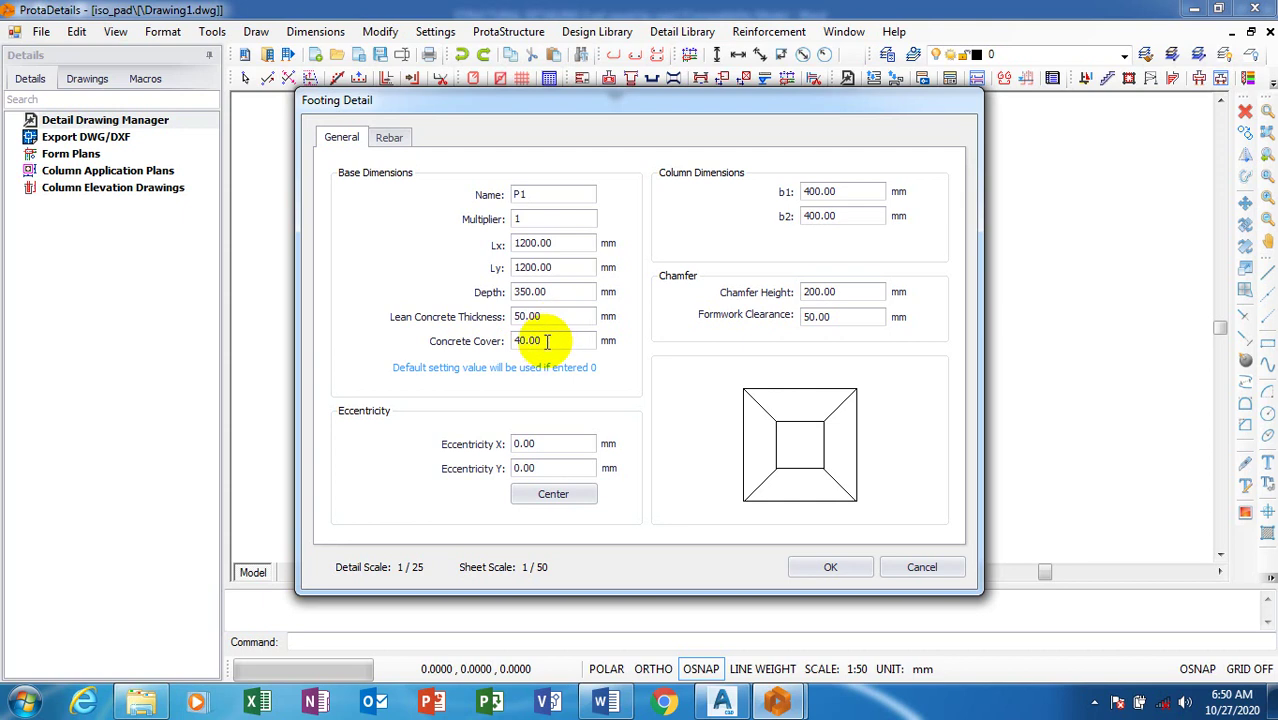
left_click(552, 321)
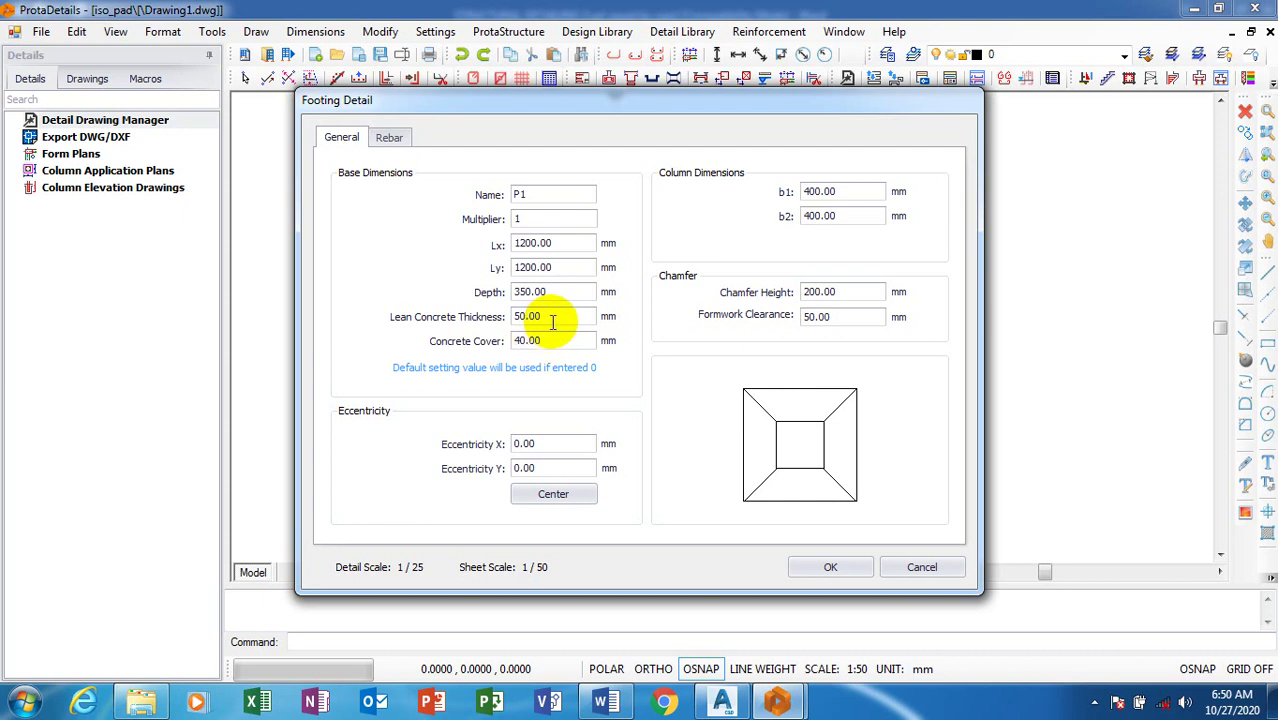
left_click(539, 341)
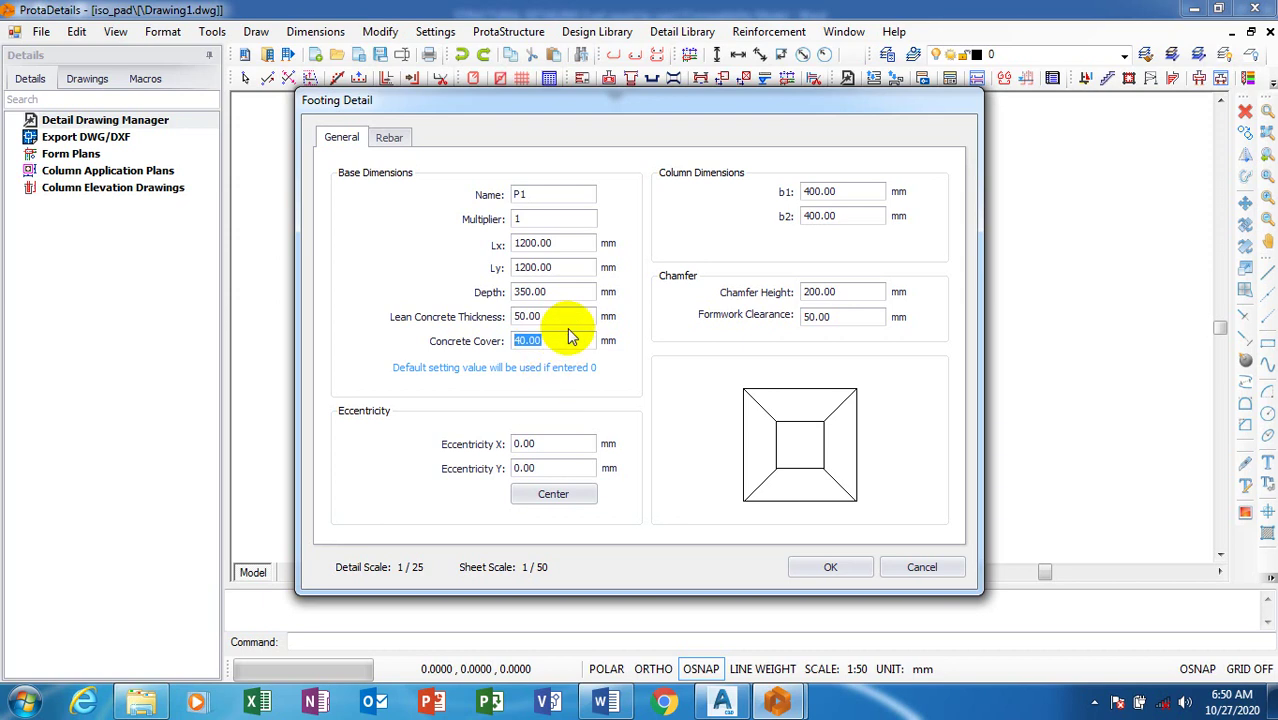
double_click(563, 445)
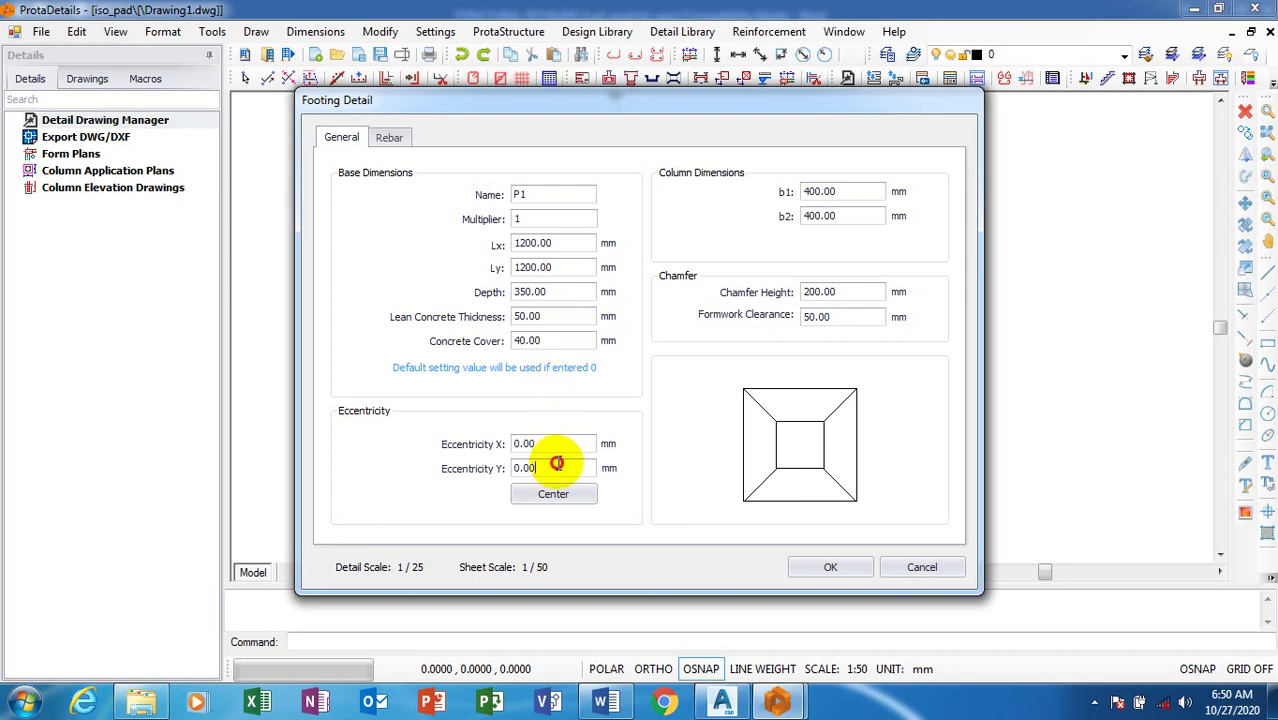
double_click(557, 467)
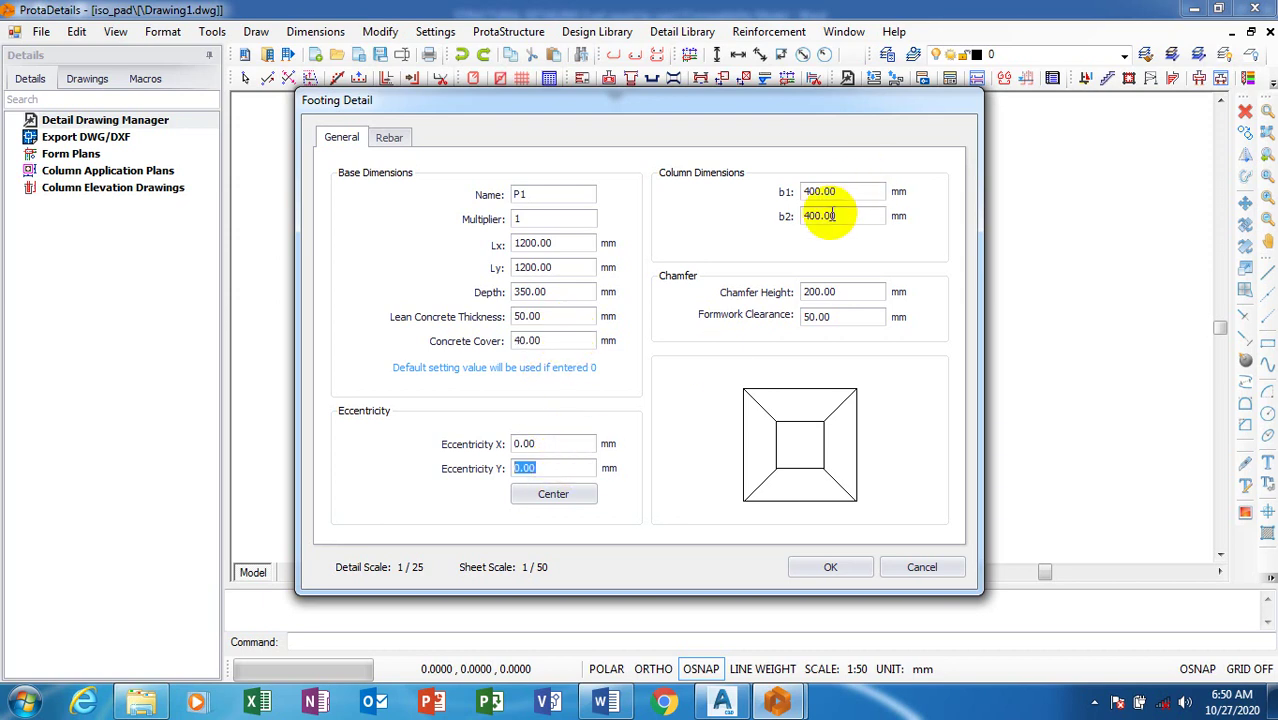
left_click(562, 443)
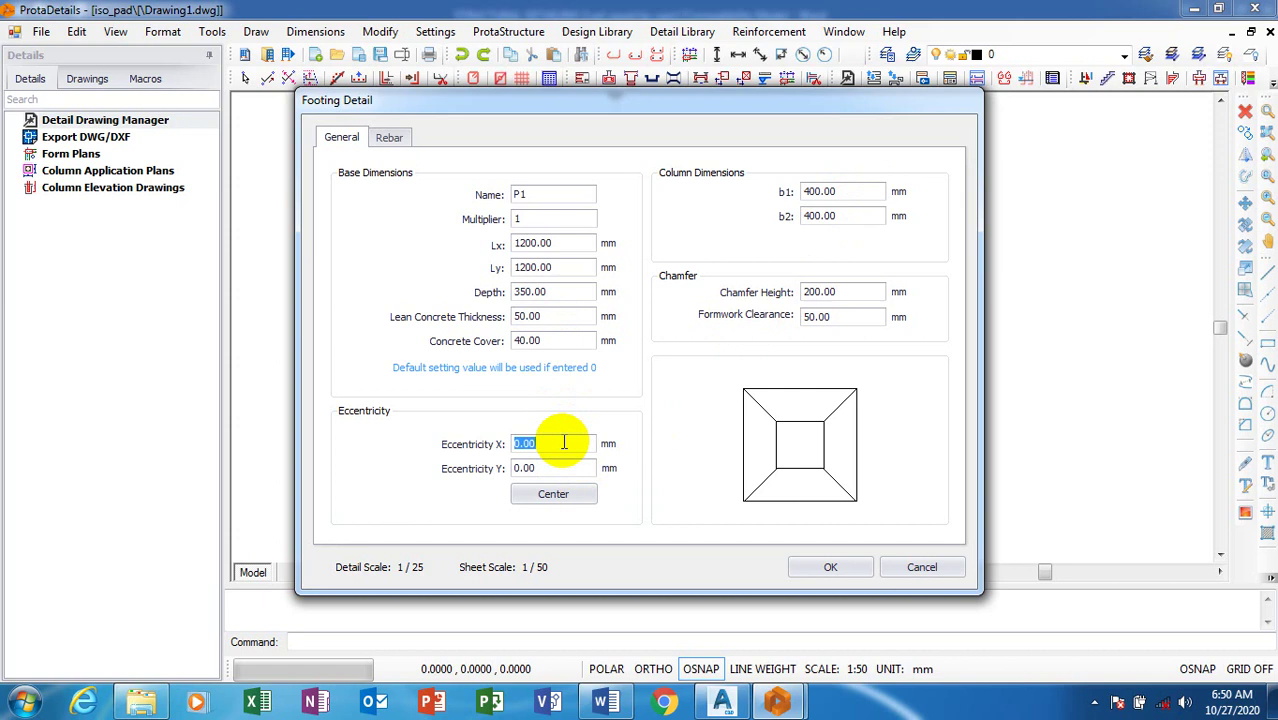
type("600.00")
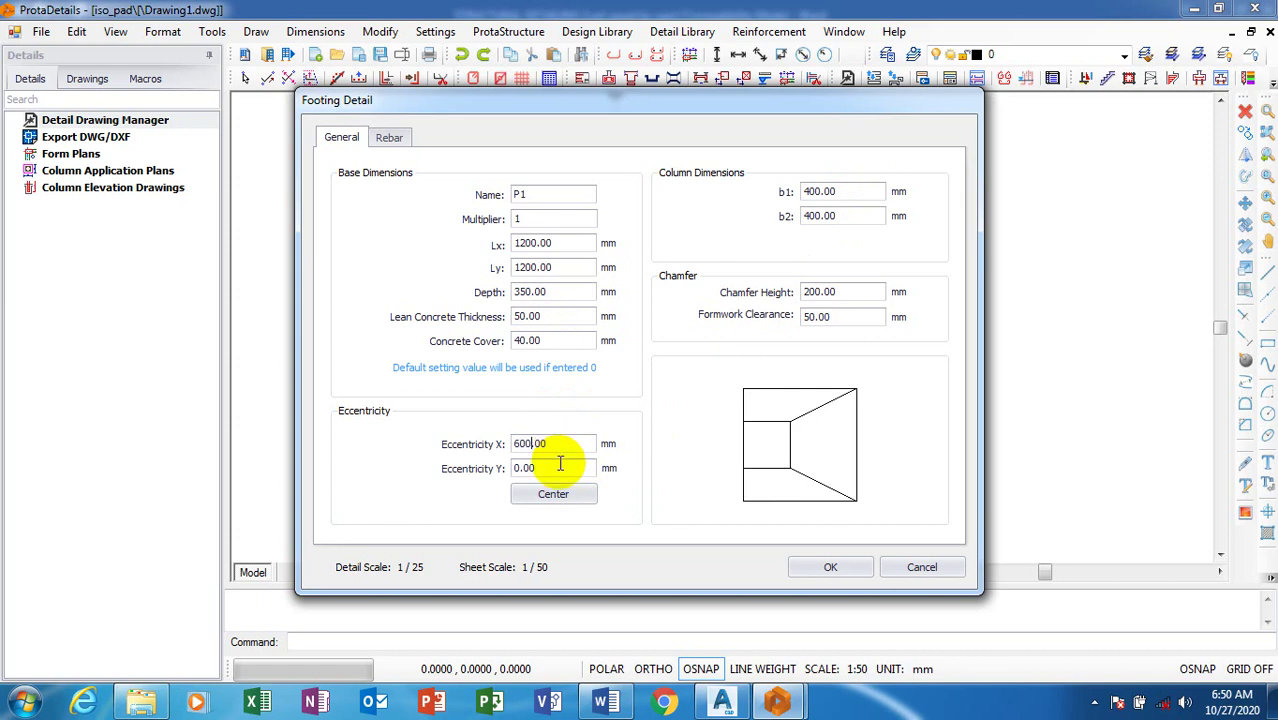
double_click(527, 443)
type("0.00")
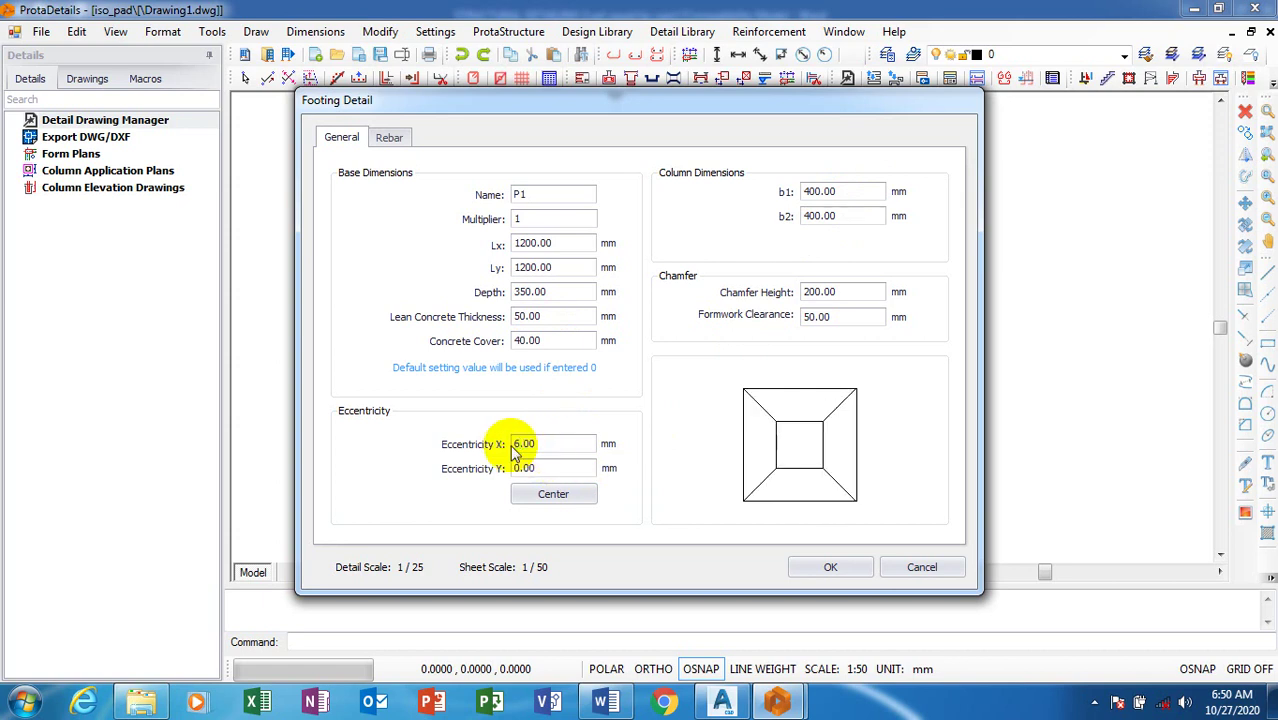
key("ctrl+z")
left_click_drag(556, 468, 506, 452)
type("0.00")
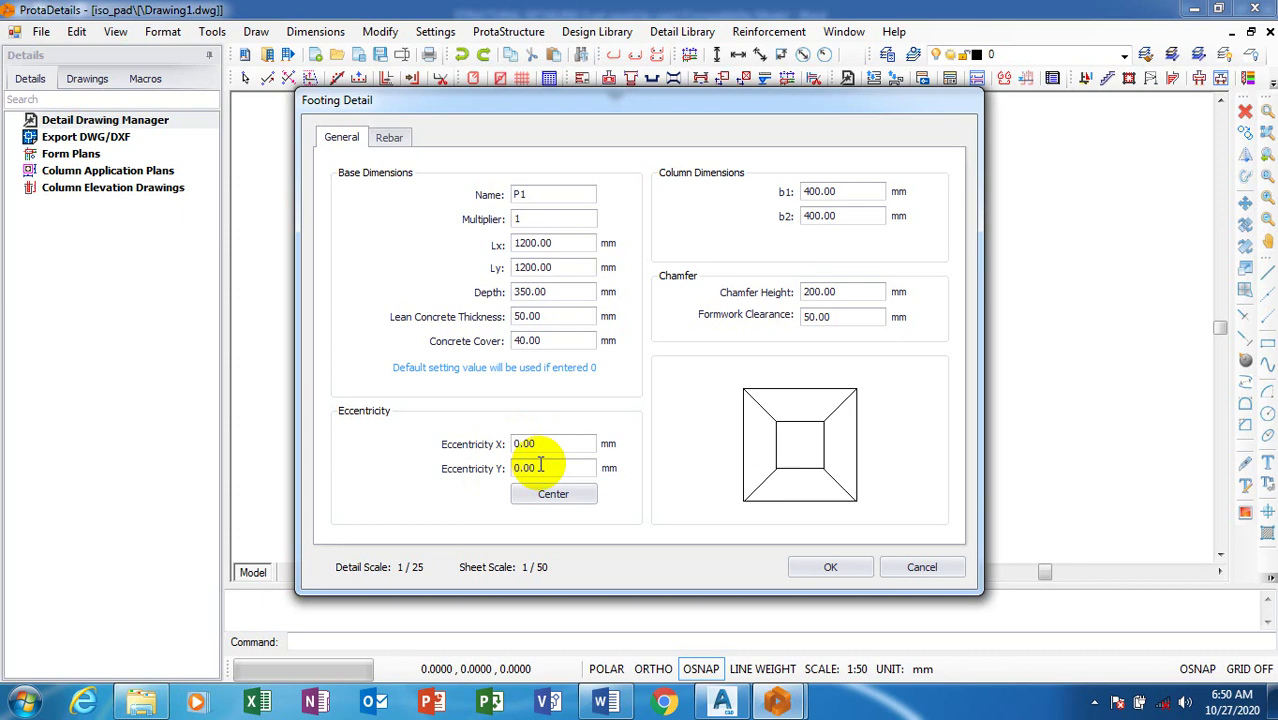
left_click(537, 467)
double_click(537, 467)
left_click(553, 494)
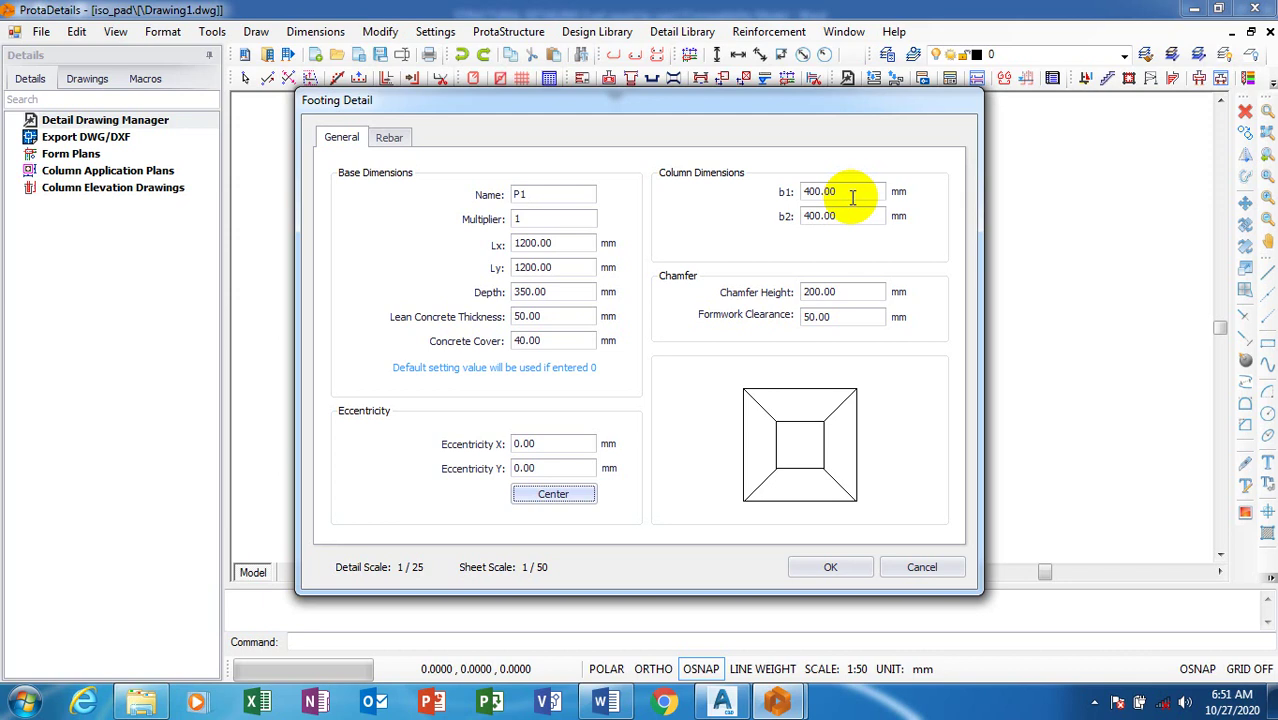
- Set the column sizes b1 and b2 to 230 mm
left_click_drag(821, 193, 785, 194)
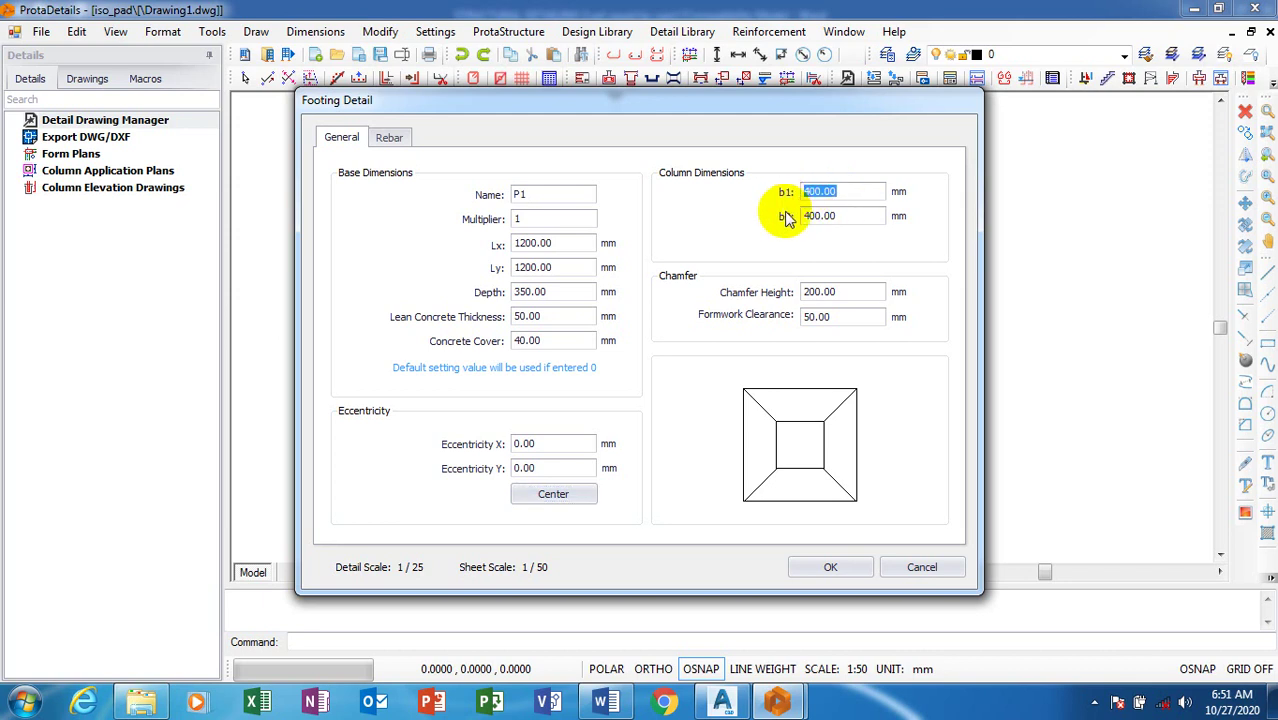
type("230")
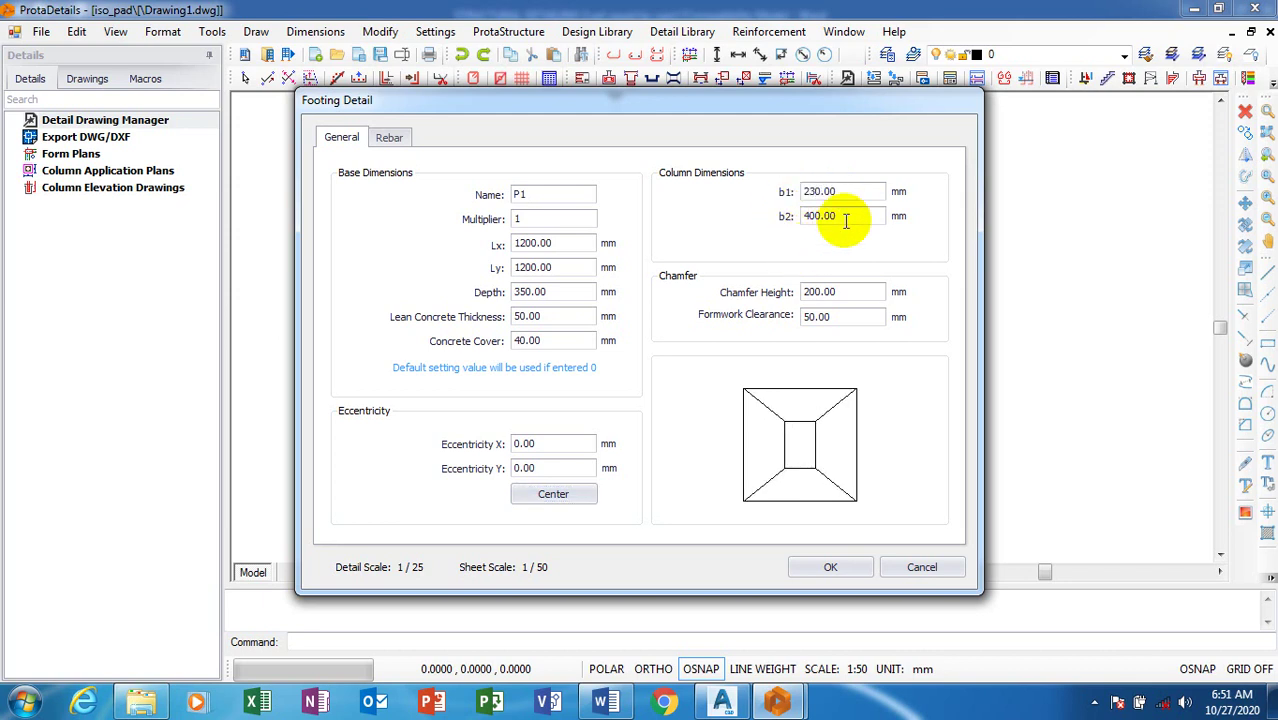
left_click_drag(843, 218, 787, 220)
type("230")
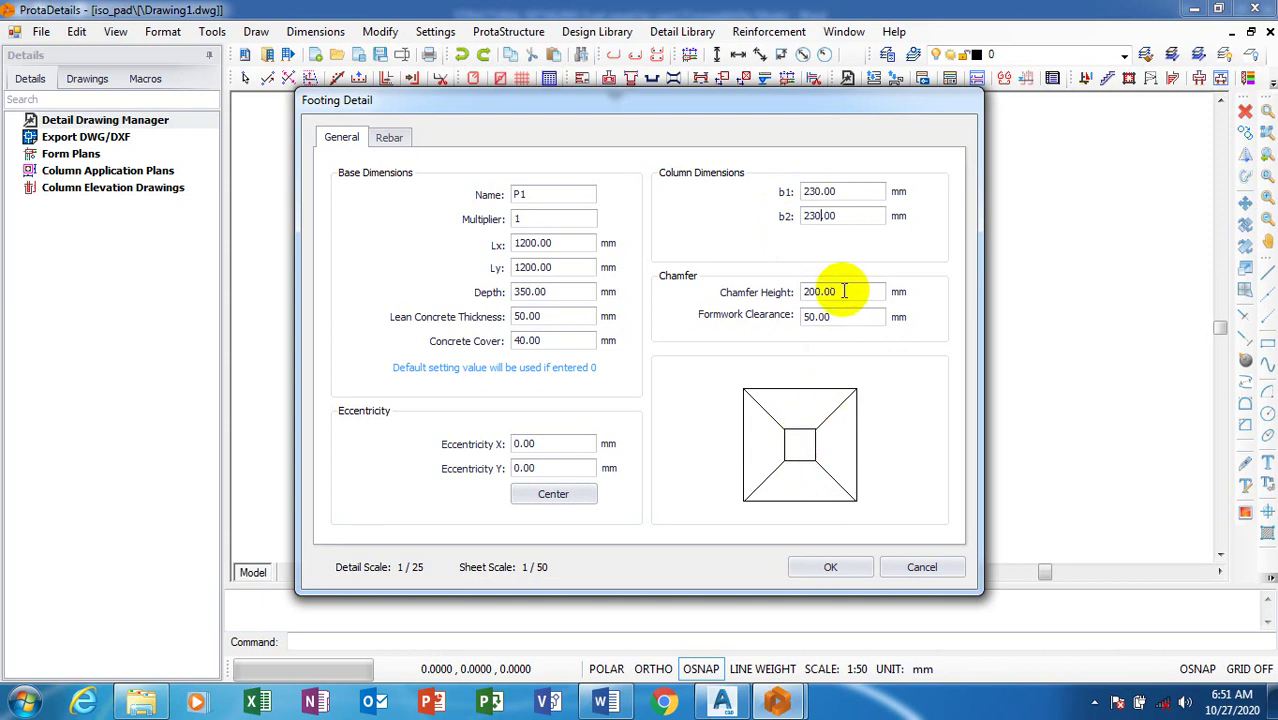
- Set the footing's chamfer height to 40 mm
left_click_drag(843, 291, 766, 287)
type("0.00")
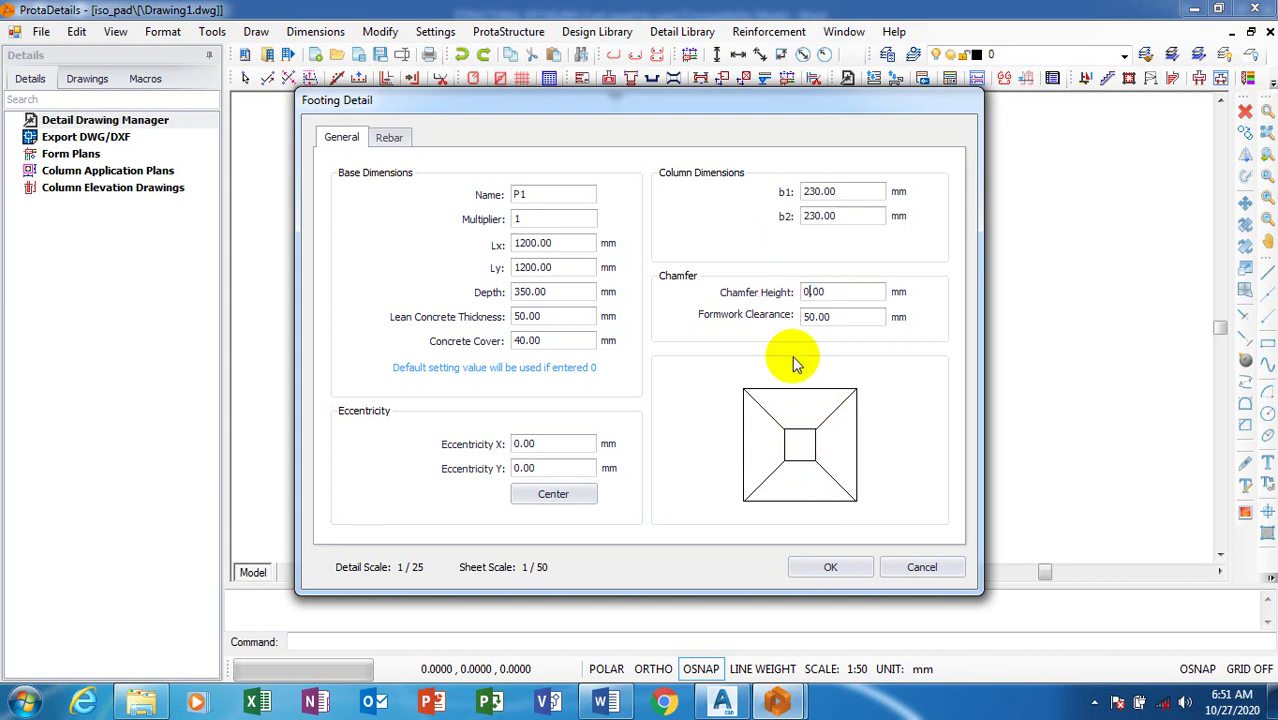
left_click(836, 316)
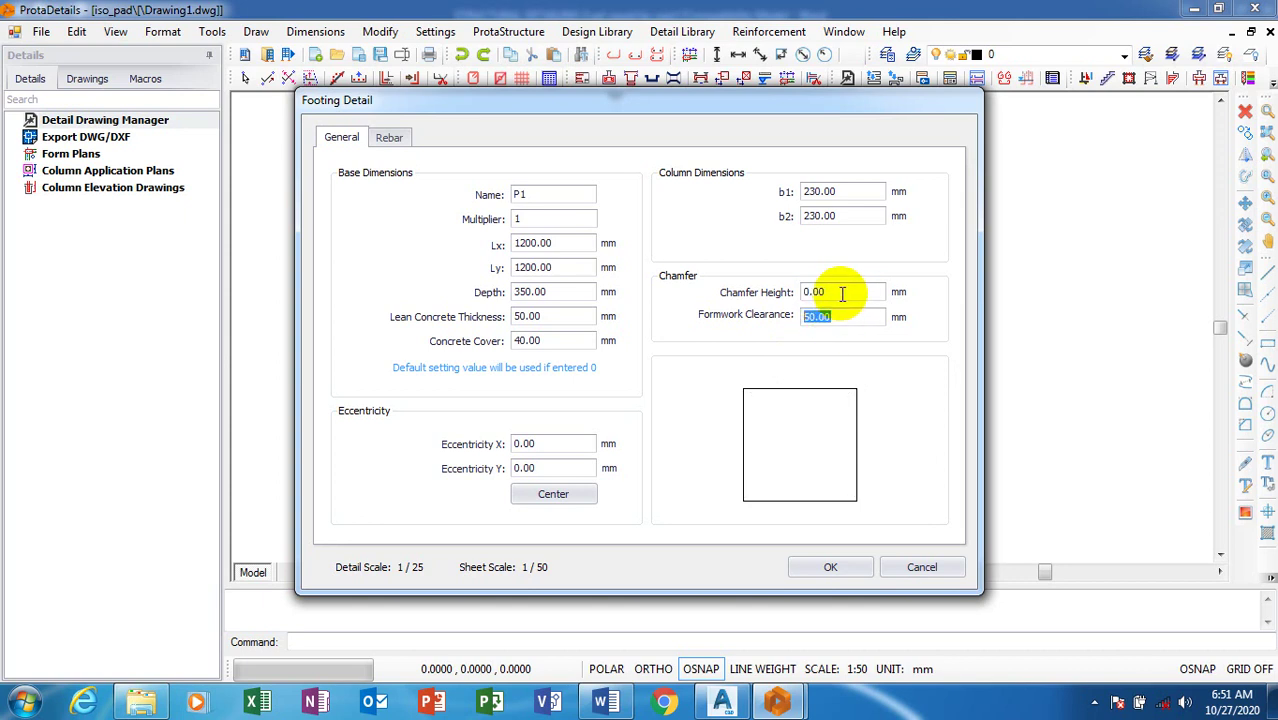
left_click_drag(842, 292, 800, 293)
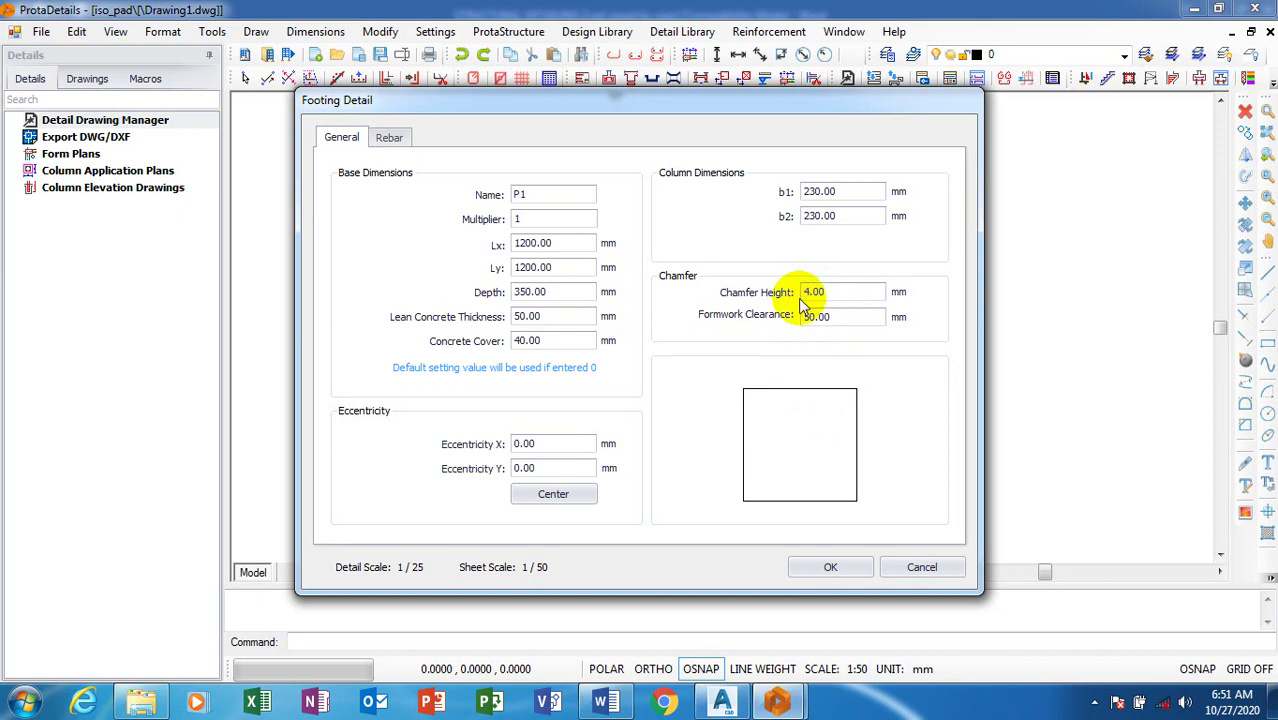
type("40")
key("Tab")
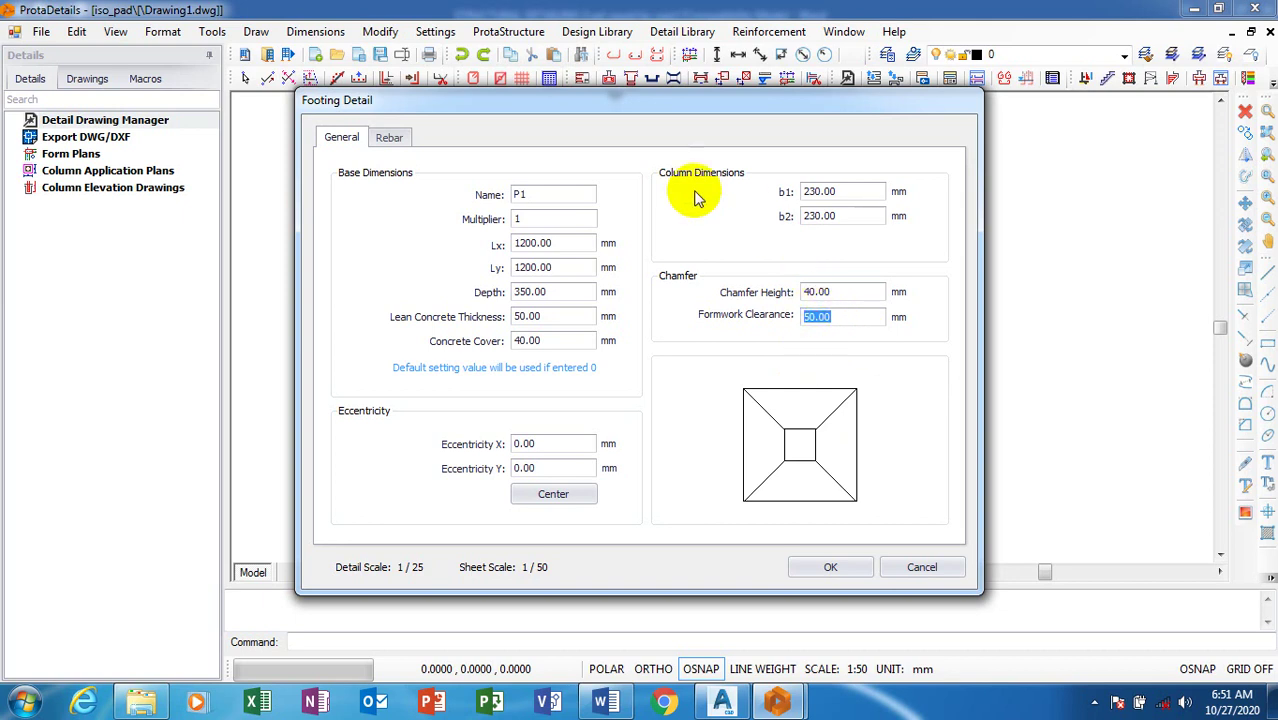
- On the Rebar tab, set the C20/25 concrete material colour to dark red (128, 0, 0)
left_click(393, 139)
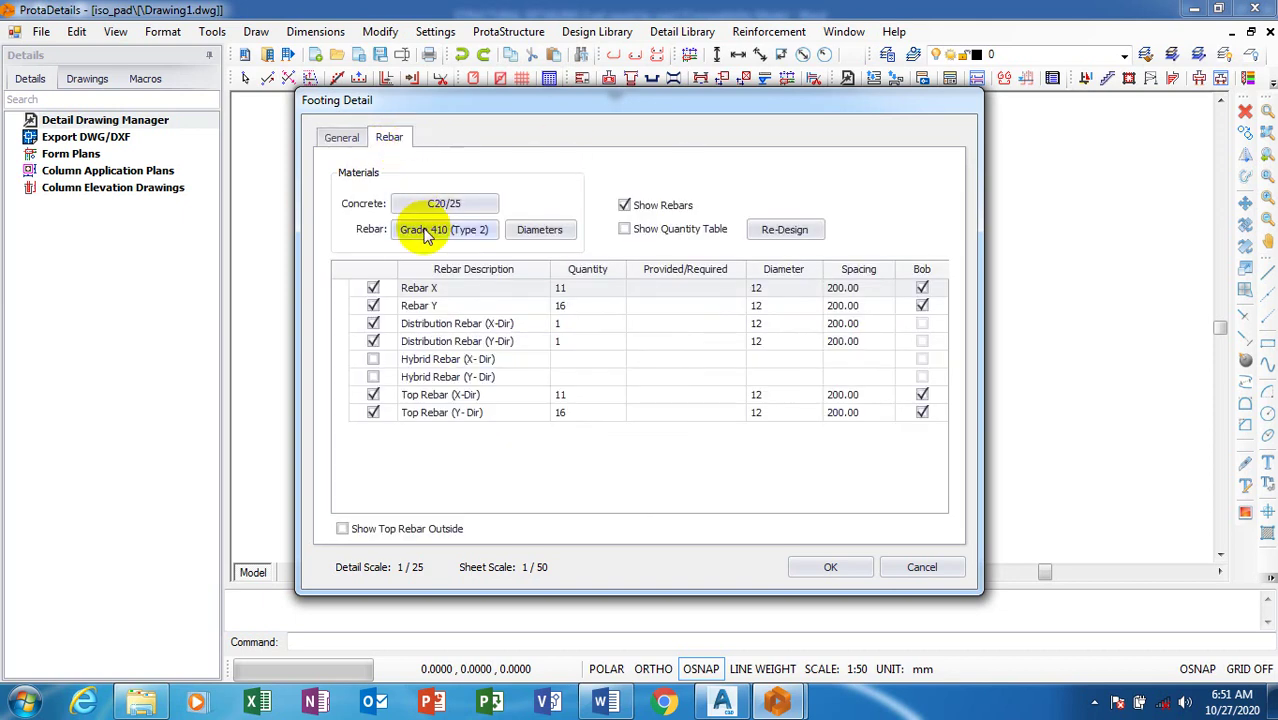
left_click(483, 210)
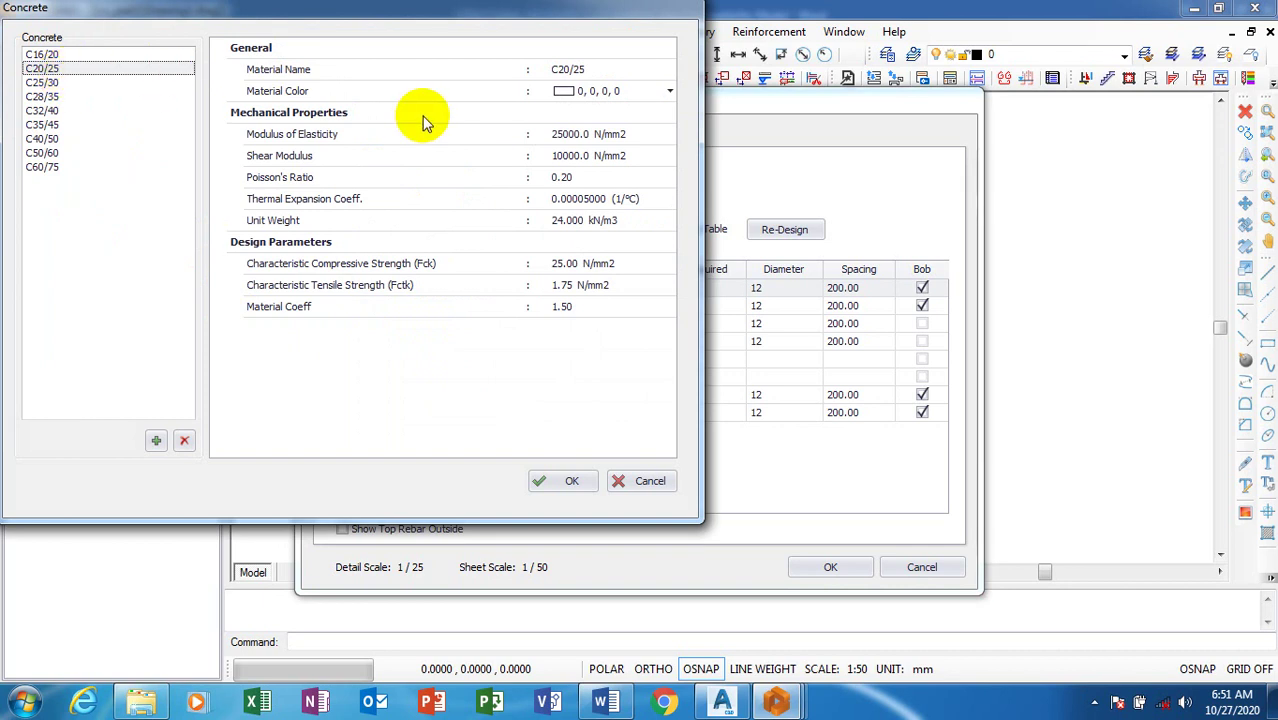
left_click(651, 99)
left_click(668, 91)
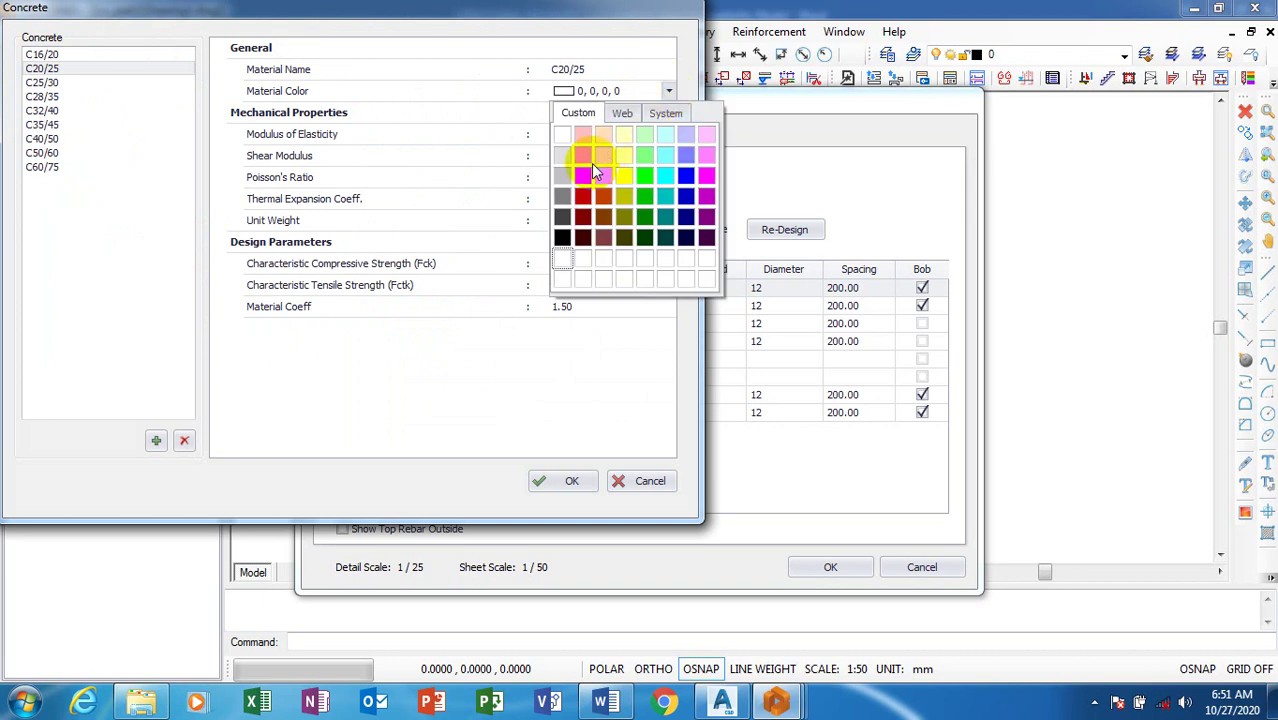
left_click(584, 218)
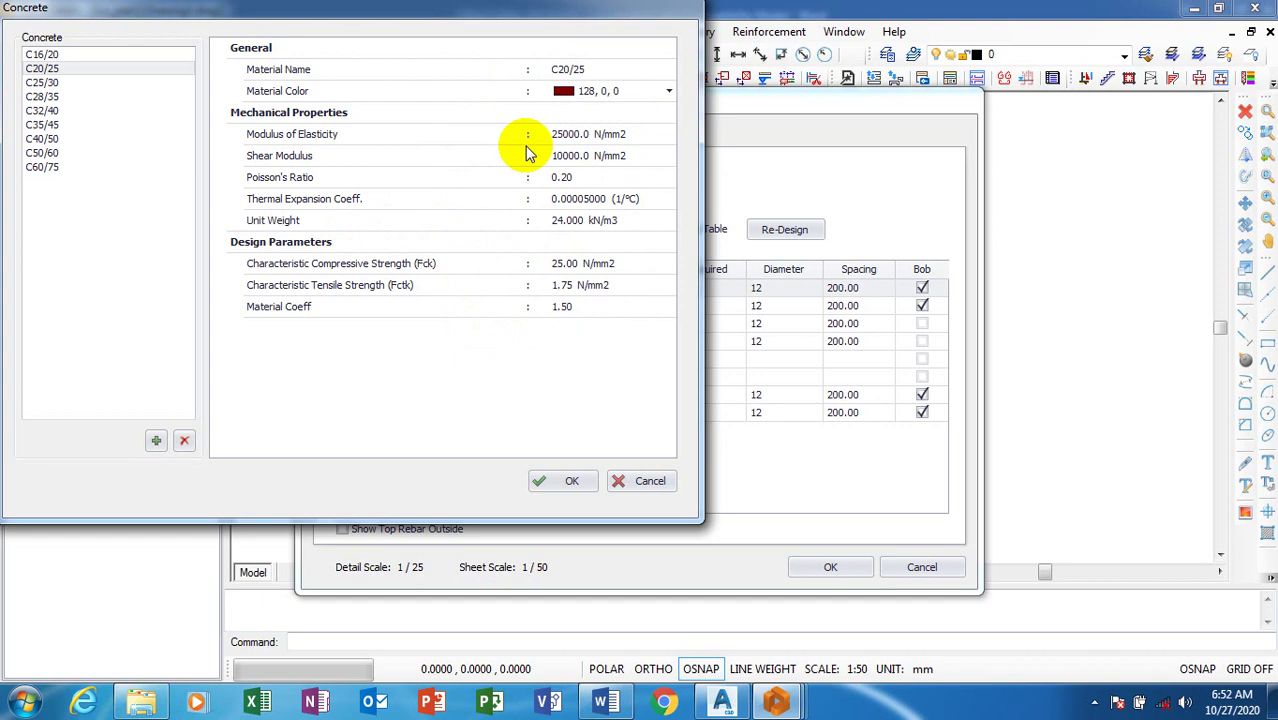
- Review the concrete's mechanical properties, such as elasticity, strength and unit weight, then confirm
left_click(564, 262)
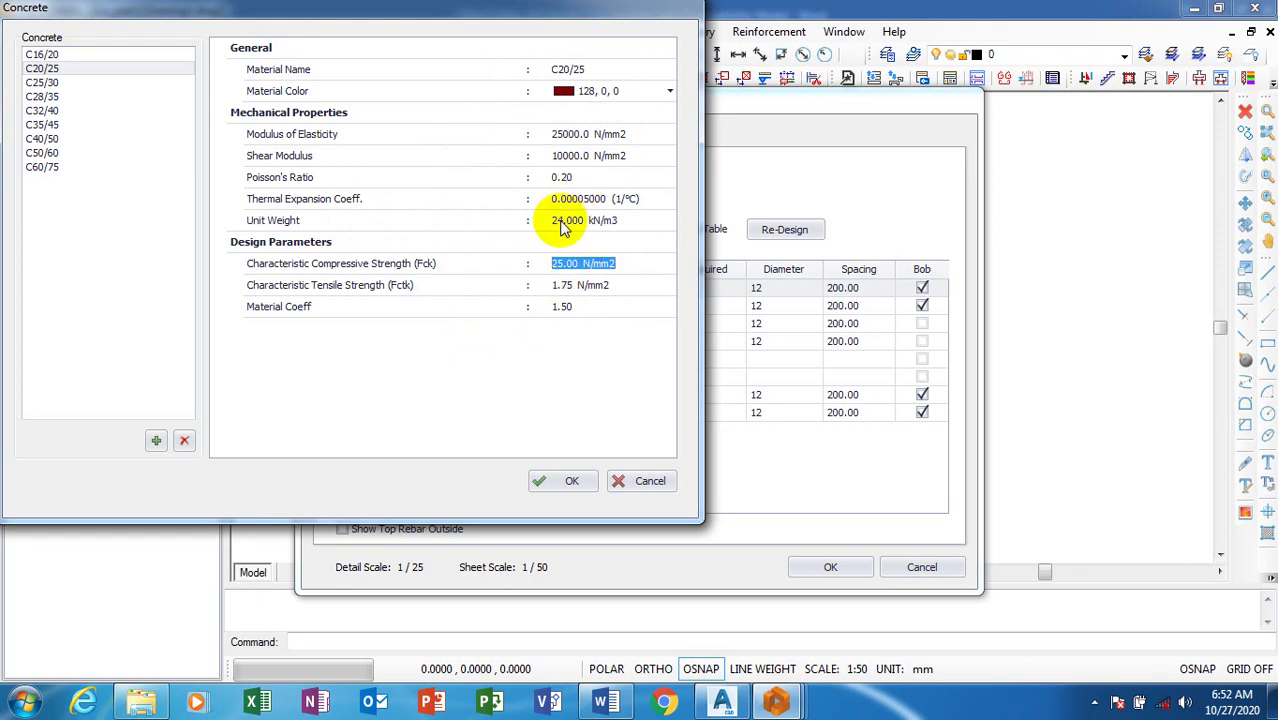
left_click(568, 219)
left_click(565, 199)
left_click(563, 177)
left_click(565, 156)
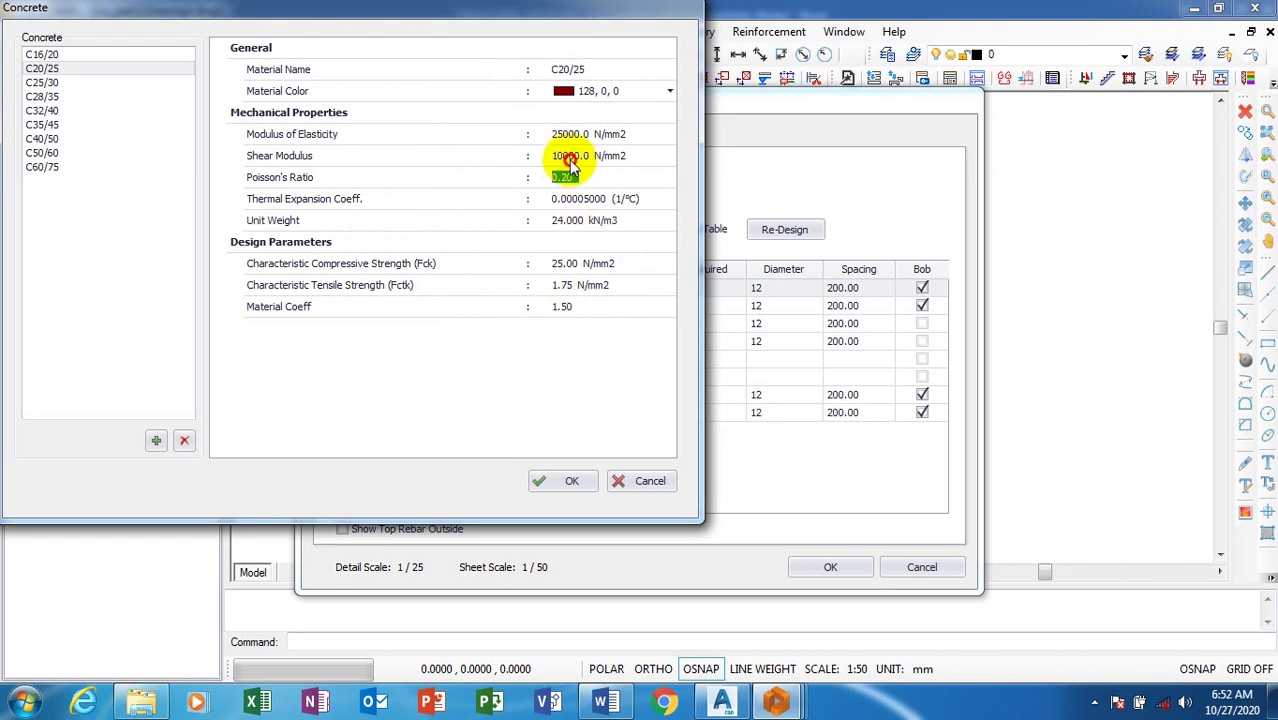
left_click(570, 134)
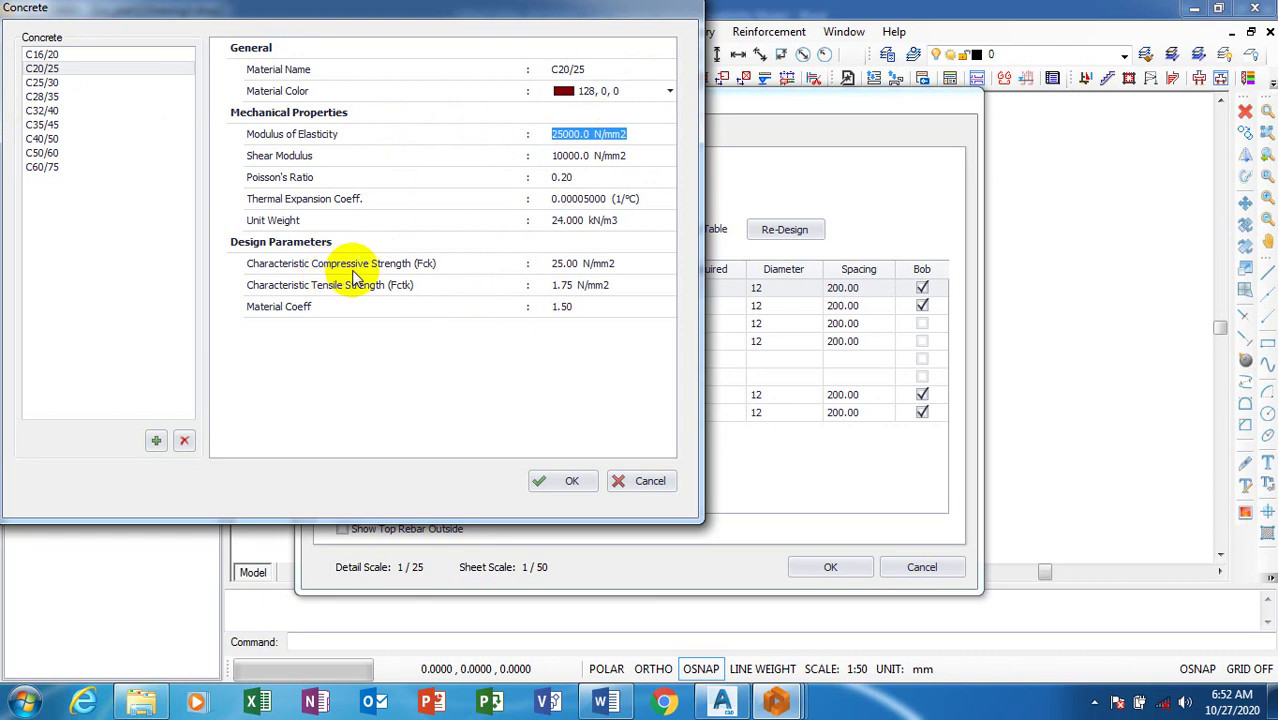
left_click(604, 261)
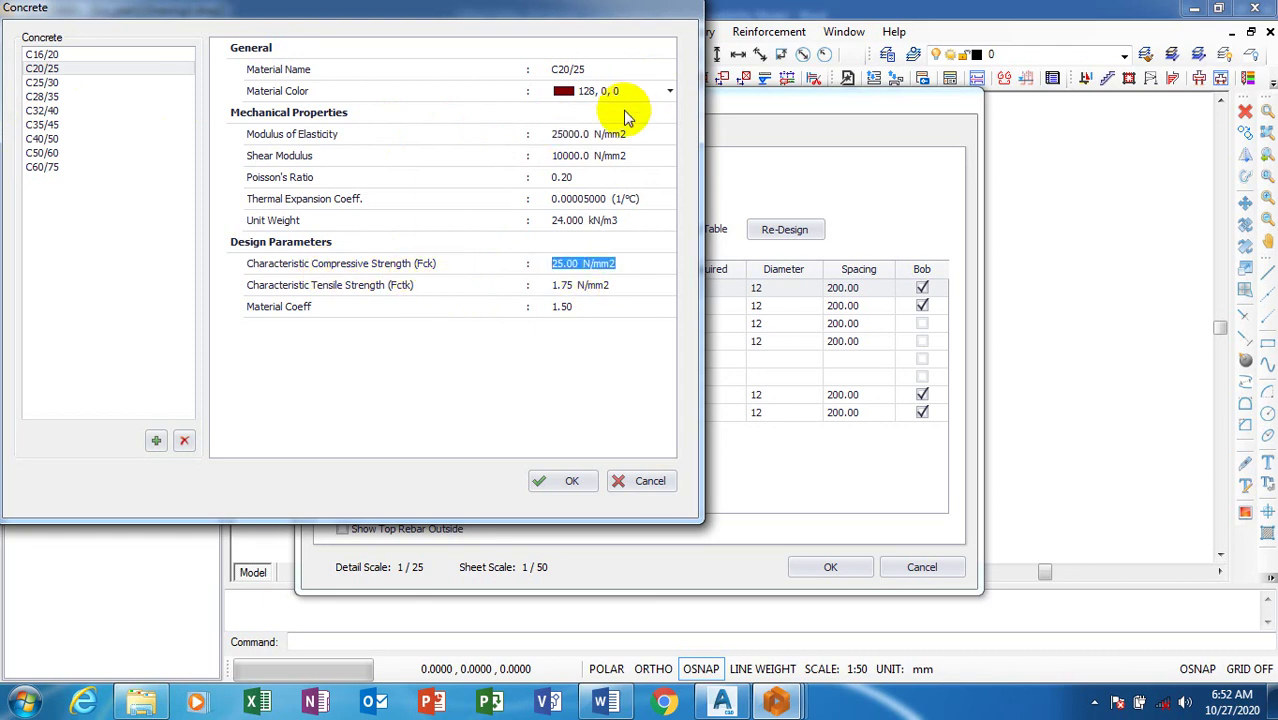
left_click(590, 198)
left_click(574, 221)
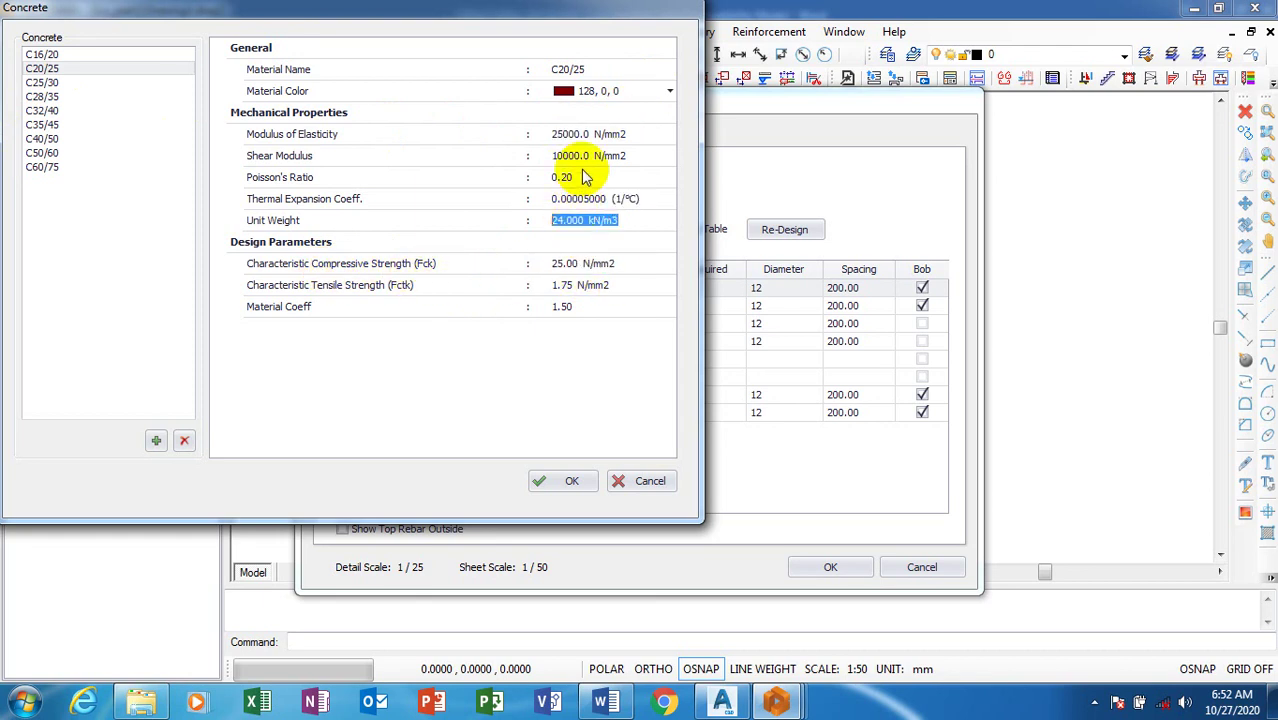
left_click(575, 177)
left_click(590, 134)
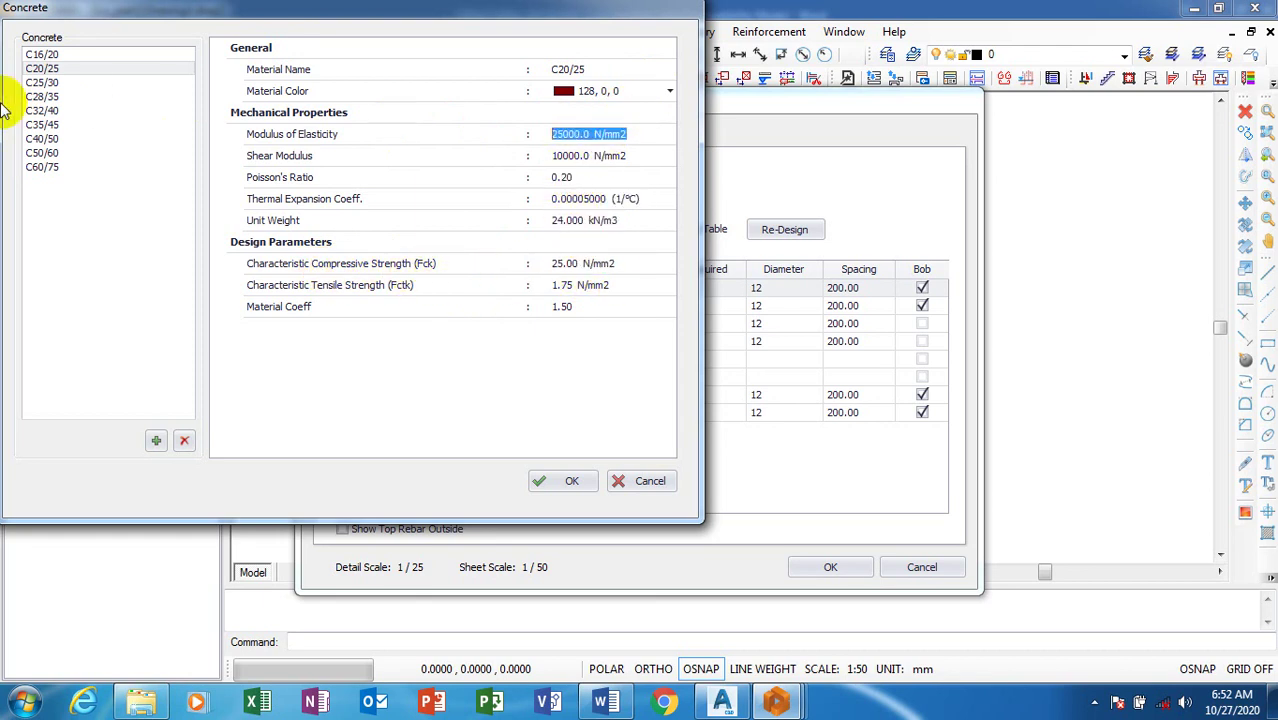
left_click(545, 479)
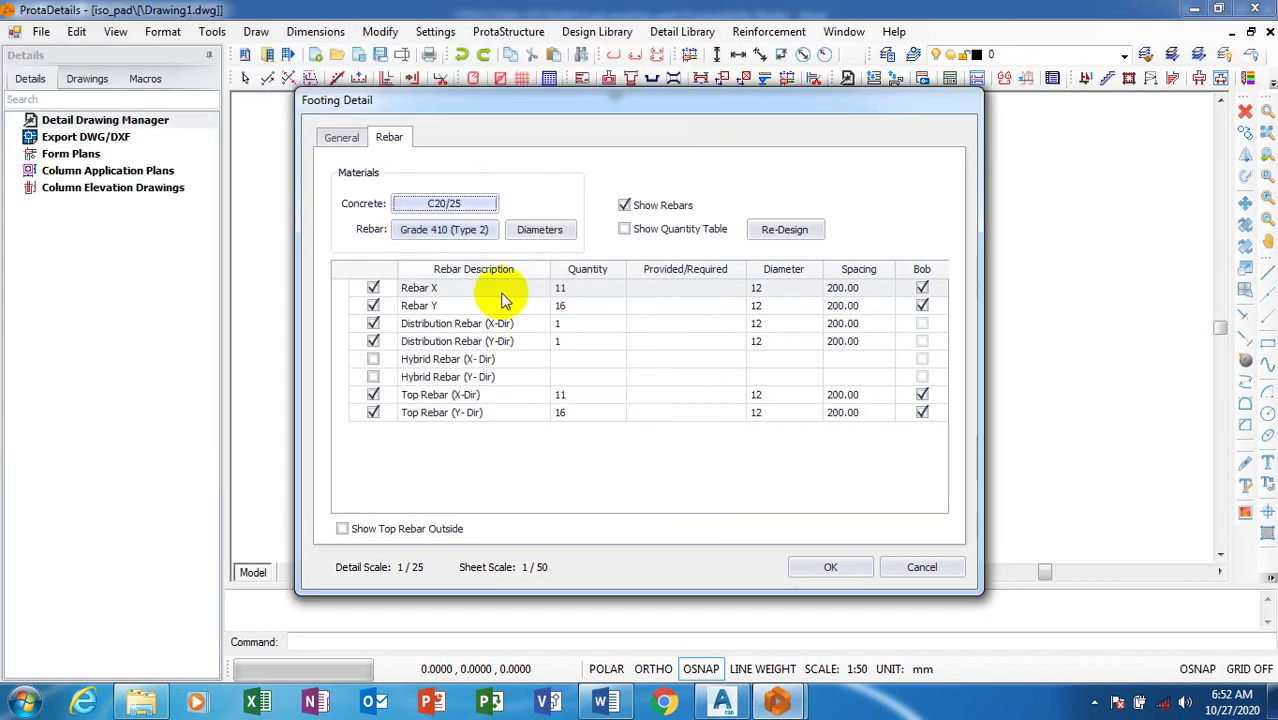
left_click(484, 234)
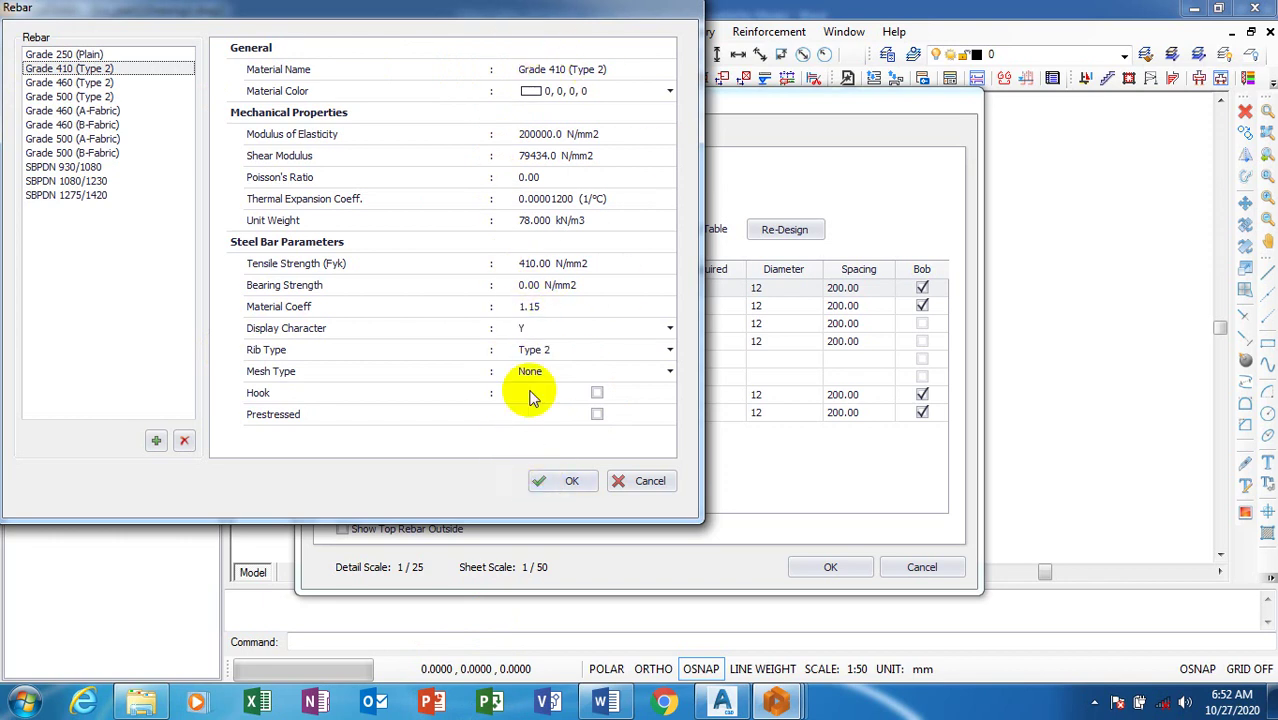
left_click(551, 483)
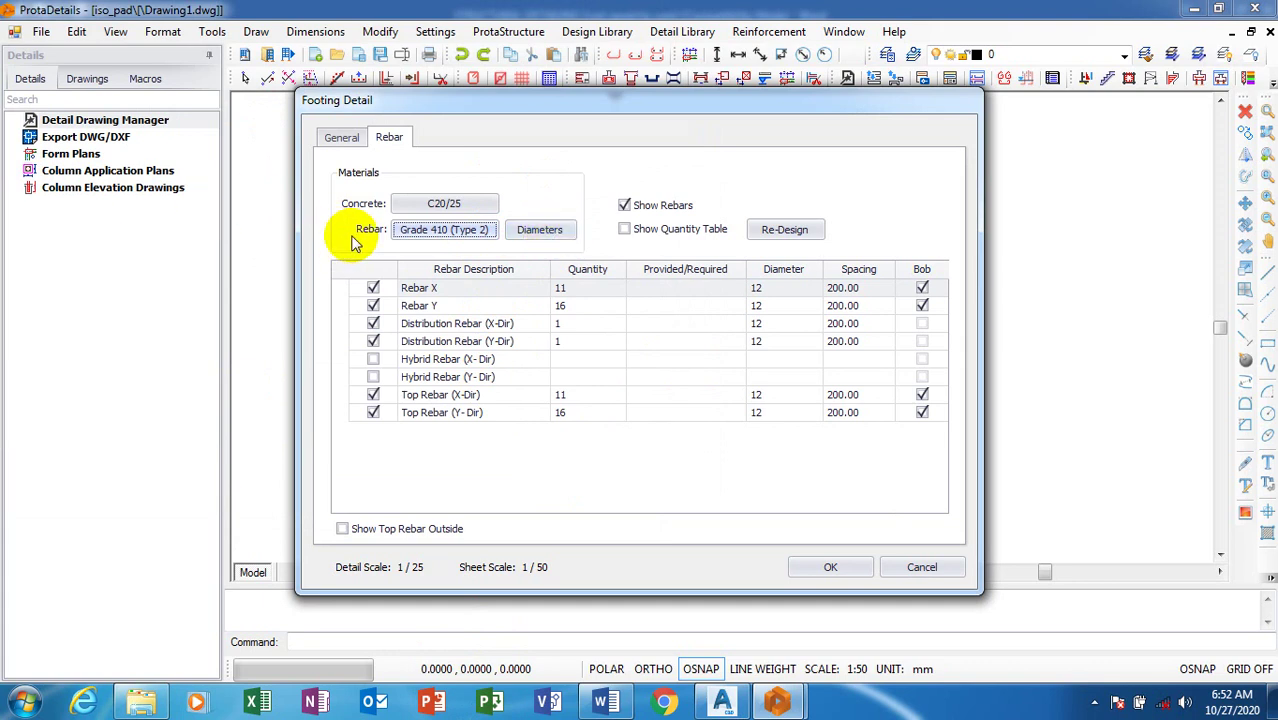
- In the Foundations Rebar Table, untick Y10, Y13 and Y20 and tick Y12
left_click(522, 229)
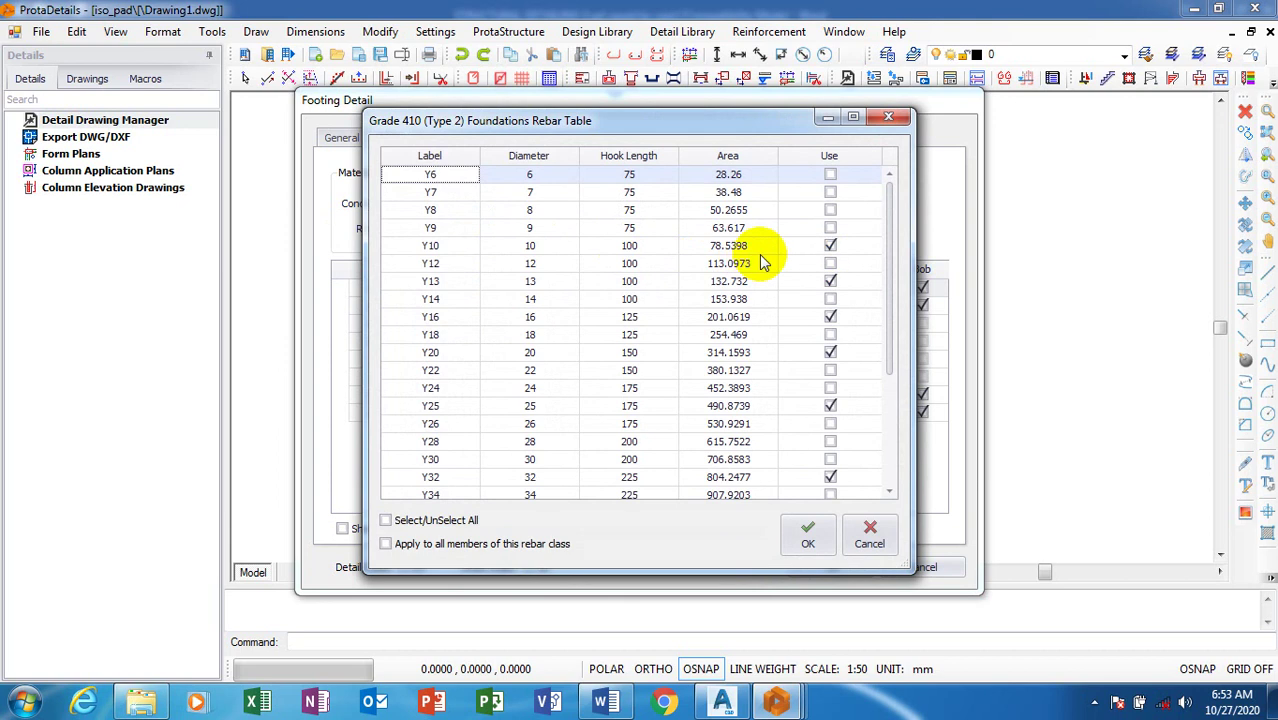
left_click(830, 245)
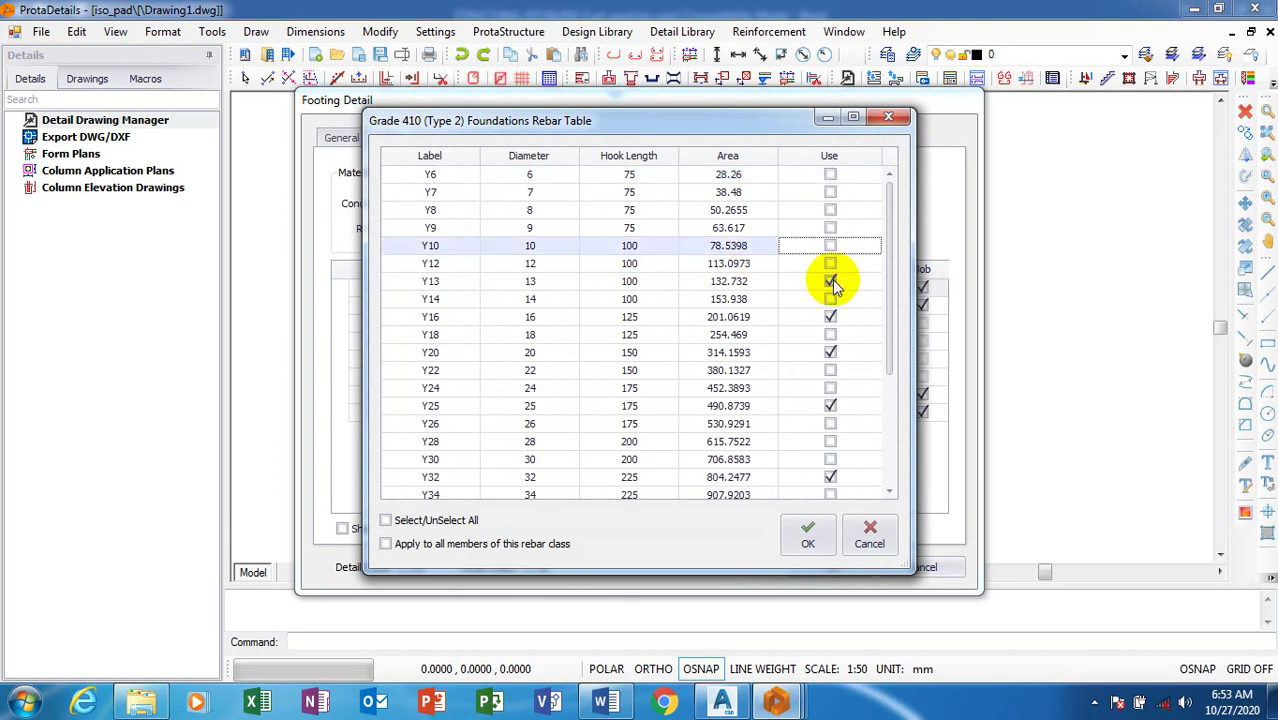
left_click(830, 263)
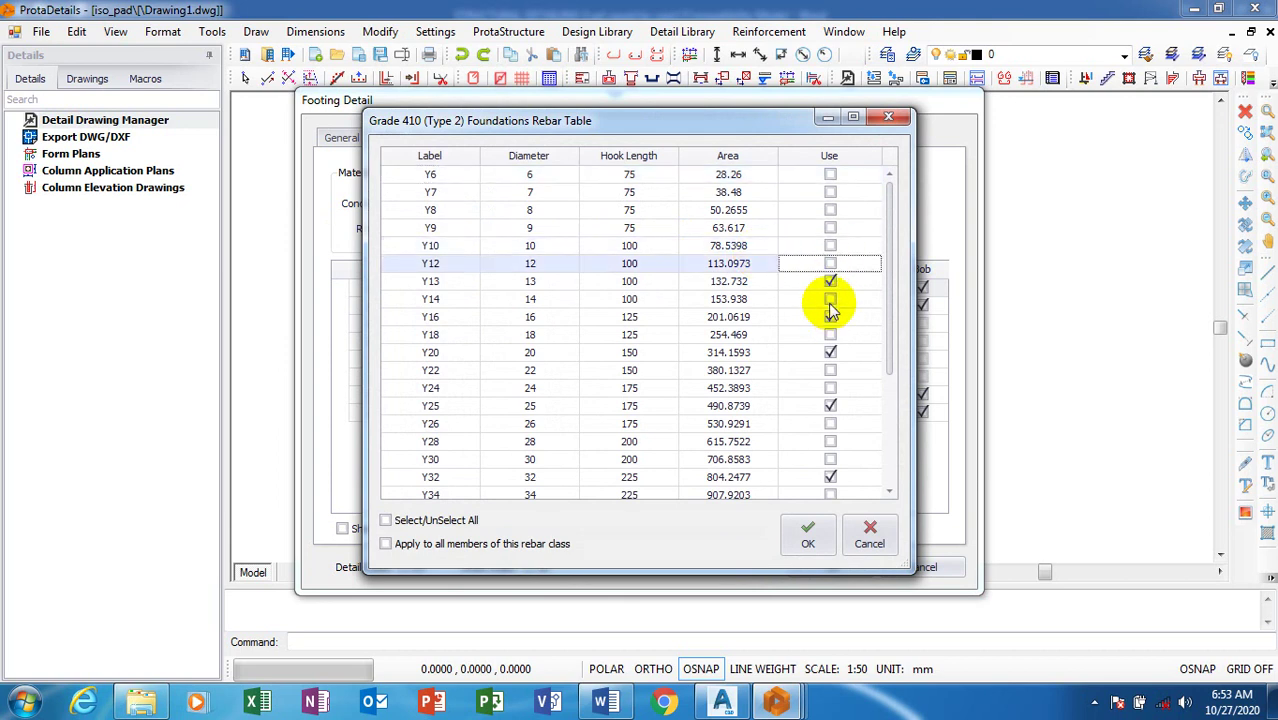
left_click(830, 264)
left_click(830, 281)
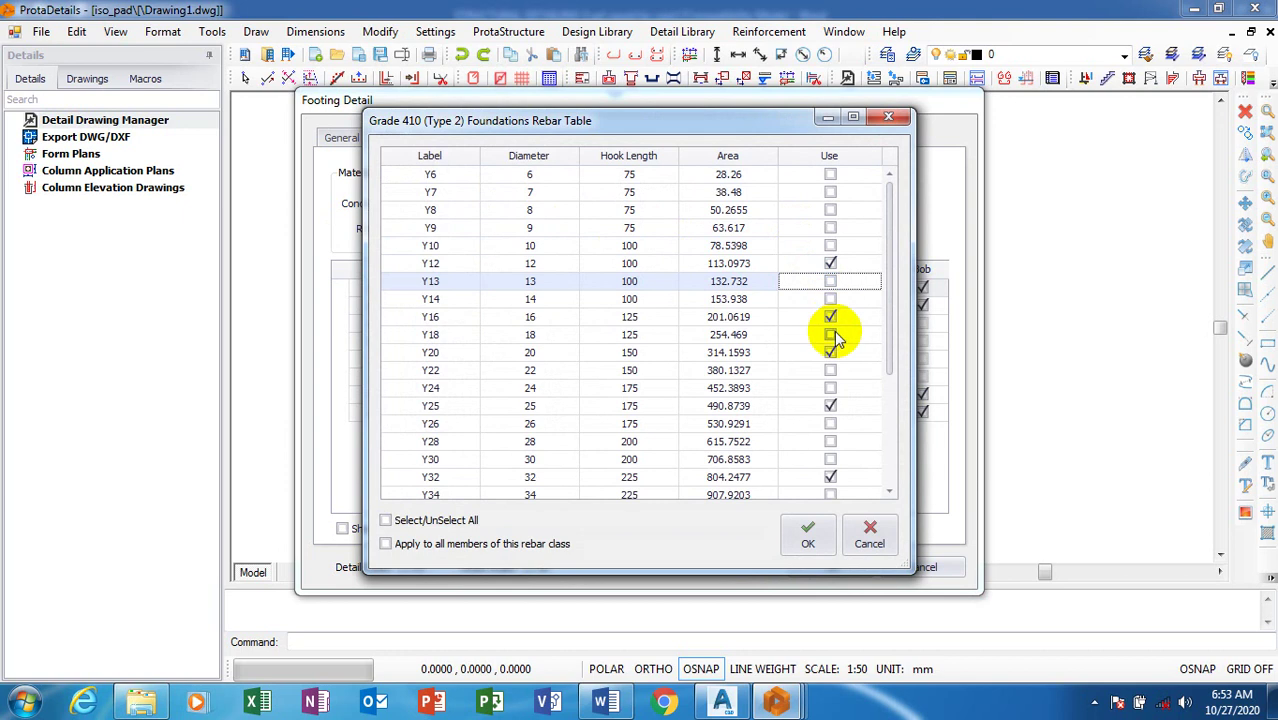
left_click(830, 317)
left_click(831, 352)
left_click(830, 317)
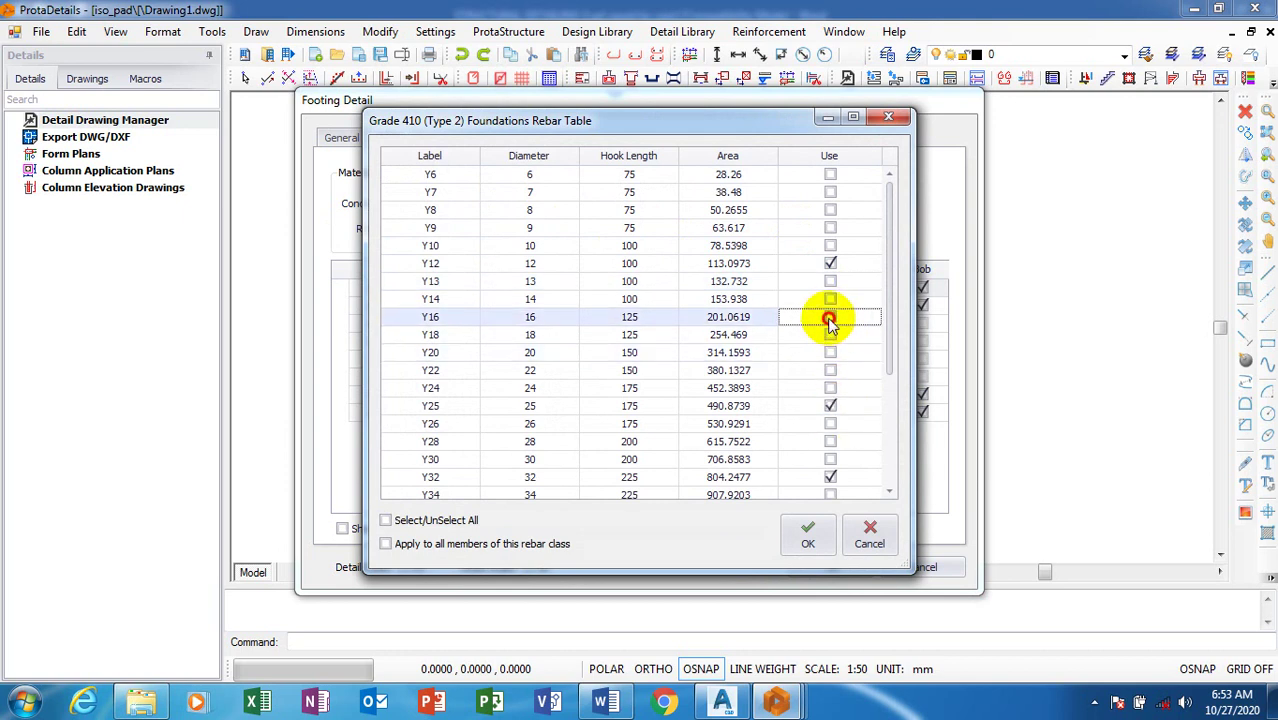
- Keep Y16 in use, untick Y25 and Y32, toggle Y9, and confirm the diameters
left_click(830, 406)
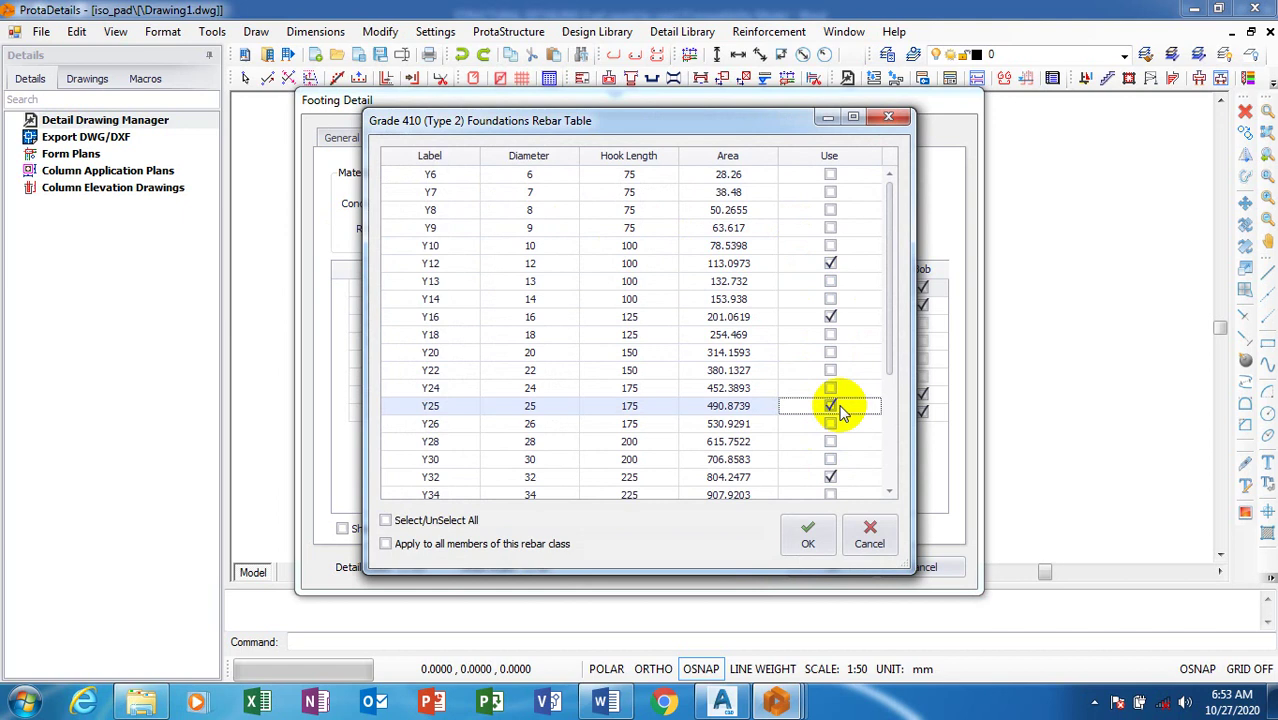
left_click(832, 406)
left_click(829, 477)
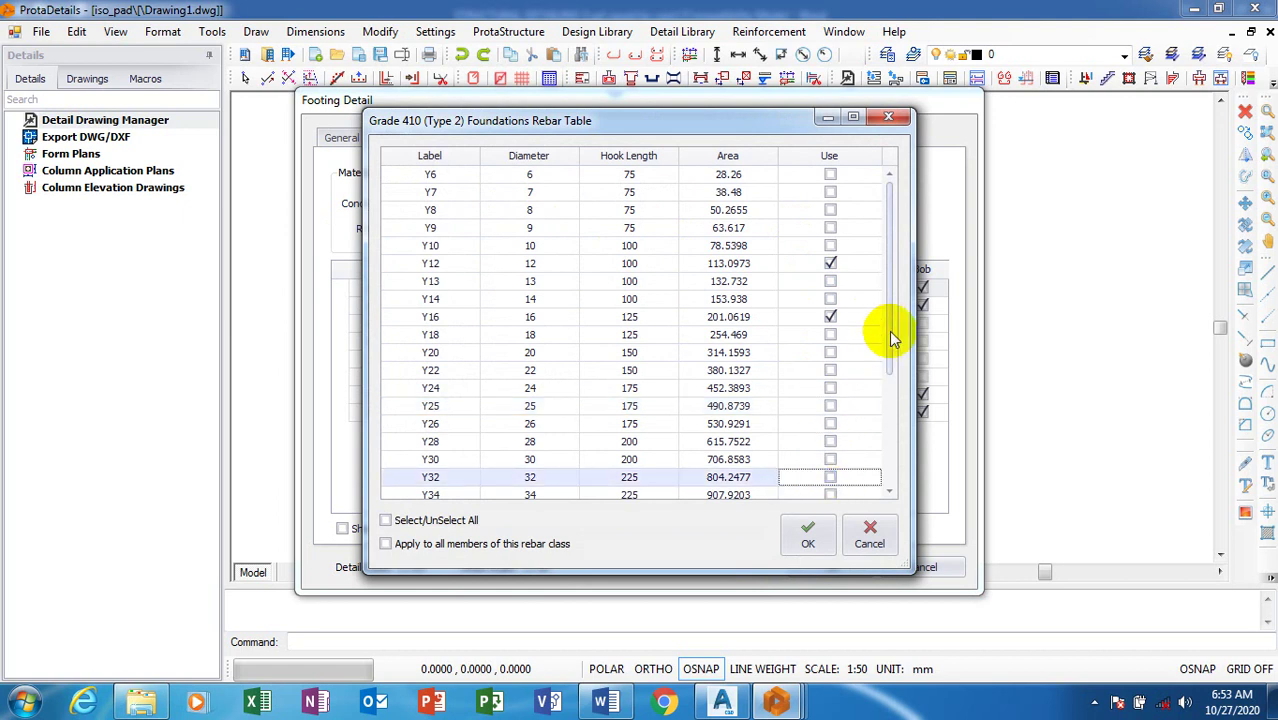
left_click_drag(893, 334, 895, 258)
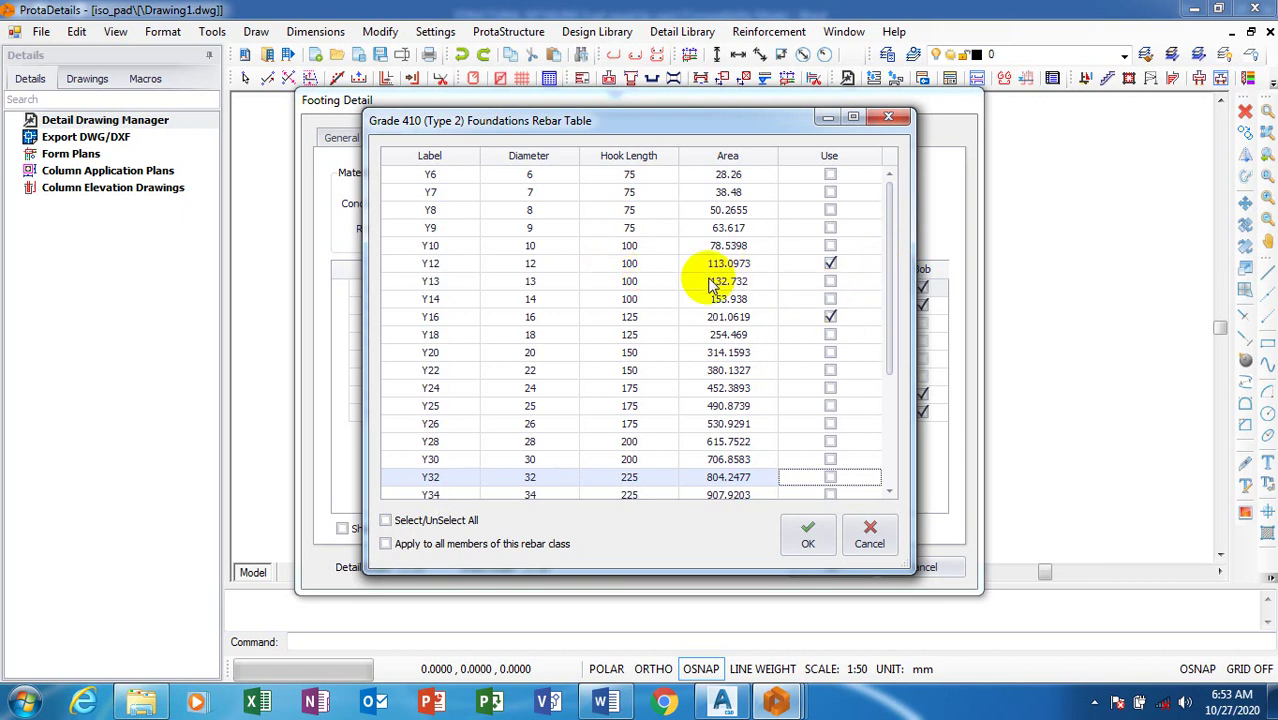
left_click(831, 230)
left_click(831, 230)
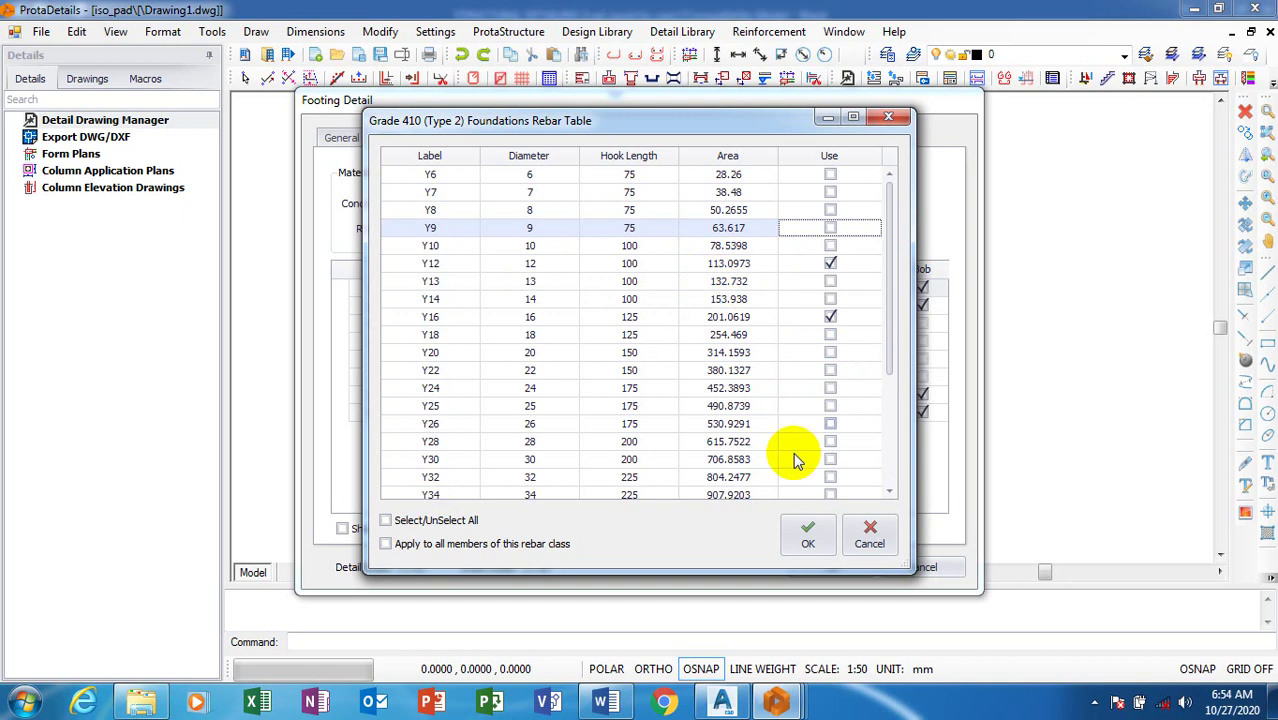
left_click(805, 533)
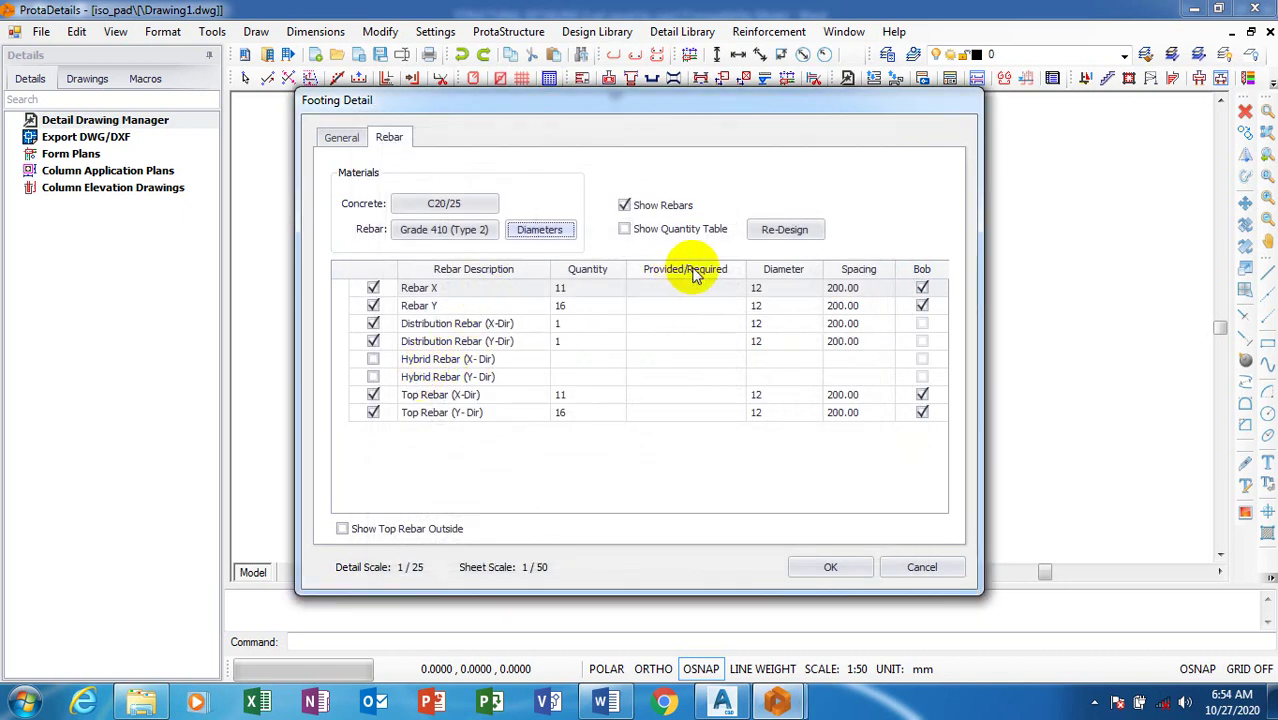
- Request a reinforcement redesign and toggle Show Top Rebar Outside on and back off
left_click(775, 230)
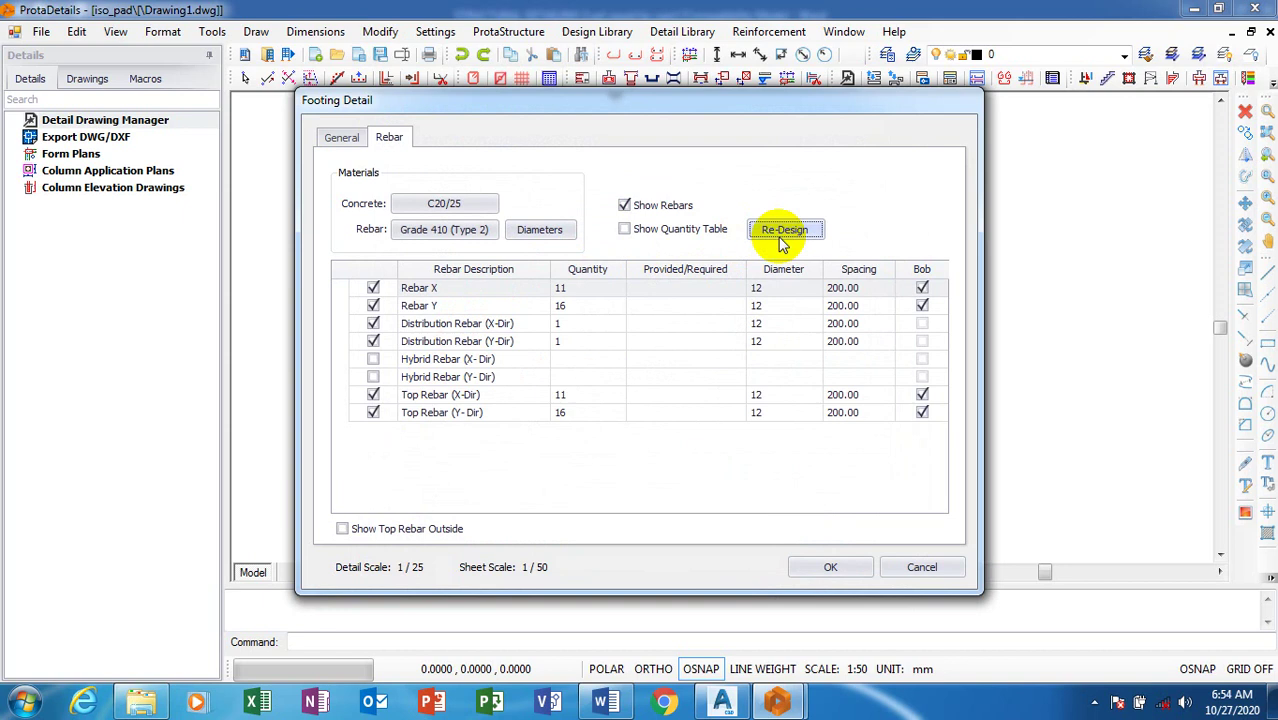
left_click(343, 529)
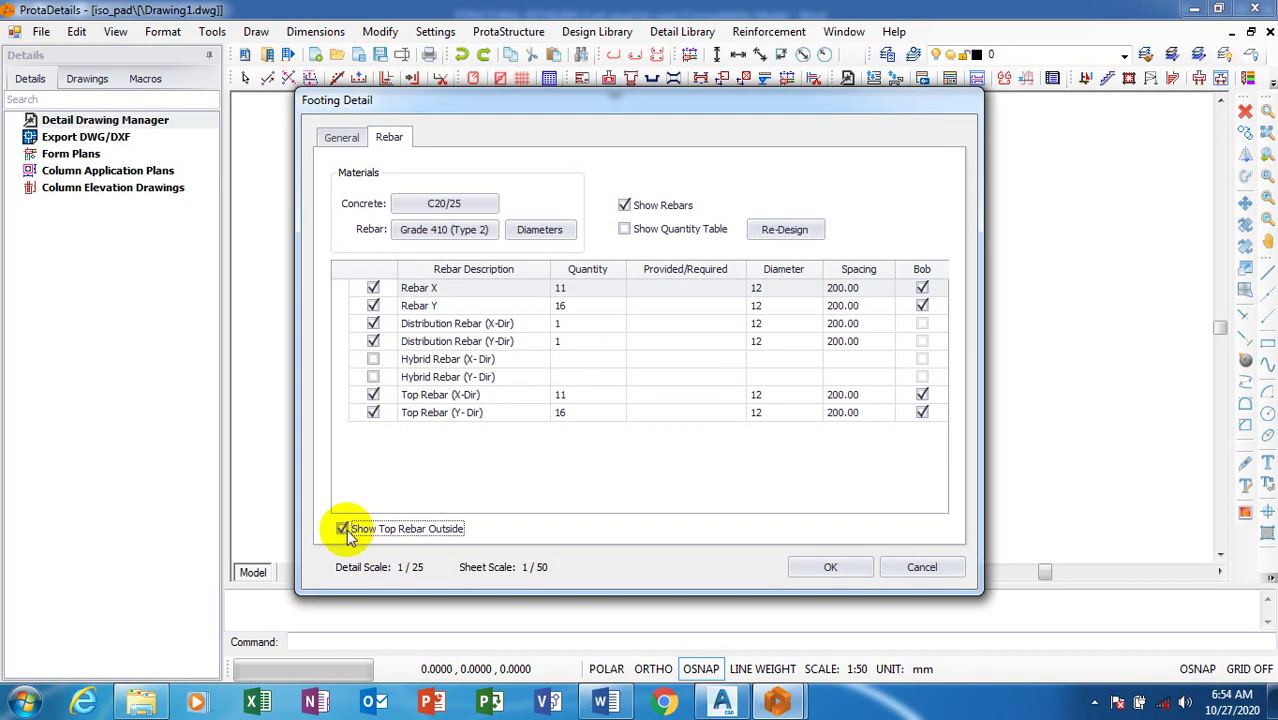
left_click(343, 529)
- Recommit 200 mm spacing for Rebar X, Rebar Y and Top Rebar X, giving 7 bars each
left_click(842, 287)
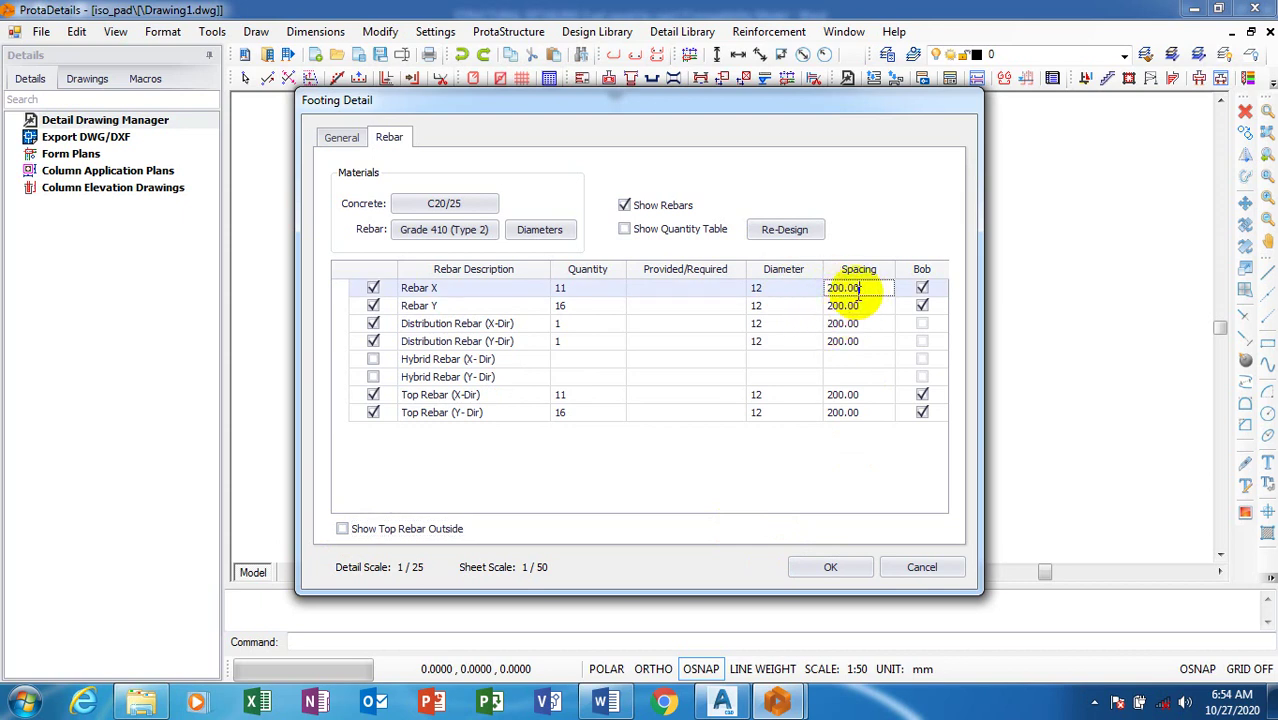
left_click(859, 287)
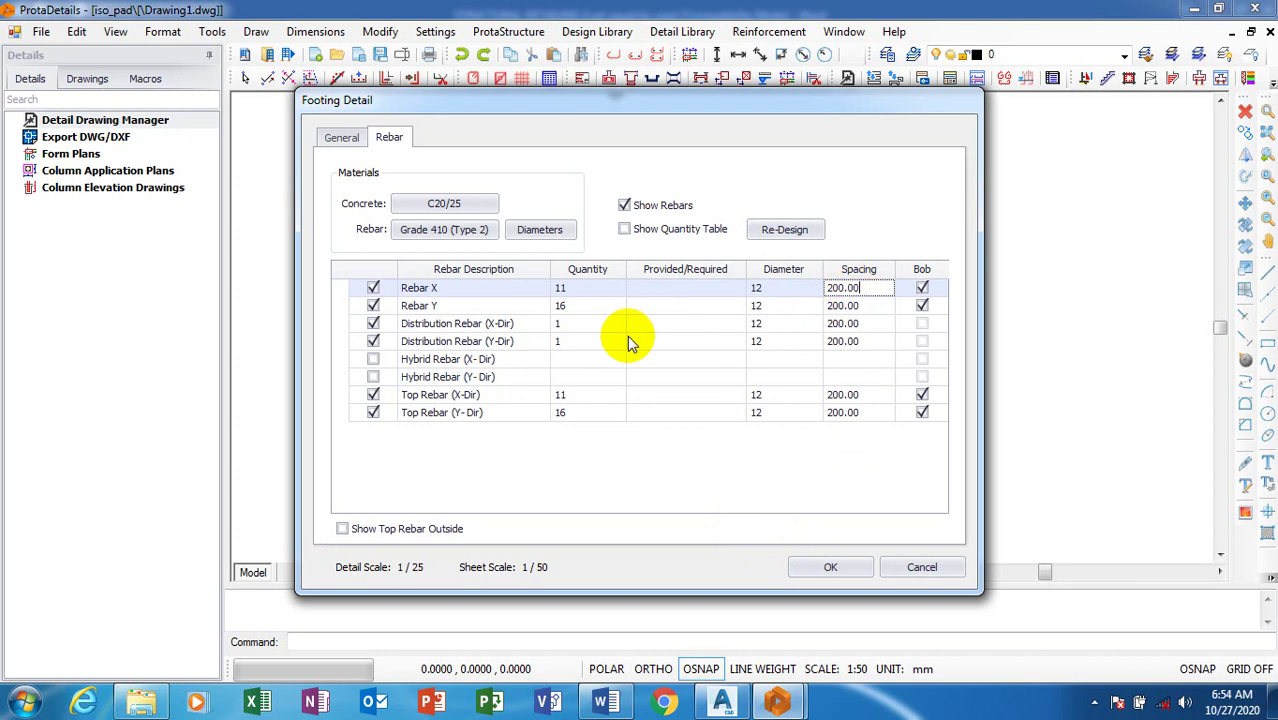
left_click(860, 308)
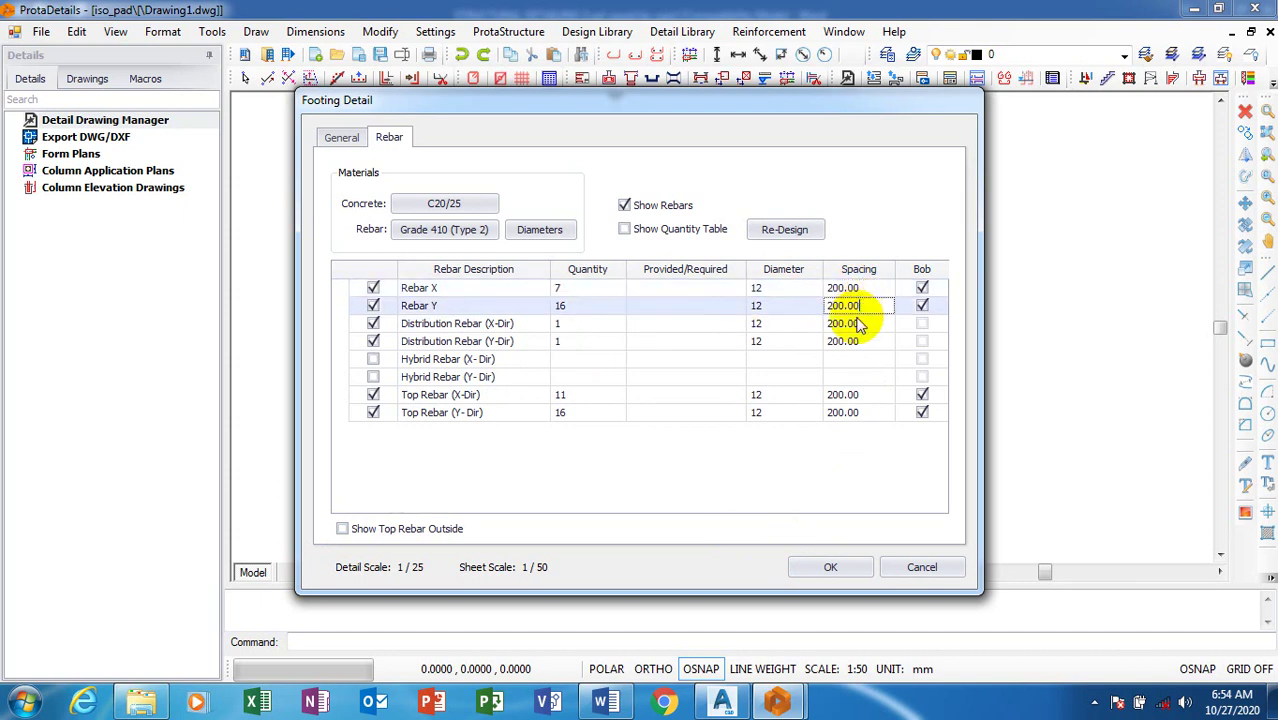
left_click(860, 322)
left_click(850, 341)
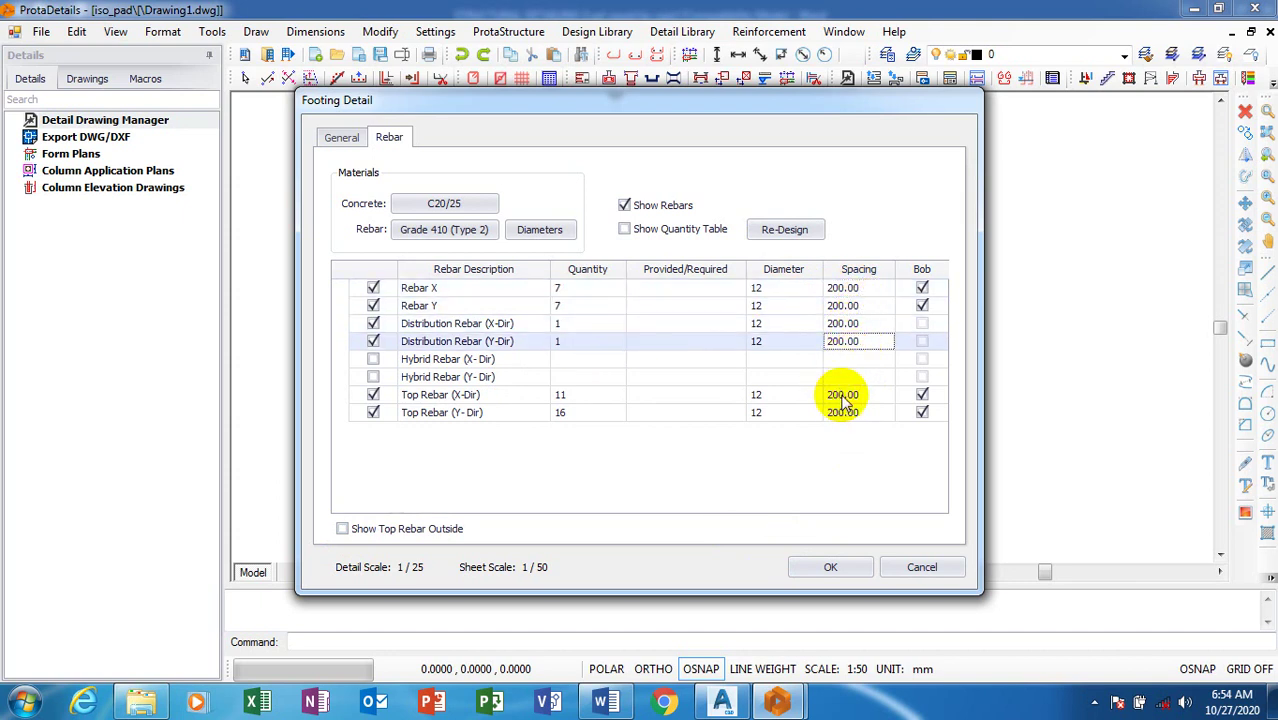
left_click(842, 394)
left_click(846, 412)
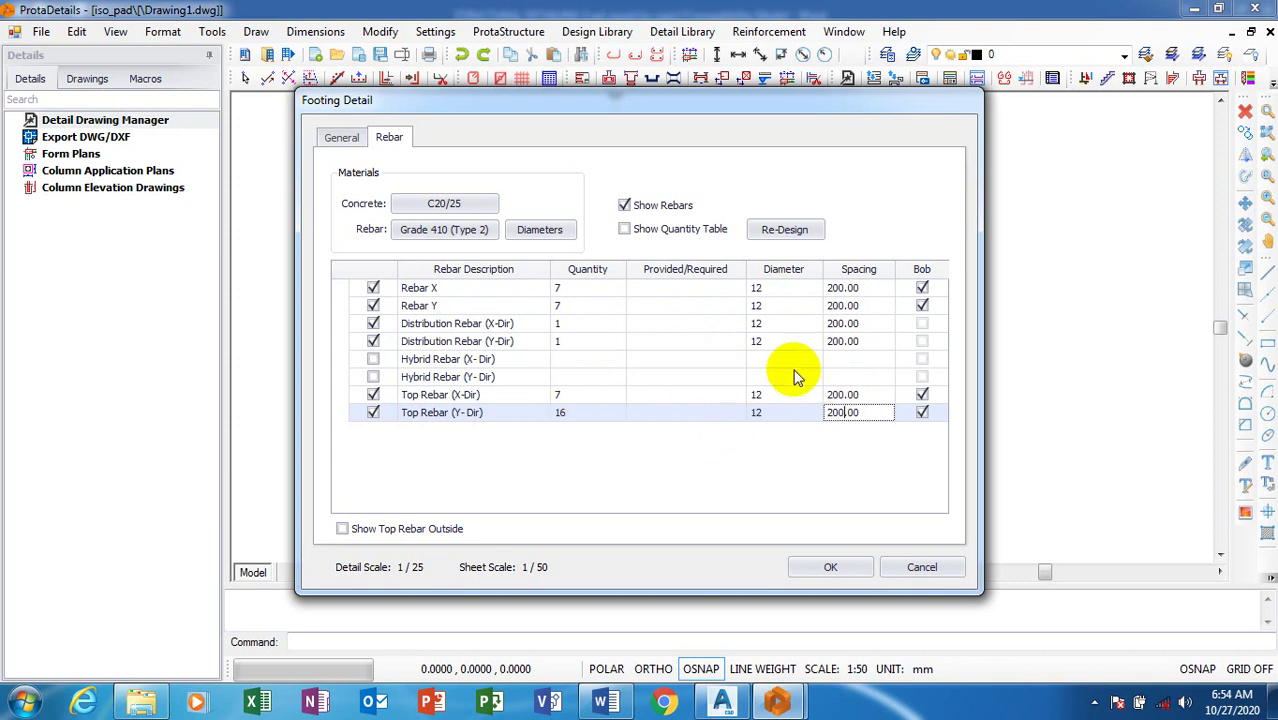
- Accept the settings, place the P1 detail in model space, and zoom to inspect the 7Y12-200 plan
left_click(822, 567)
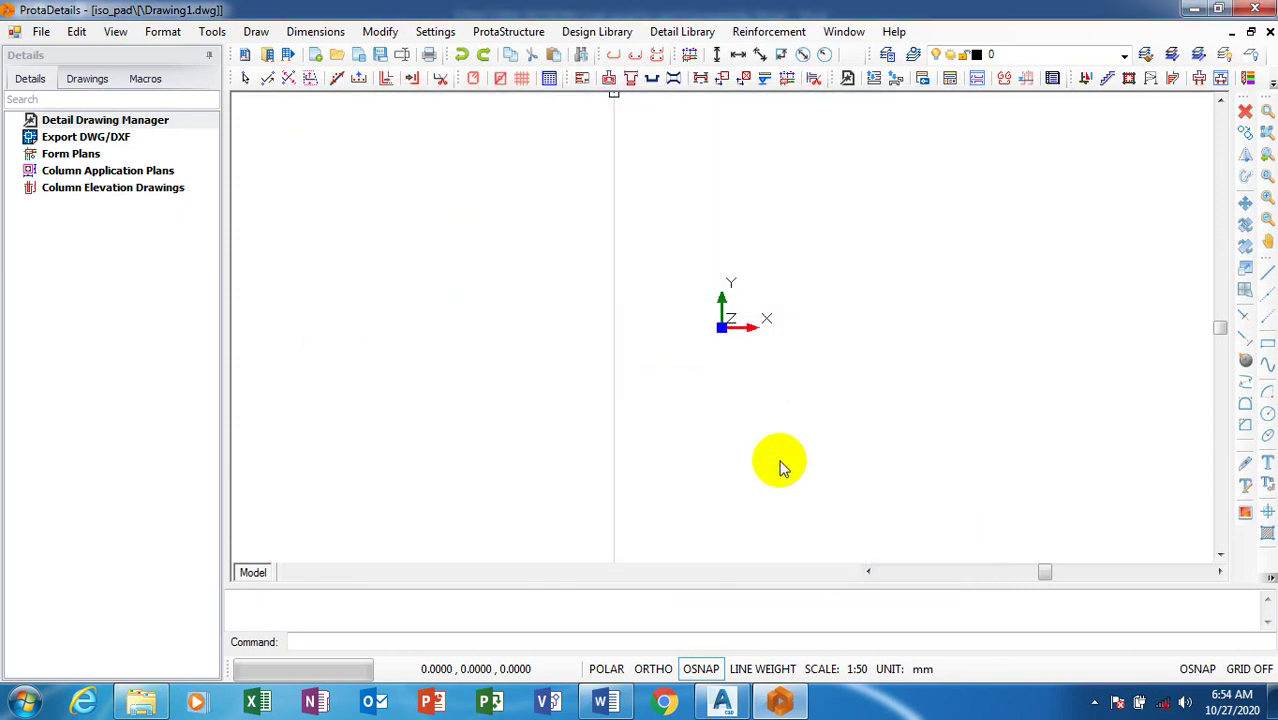
left_click(594, 308)
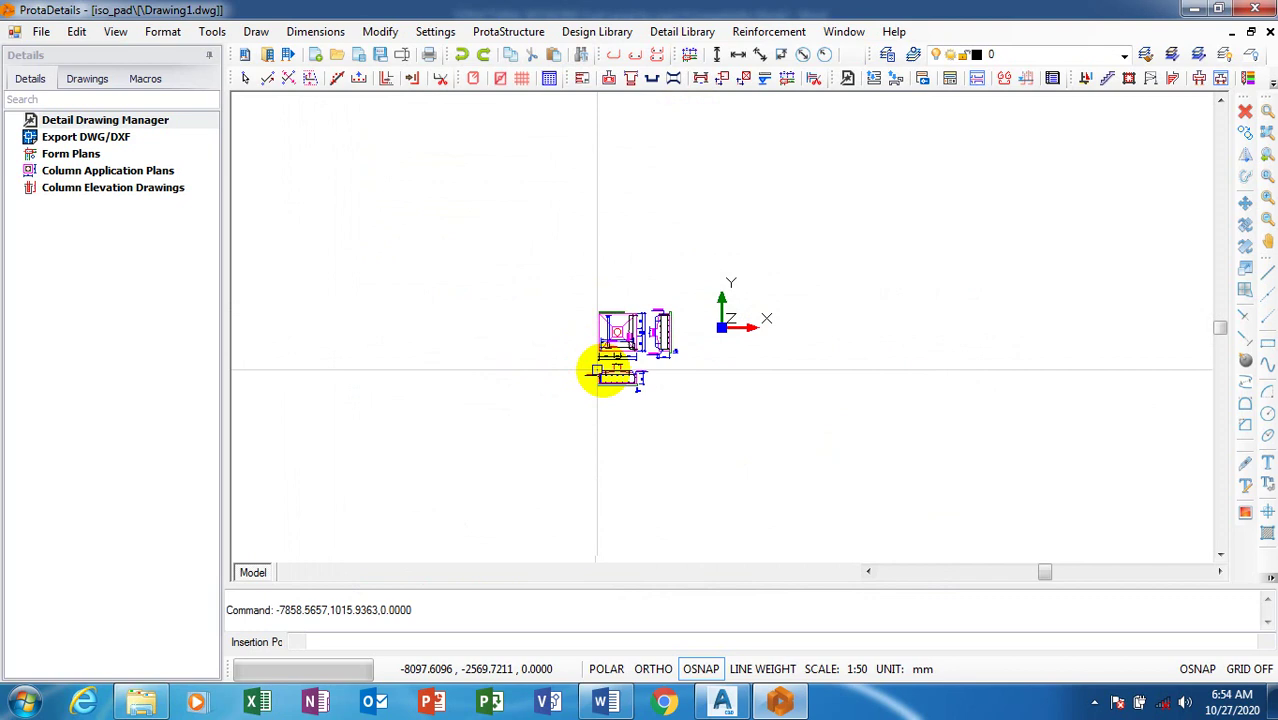
scroll(605, 365, "up", 5)
scroll(607, 340, "up", 3)
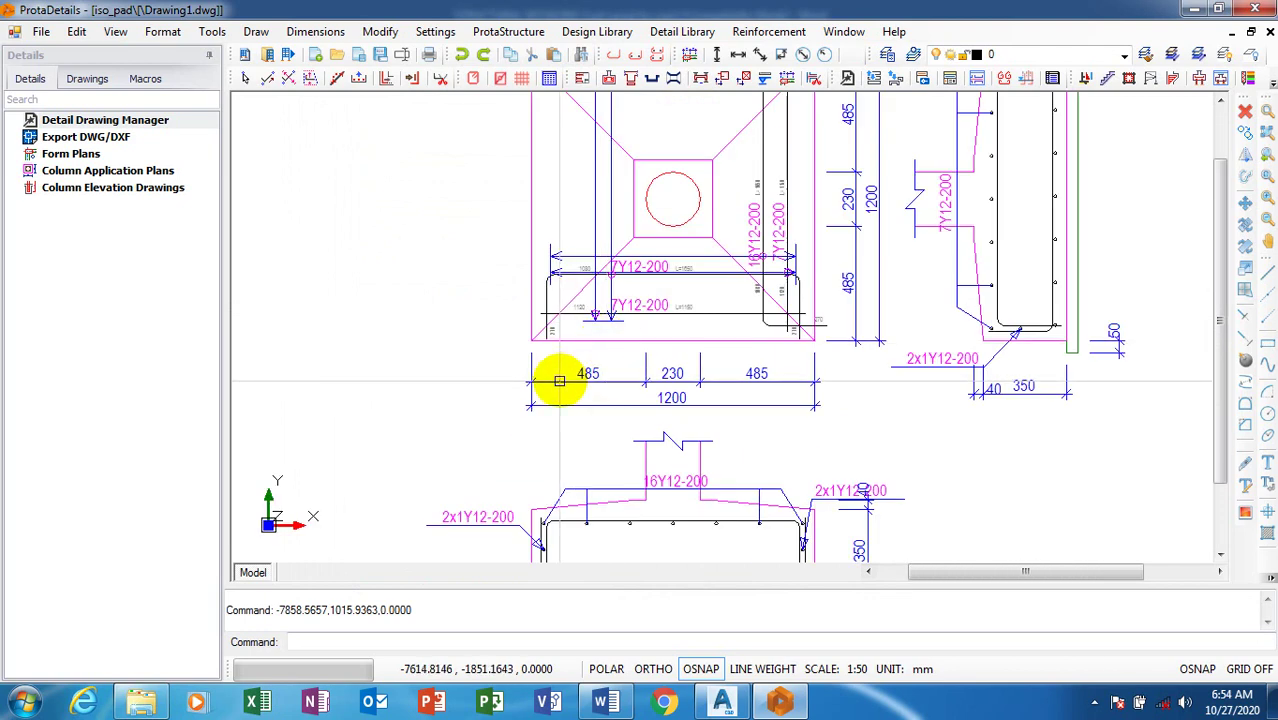
scroll(559, 381, "down", 1)
scroll(624, 290, "up", 3)
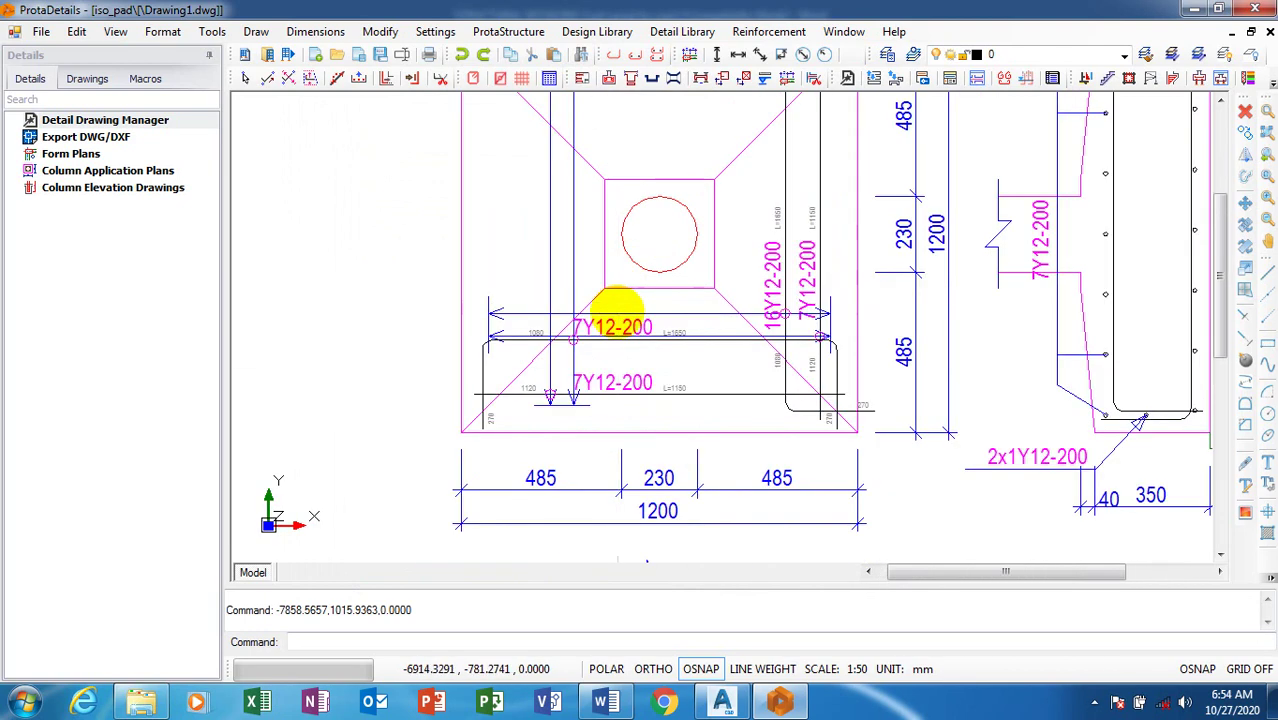
scroll(602, 360, "up", 3)
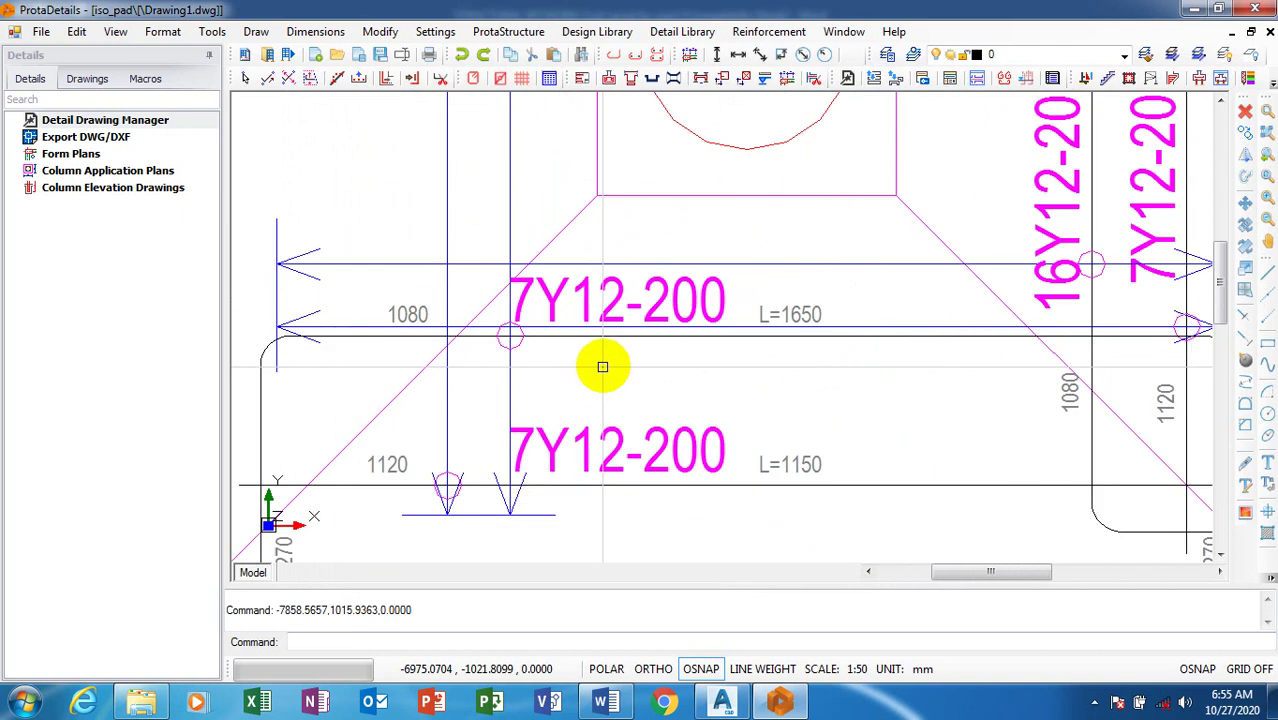
scroll(585, 375, "down", 2)
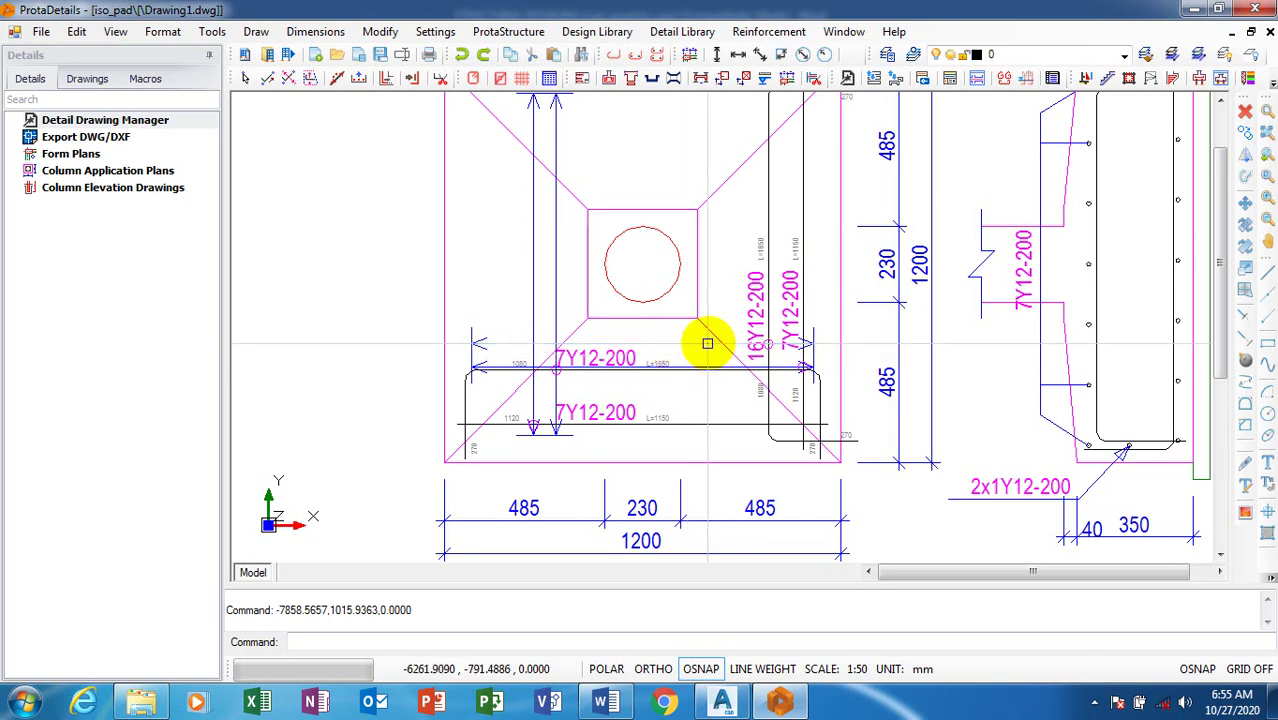
- Inspect the P1 footing's 2x1Y12-200 and 16Y12-200 bar labels, then reveal the hidden system-tray icons
scroll(542, 400, "down", 2)
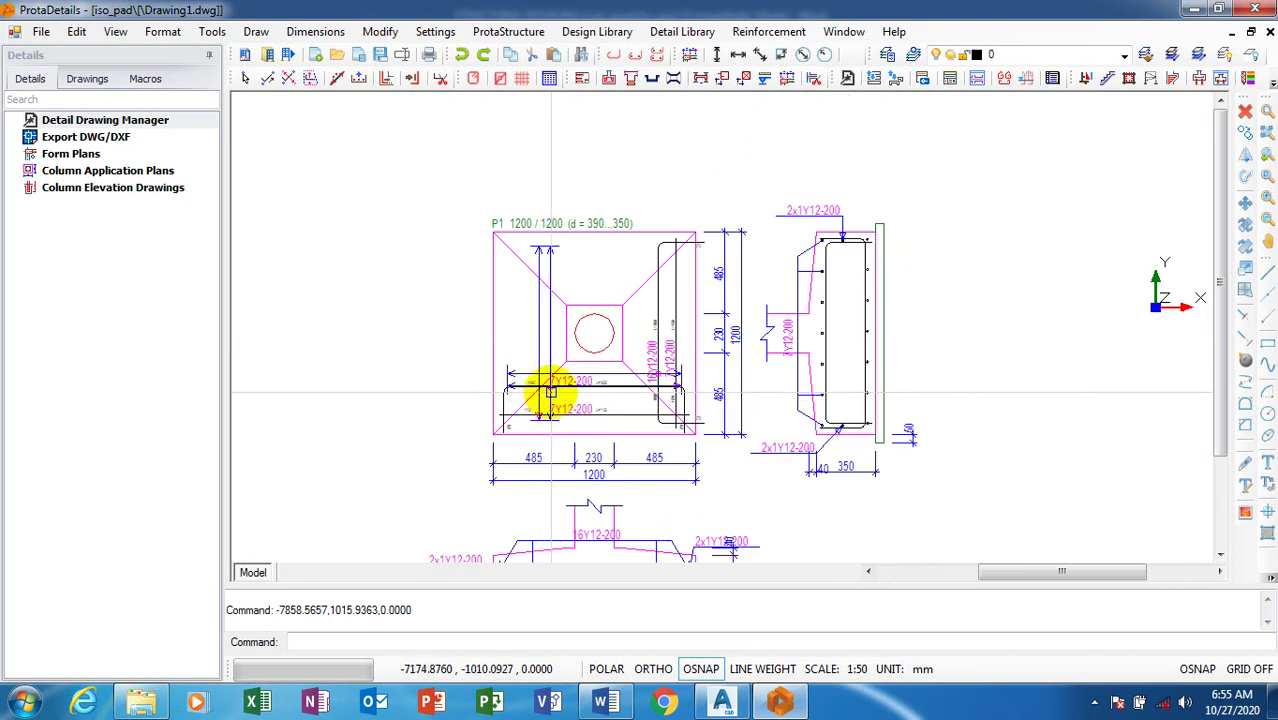
scroll(550, 395, "up", 3)
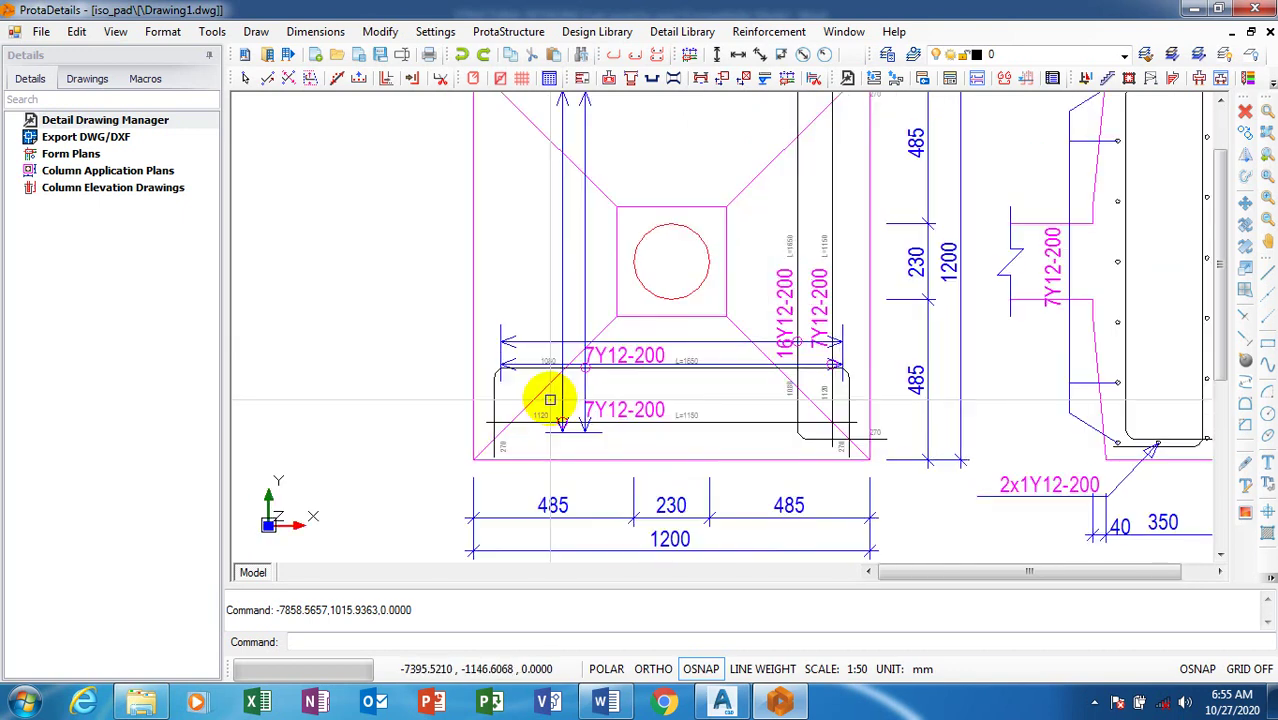
scroll(545, 400, "down", 2)
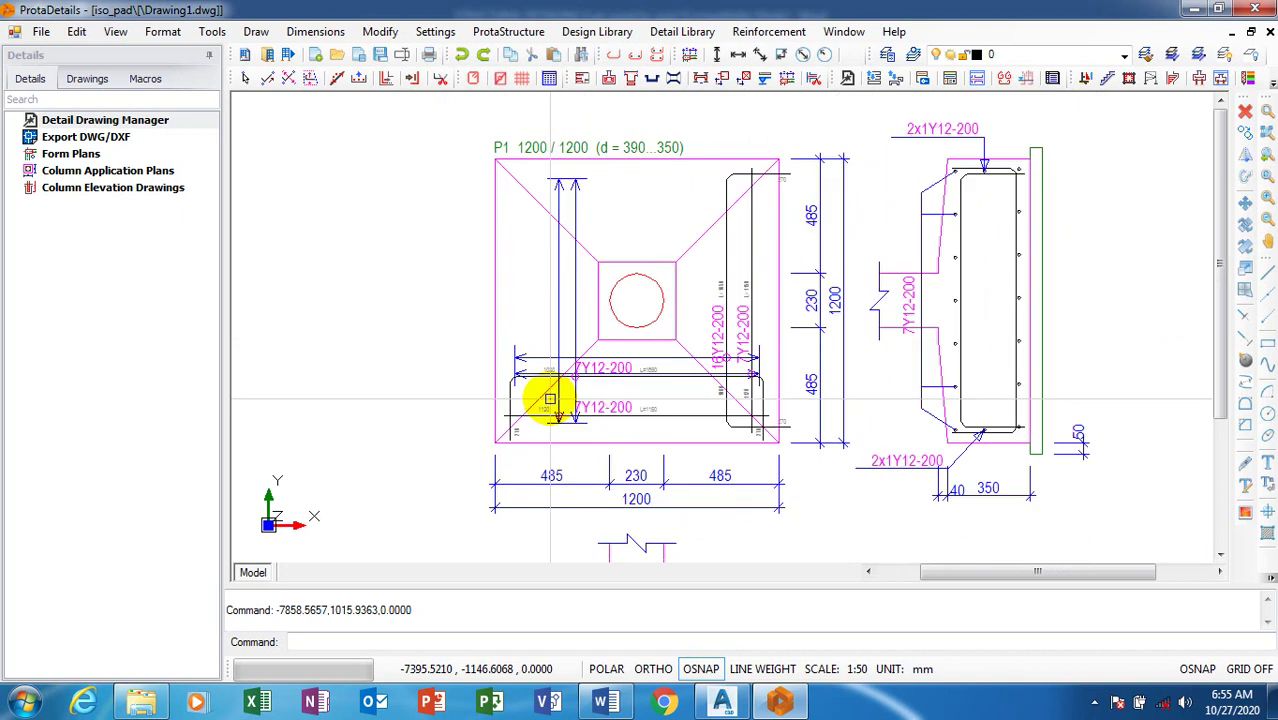
scroll(705, 350, "up", 2)
scroll(705, 350, "up", 1)
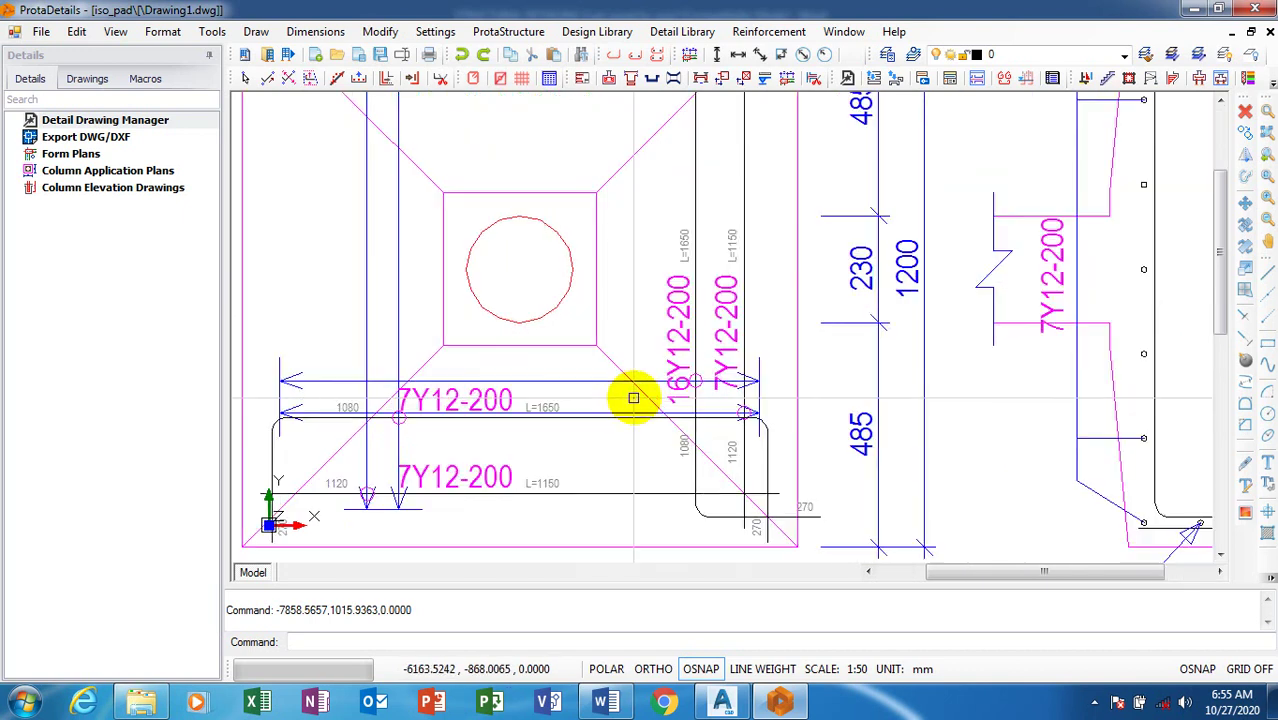
scroll(633, 394, "down", 3)
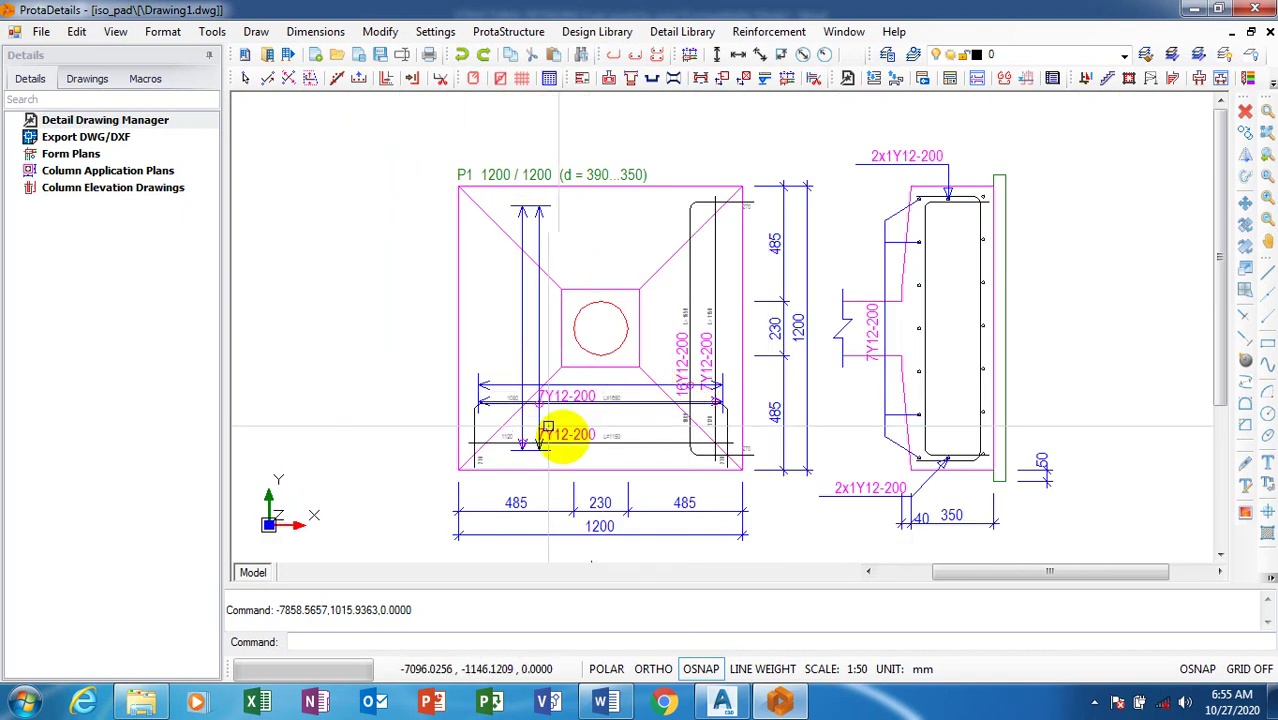
scroll(567, 410, "up", 2)
scroll(567, 410, "up", 1)
scroll(556, 402, "up", 1)
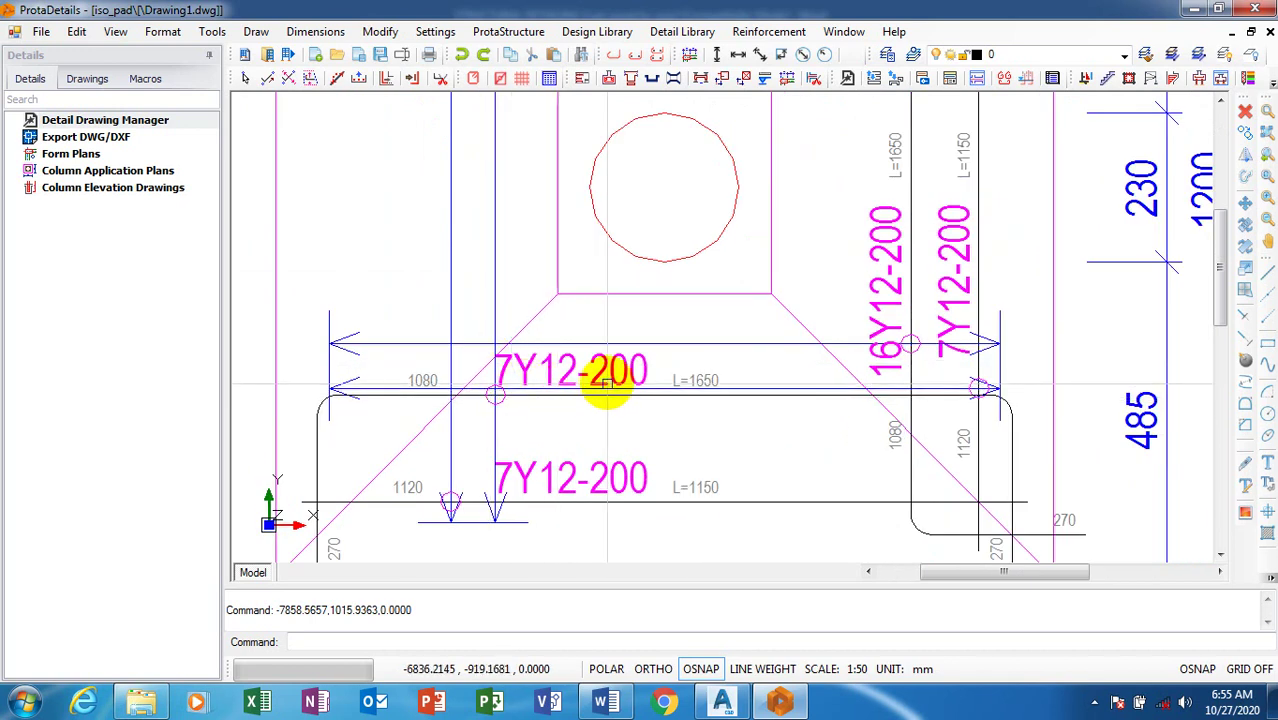
scroll(707, 420, "down", 3)
scroll(707, 420, "up", 2)
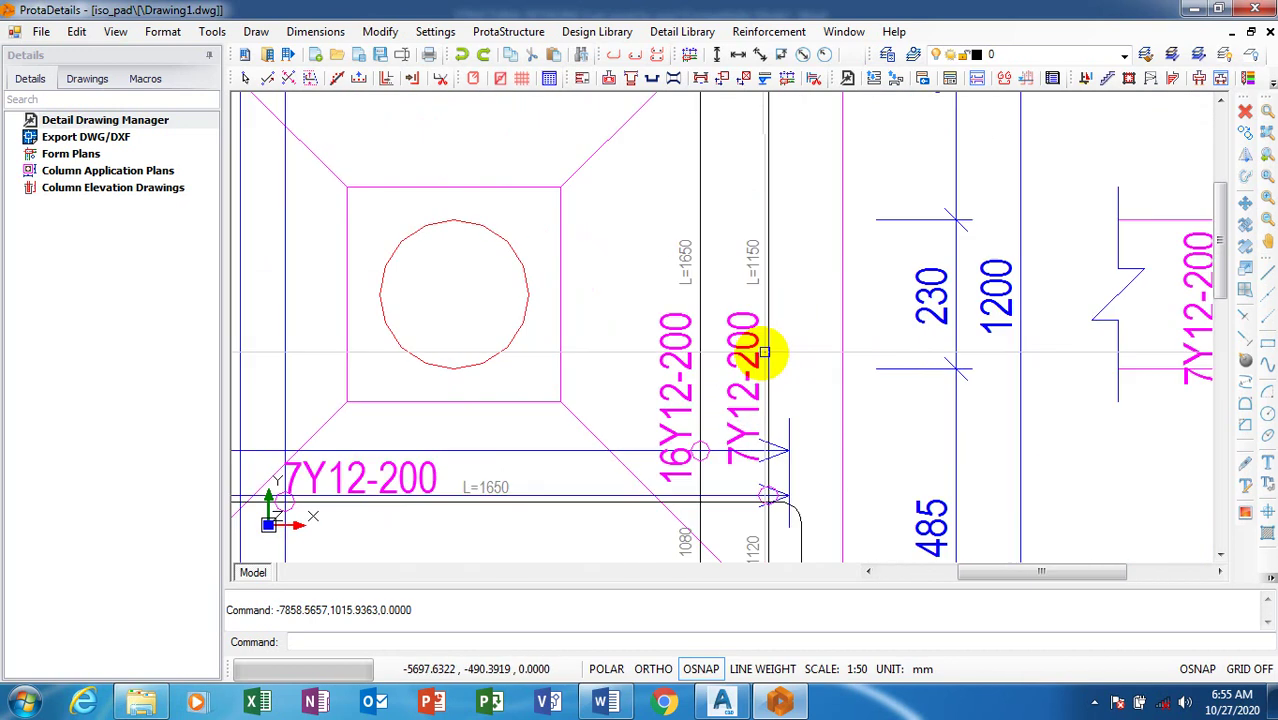
scroll(682, 396, "down", 2)
scroll(705, 383, "up", 1)
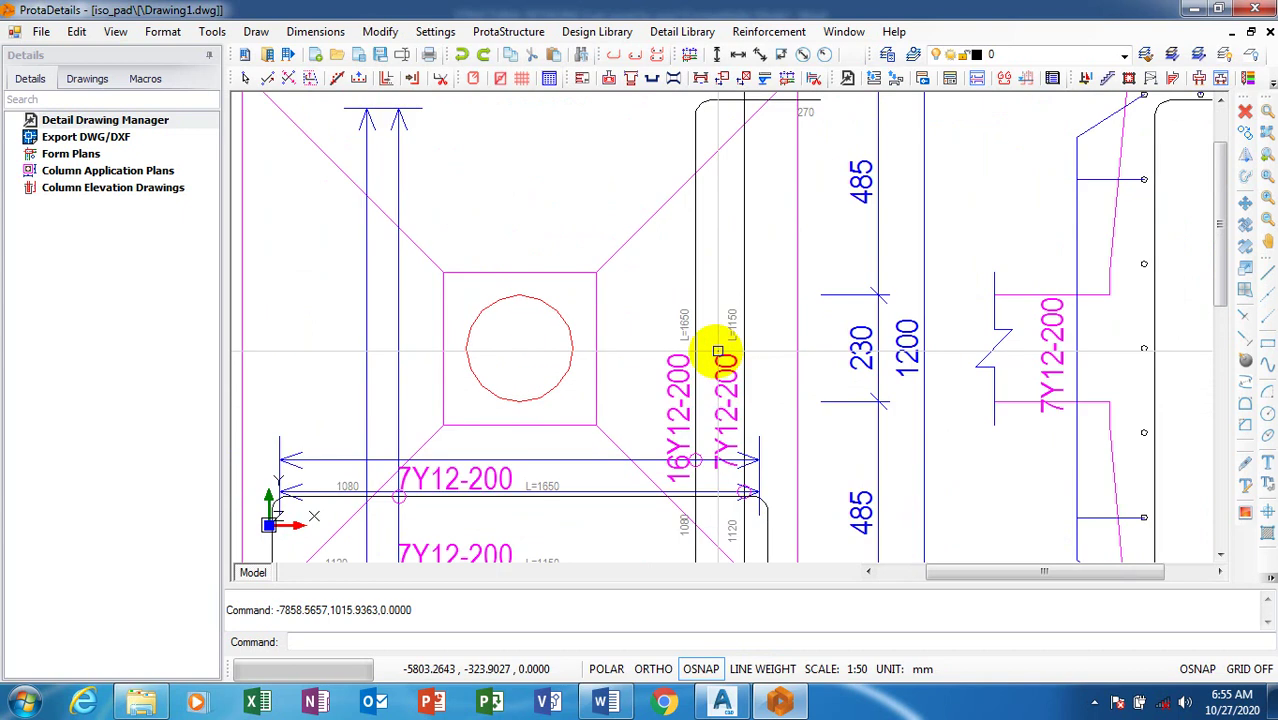
scroll(713, 357, "down", 2)
scroll(313, 288, "up", 1)
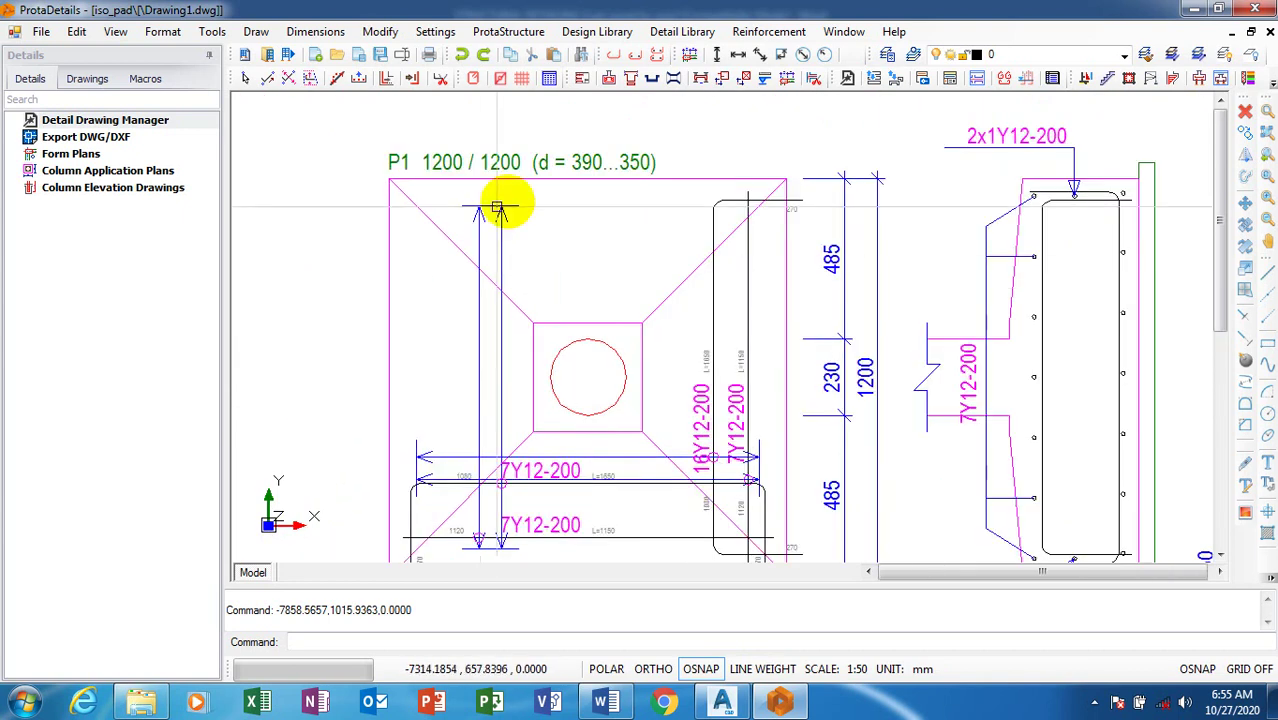
scroll(437, 442, "down", 1)
scroll(391, 442, "up", 2)
scroll(391, 442, "down", 2)
scroll(847, 168, "up", 1)
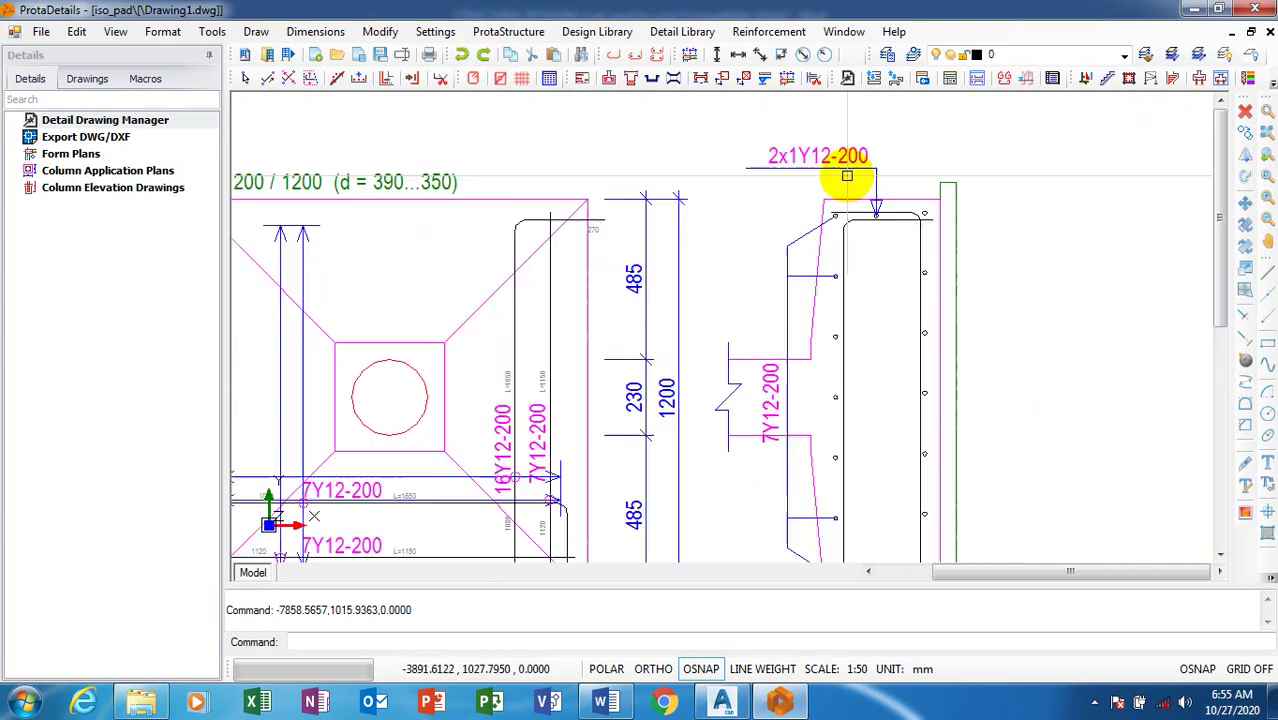
scroll(830, 217, "up", 1)
scroll(779, 288, "down", 1)
scroll(740, 410, "up", 1)
scroll(740, 410, "down", 1)
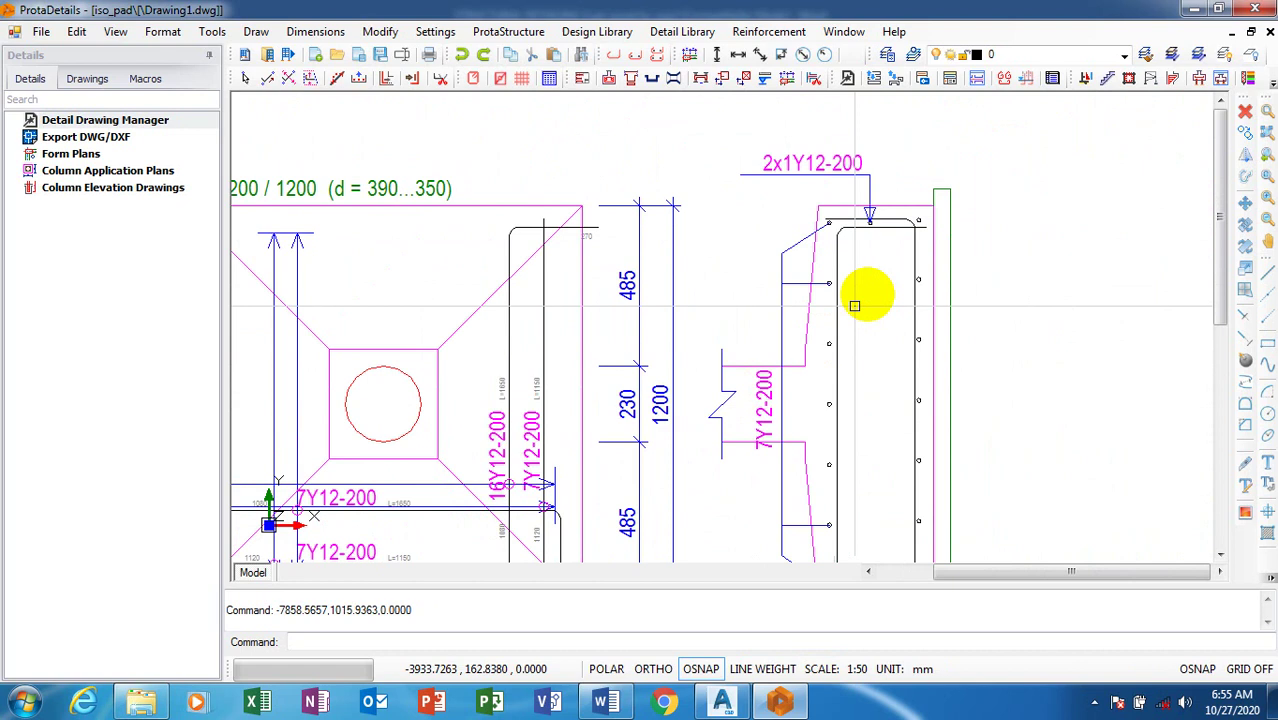
scroll(890, 171, "up", 1)
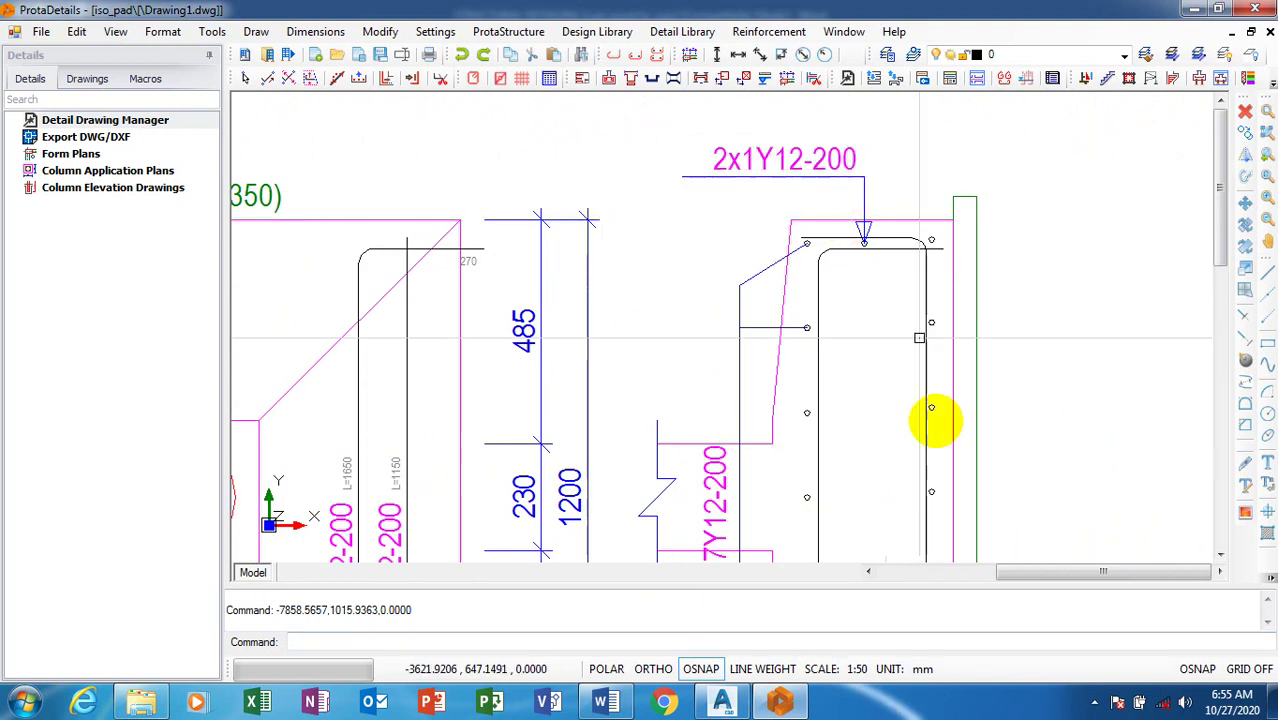
left_click(1094, 703)
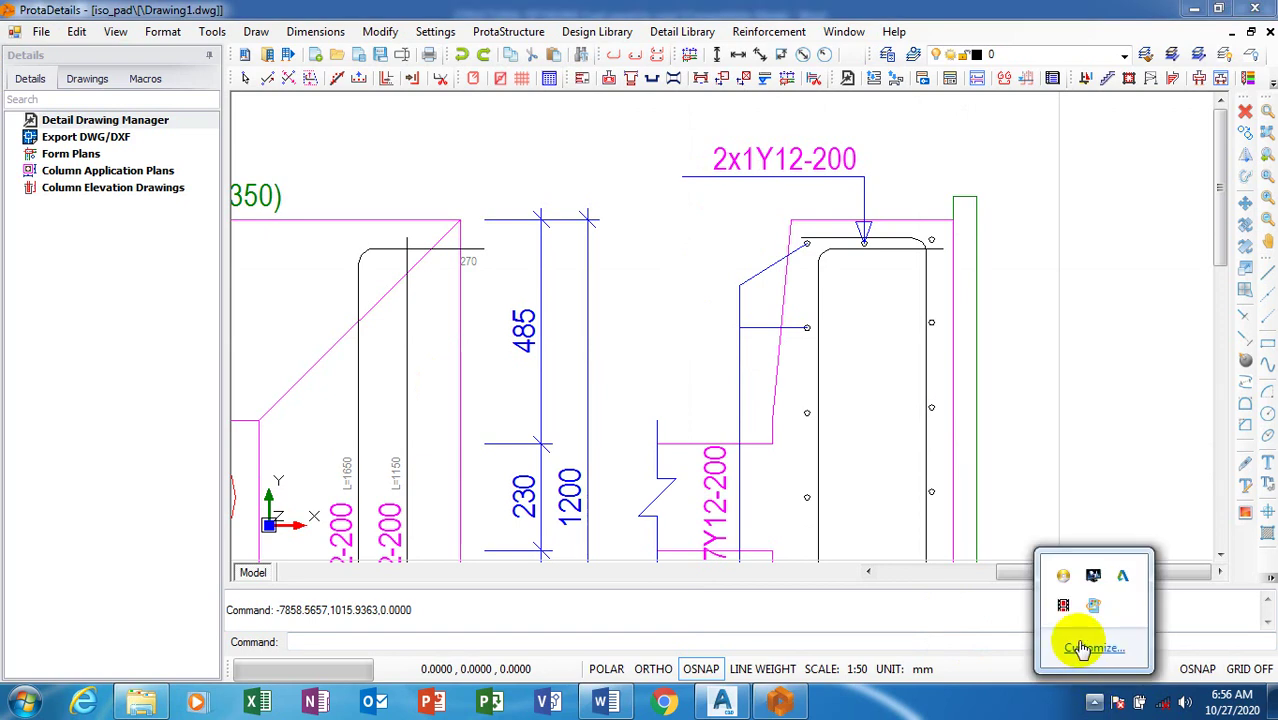